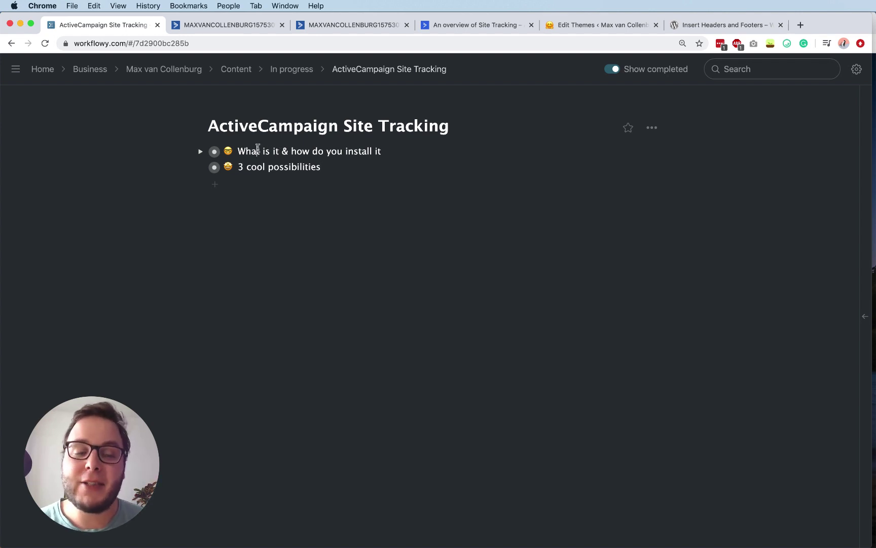
# Expand the "What is it & how do you install it" outline section with its "What is it" and "Installing" sub-items and review the points
pyautogui.click(199, 152)
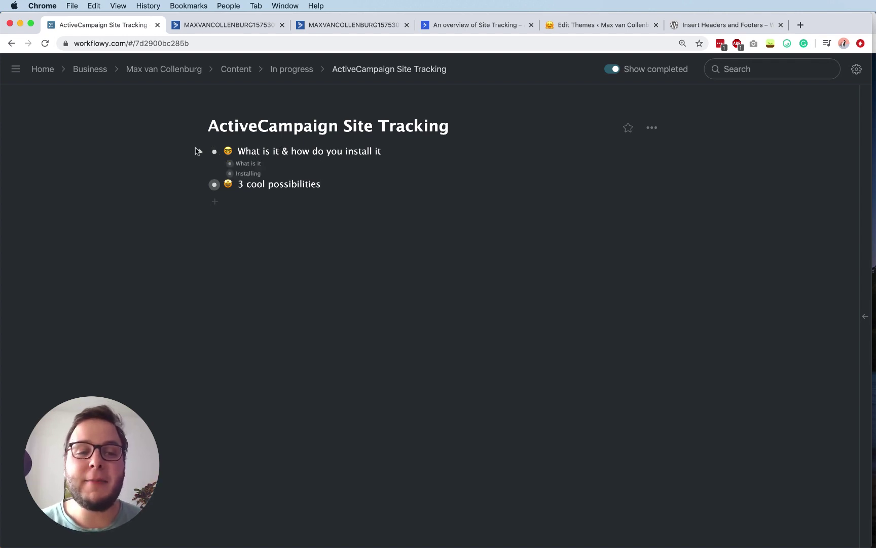
pyautogui.click(223, 166)
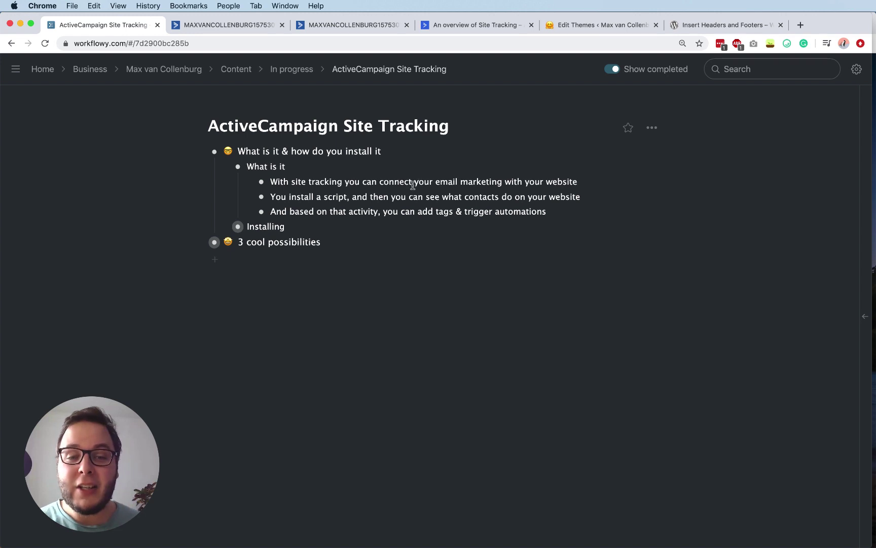
pyautogui.moveTo(383, 211); pyautogui.dragTo(432, 208)
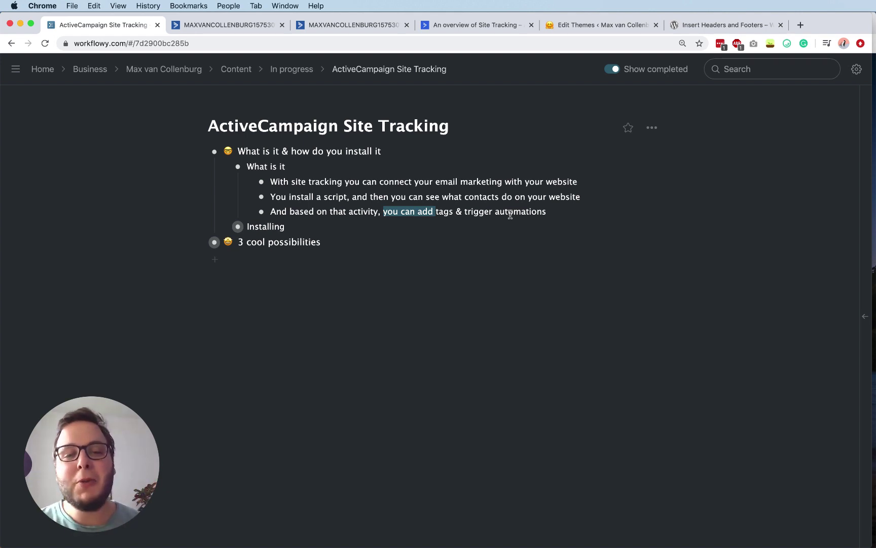
pyautogui.click(468, 212)
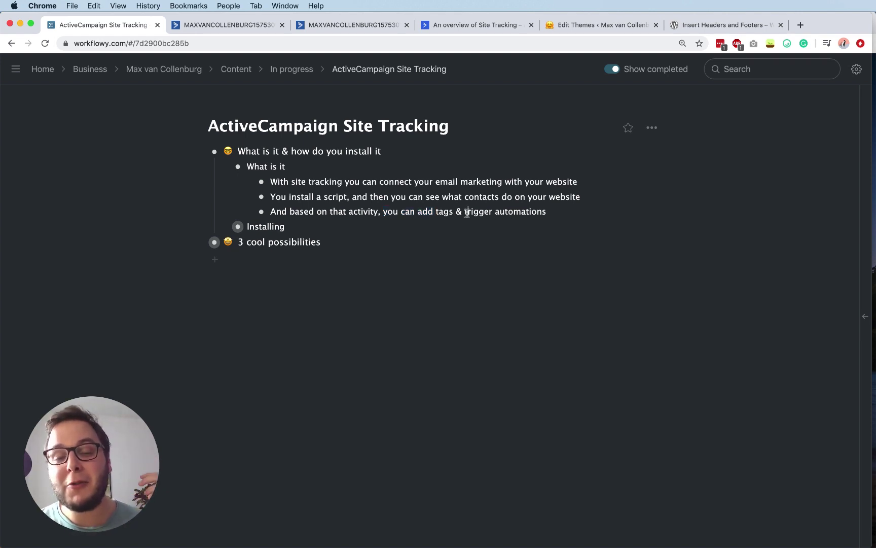
pyautogui.click(223, 226)
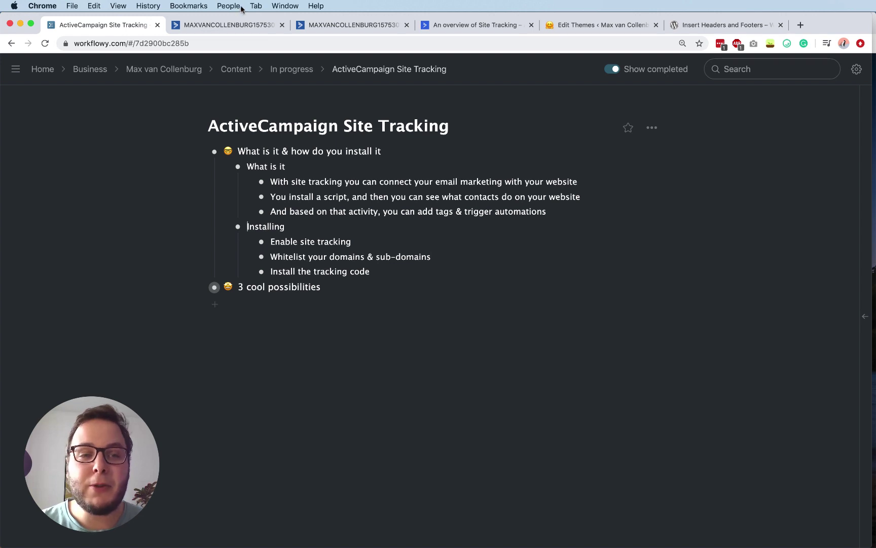
# Switch to ActiveCampaign's tracking settings and review the Site Tracking toggle and website whitelist against the outline's installation points
pyautogui.click(226, 25)
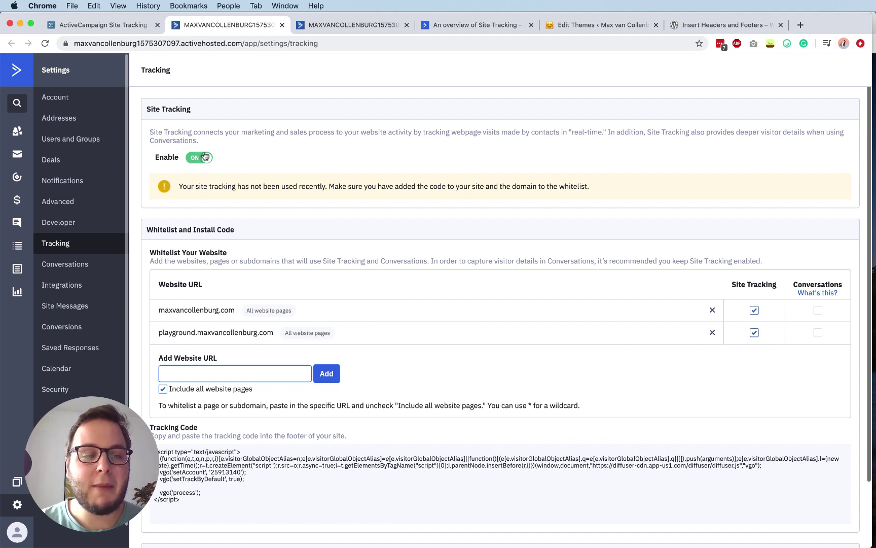
pyautogui.click(118, 27)
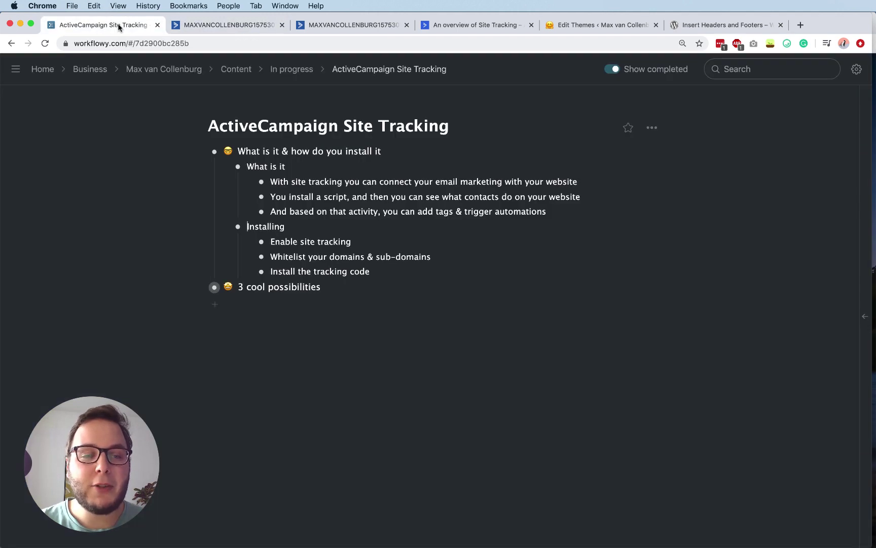
pyautogui.tripleClick(302, 256)
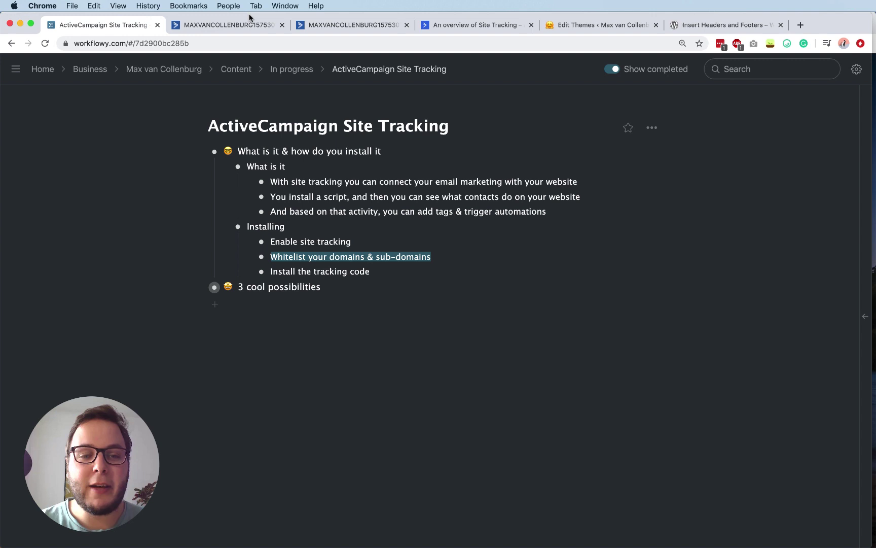
pyautogui.click(215, 24)
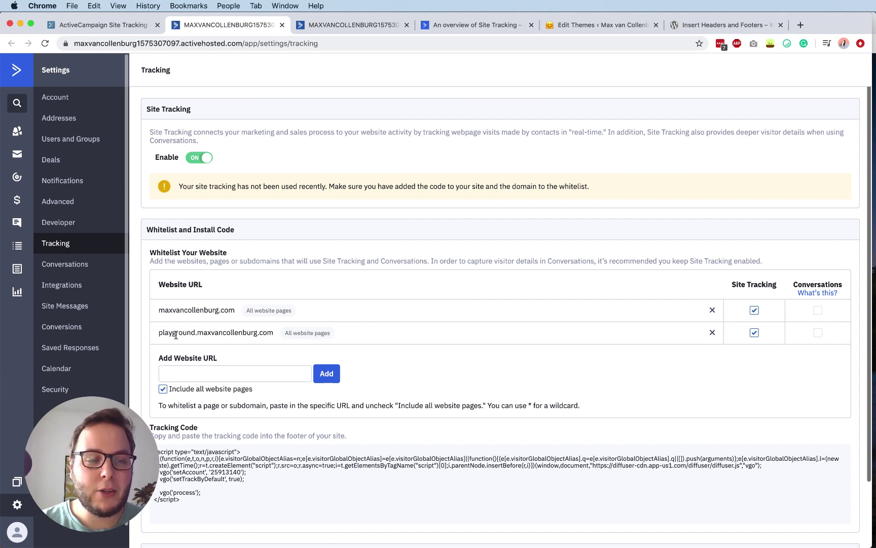
pyautogui.click(189, 370)
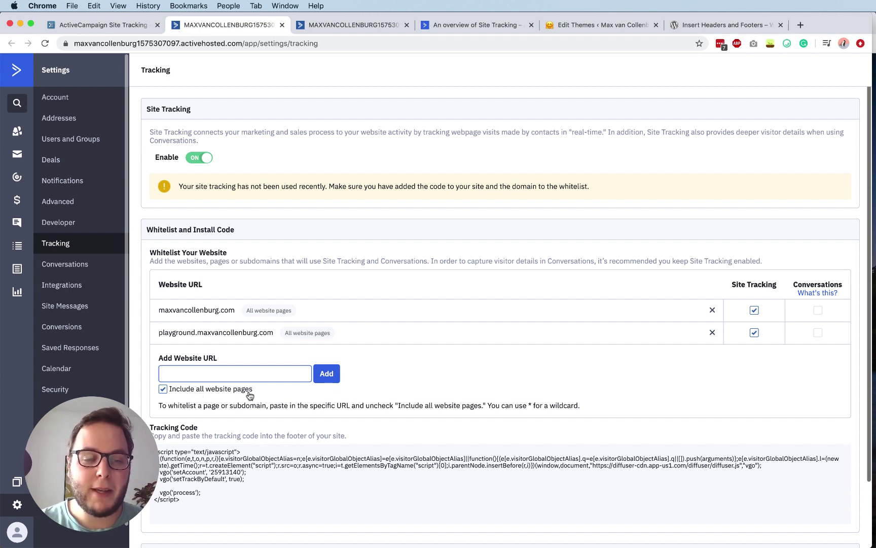
# Copy the full site tracking script from the Tracking Code box
pyautogui.scroll(-1, 250, 396)
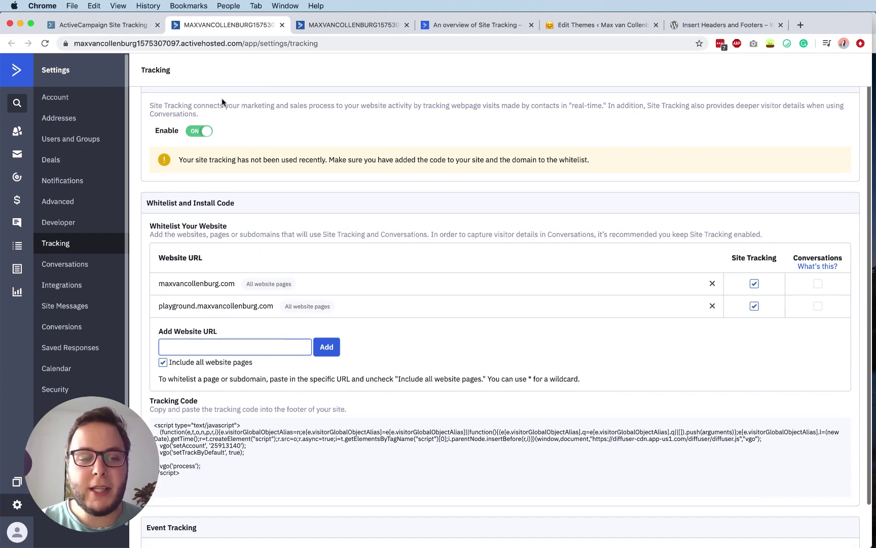
pyautogui.scroll(-2, 222, 167)
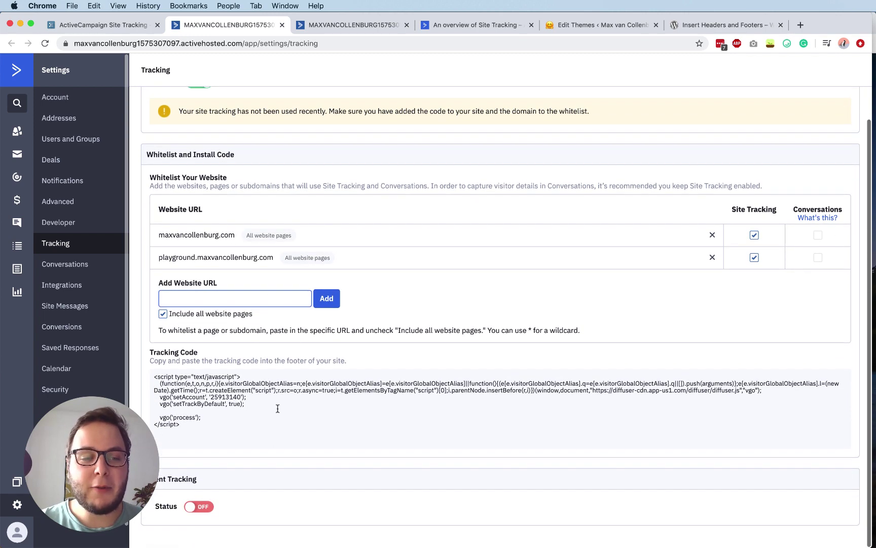
pyautogui.click(213, 395)
pyautogui.press('super+c')
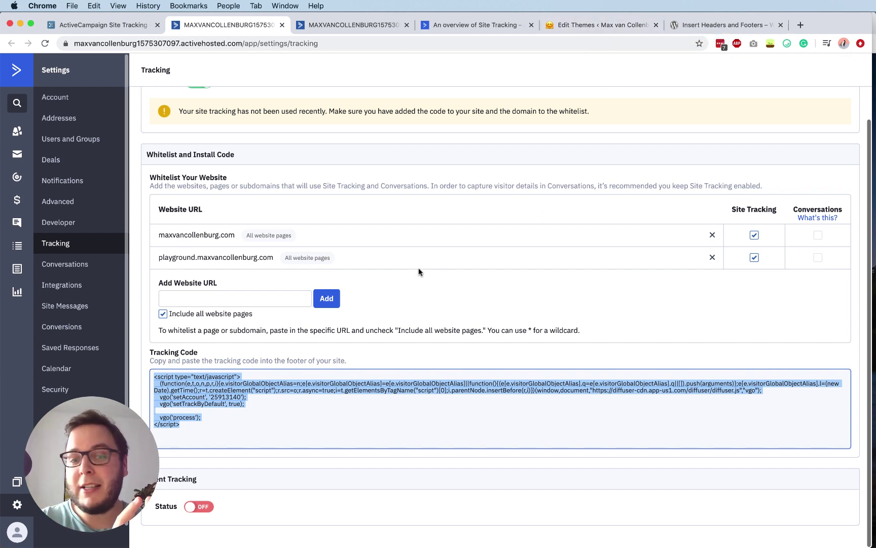
pyautogui.doubleClick(297, 360)
pyautogui.click(607, 78)
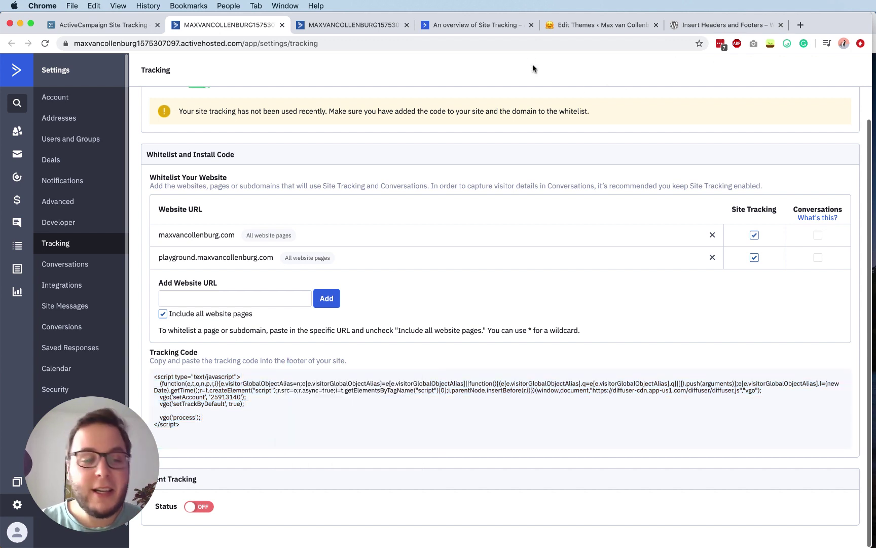
# Switch to the WordPress theme editor, try pasting the tracking script at line 18 of the Total Child theme's header.php, and undo the paste
pyautogui.click(565, 26)
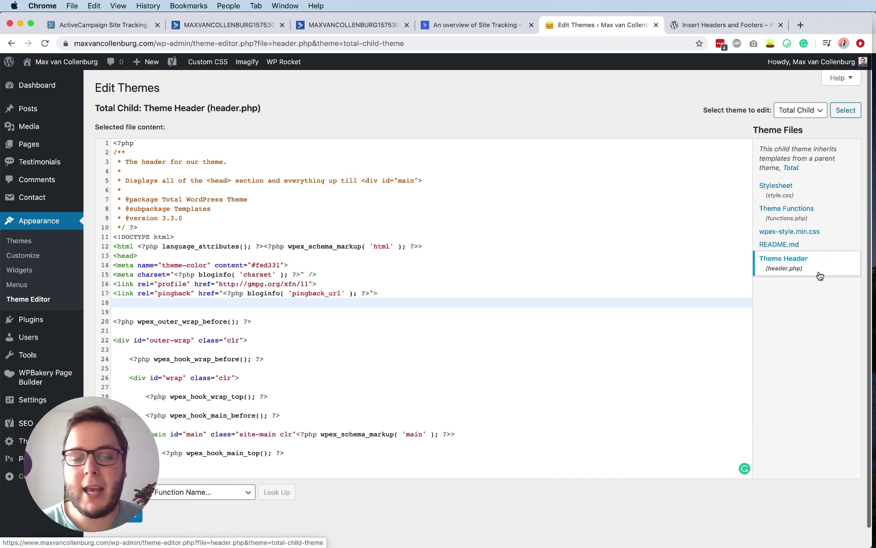
pyautogui.press('super+v')
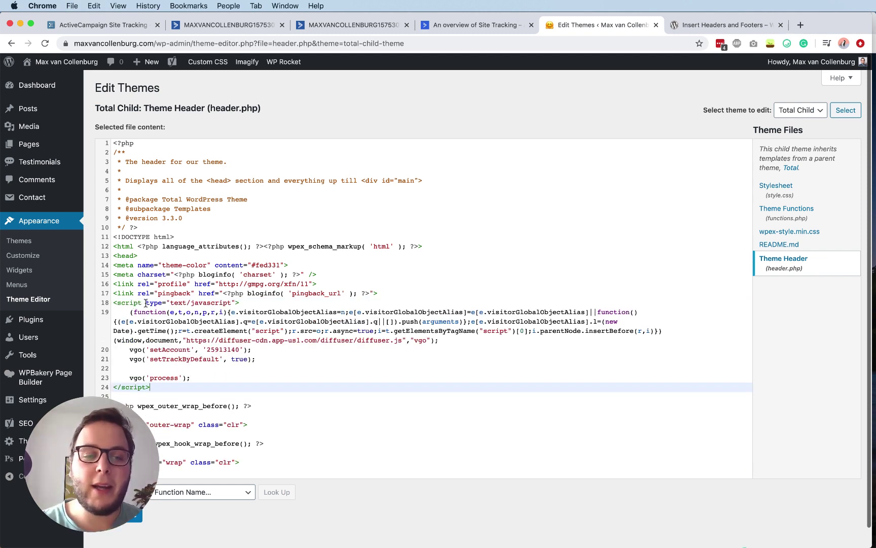
pyautogui.press('super+z')
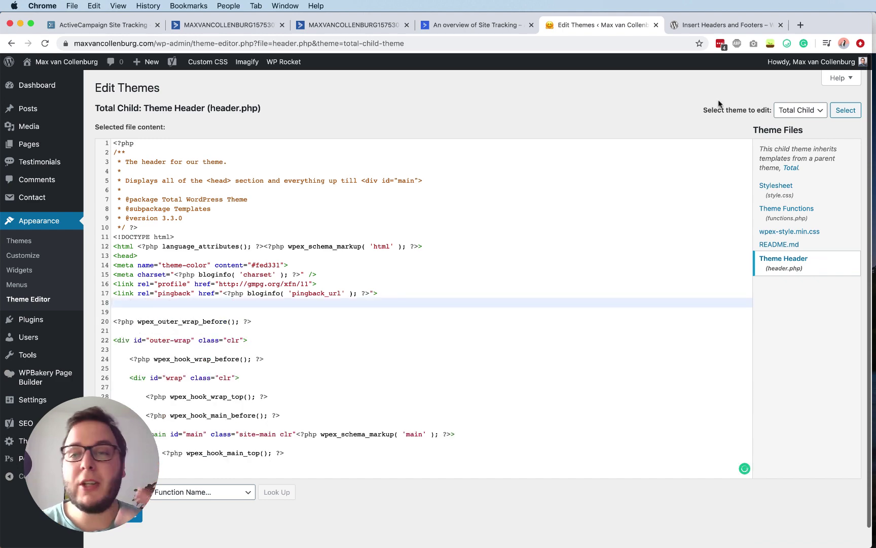
# Review the Insert Headers and Footers plugin page on WordPress.org as an alternative to editing the theme files
pyautogui.click(708, 28)
pyautogui.scroll(-3, 446, 286)
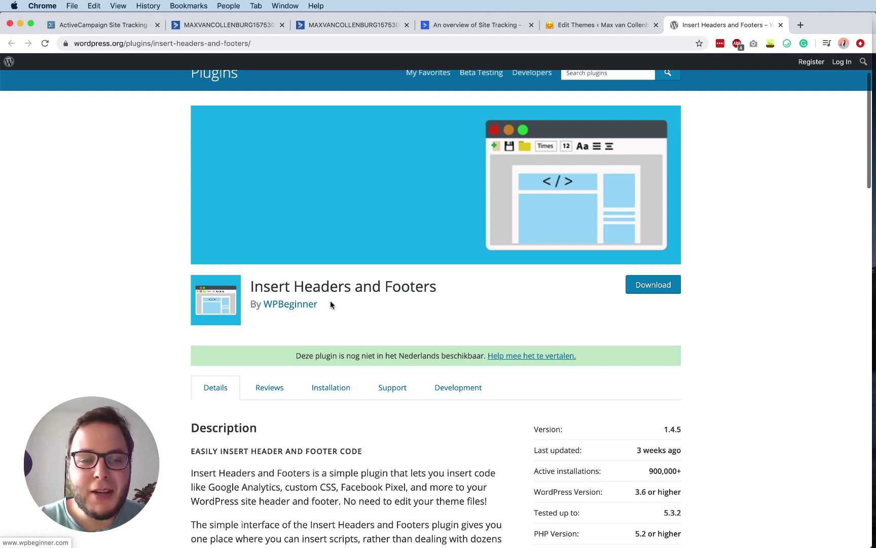
pyautogui.scroll(-2, 332, 304)
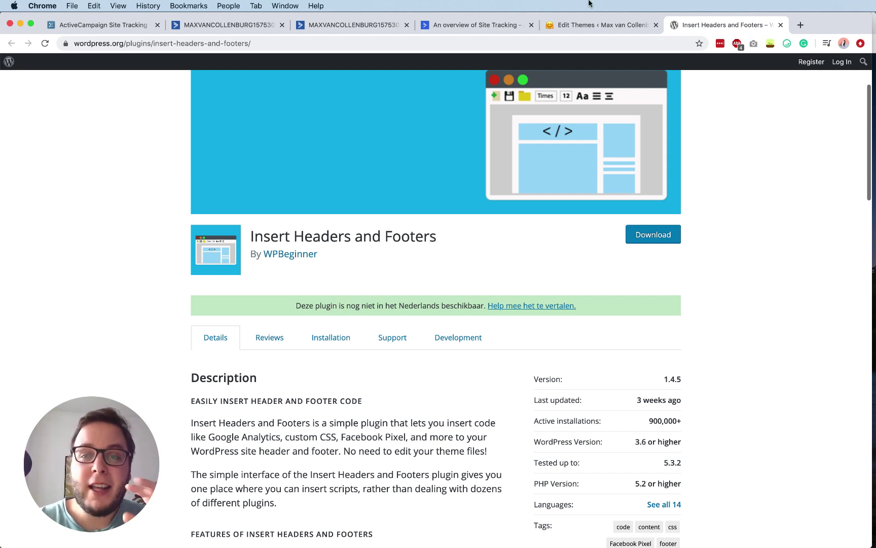
pyautogui.click(609, 27)
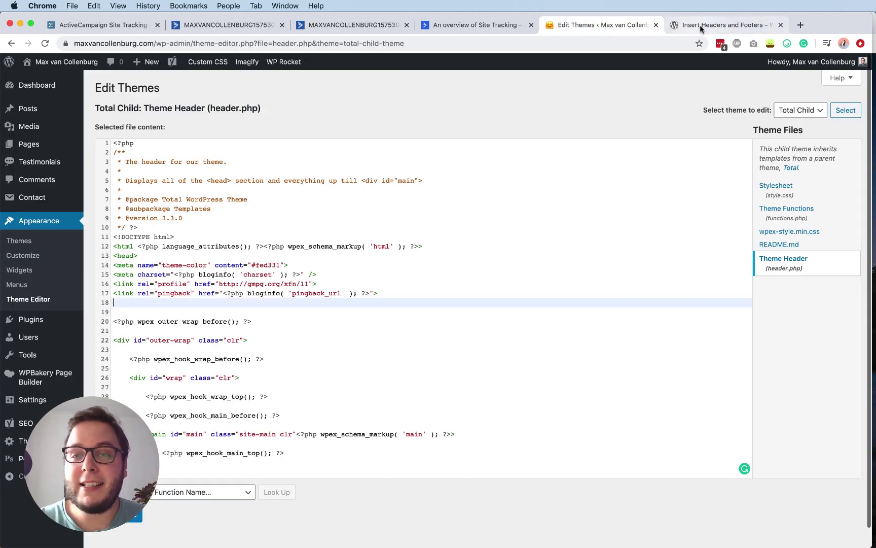
pyautogui.click(702, 26)
pyautogui.scroll(1, 325, 228)
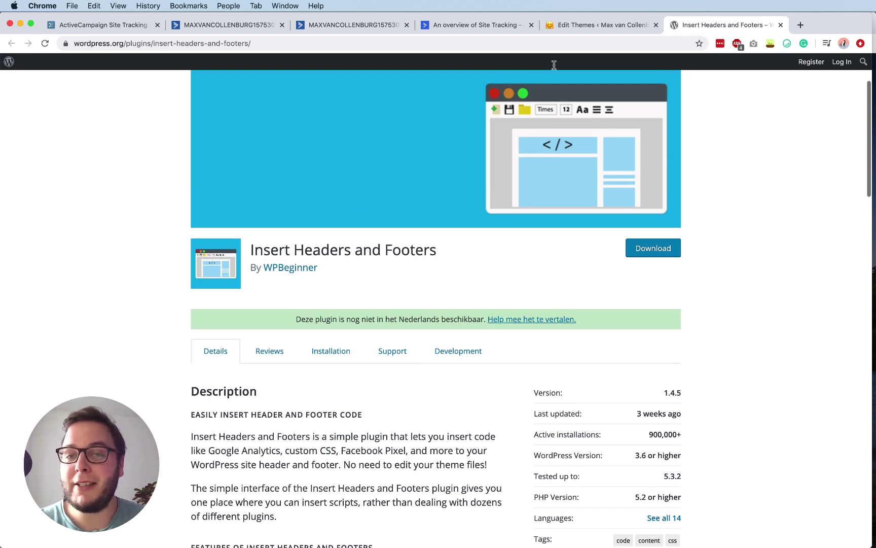
# Paste the tracking script at line 18 of the Total Child theme's header.php, below the pingback link
pyautogui.click(597, 29)
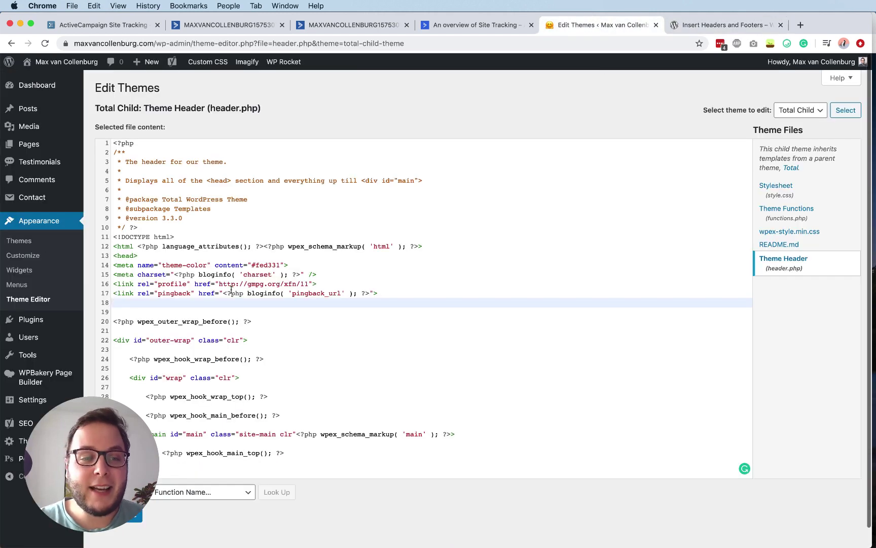
pyautogui.press('super+v')
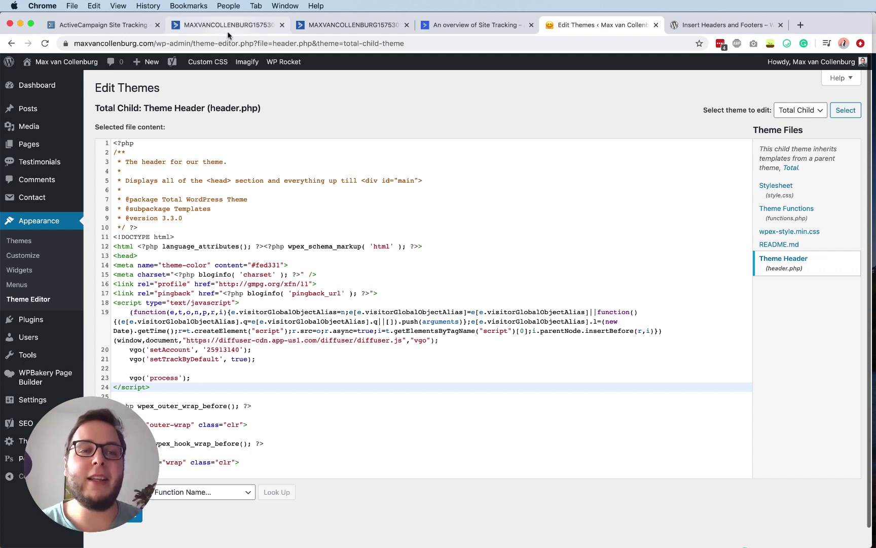
# Return to the Workflowy outline, expand "3 cool possibilities" and highlight the "Tag interests" item
pyautogui.click(133, 27)
pyautogui.click(314, 255)
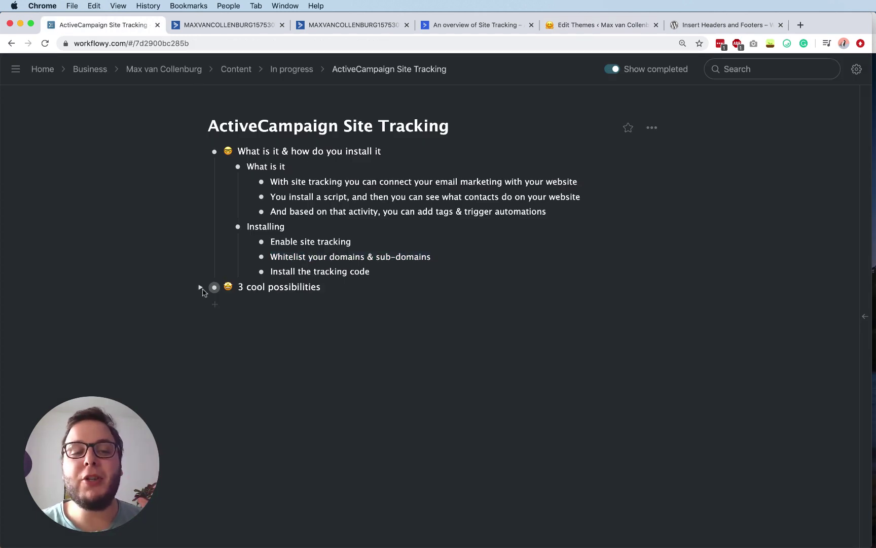
pyautogui.click(200, 288)
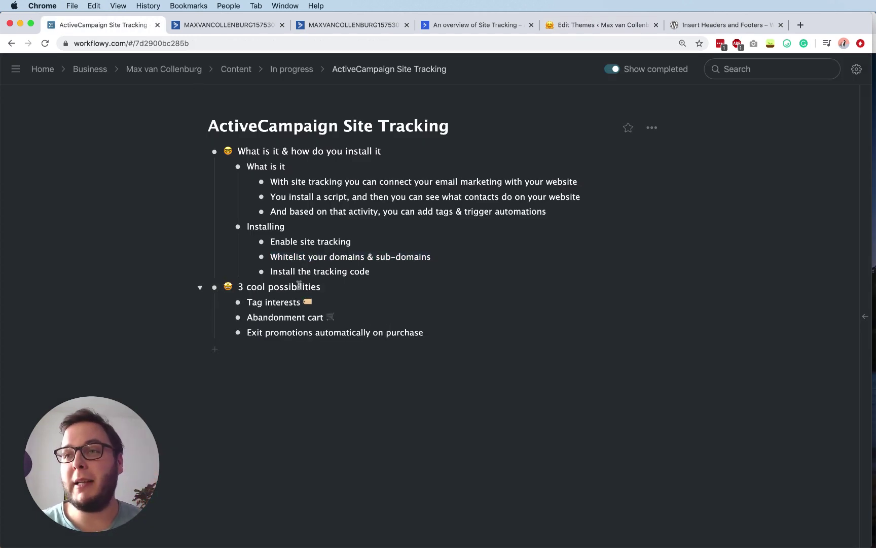
pyautogui.tripleClick(280, 301)
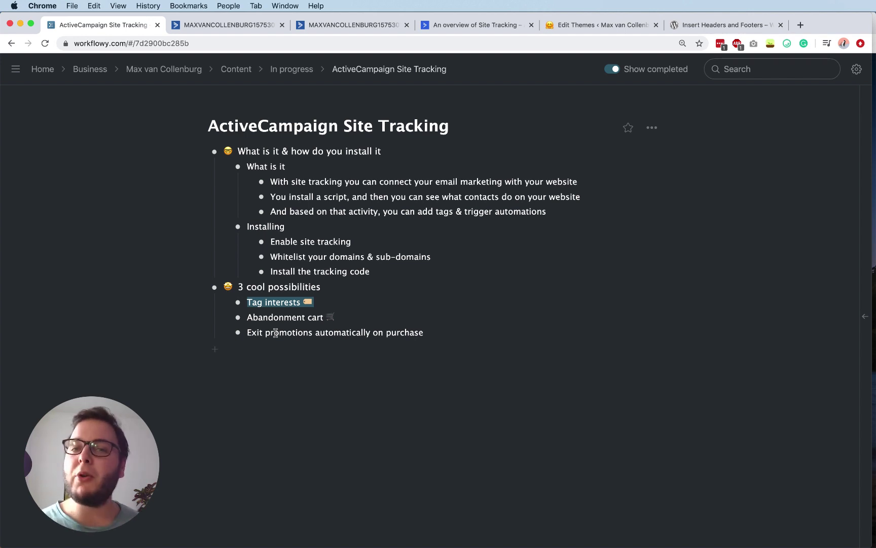
# In ActiveCampaign, start an automation from scratch and choose "Web page is visited" as its start trigger
pyautogui.click(231, 25)
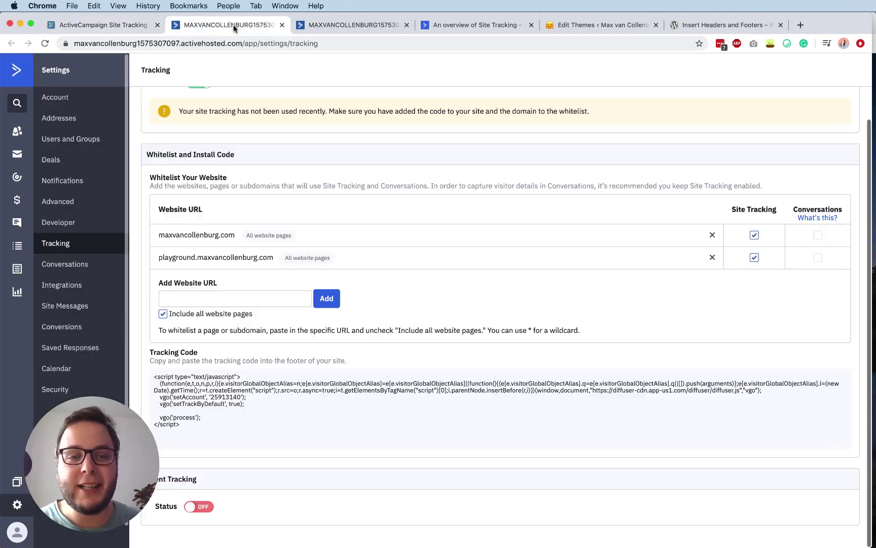
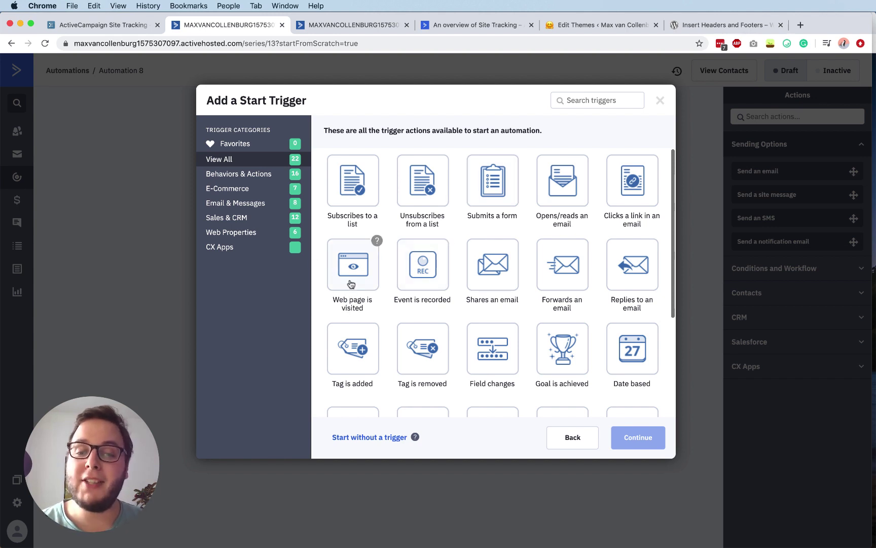
pyautogui.click(350, 284)
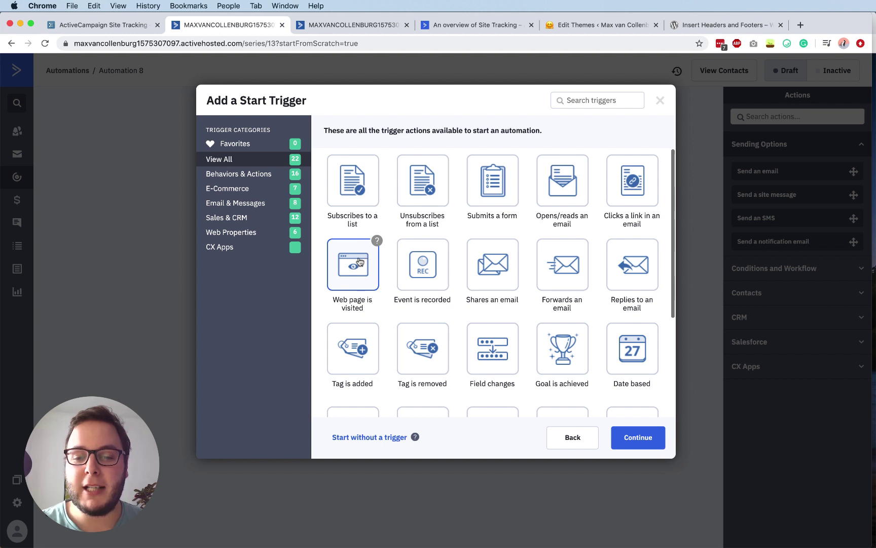
pyautogui.click(649, 439)
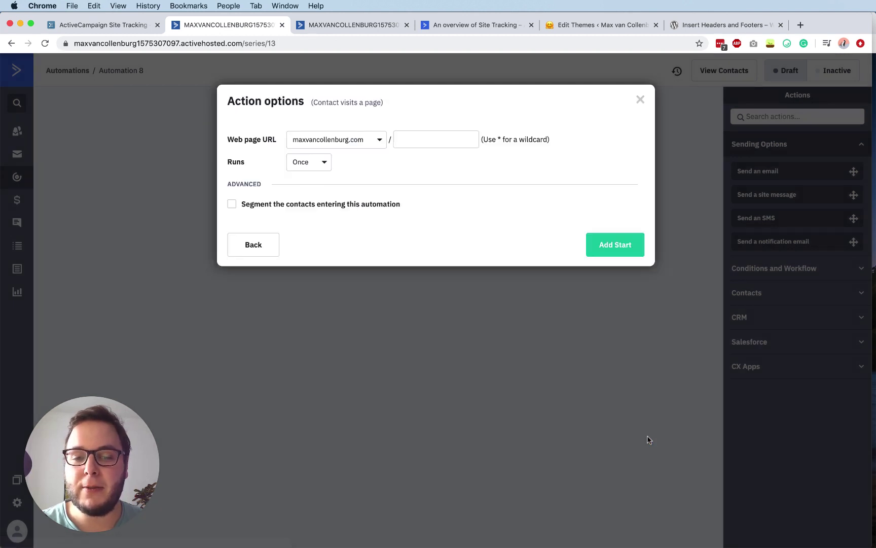
# Keep the main domain as the trigger's web page URL and enter the wildcard * as the page path
pyautogui.click(330, 139)
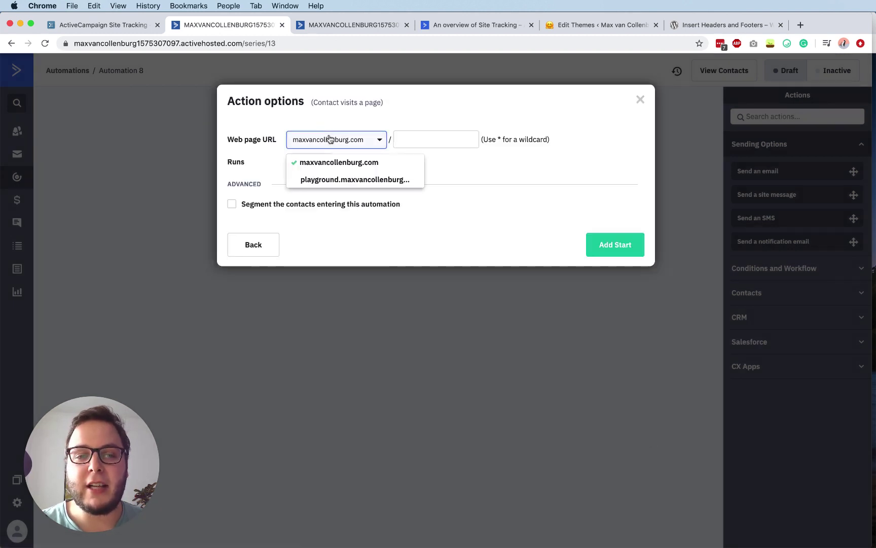
pyautogui.click(318, 162)
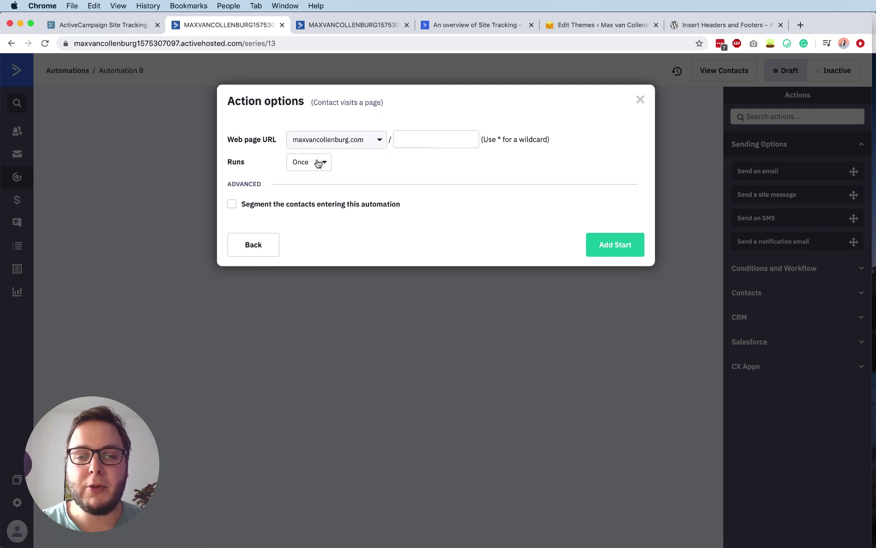
pyautogui.click(319, 142)
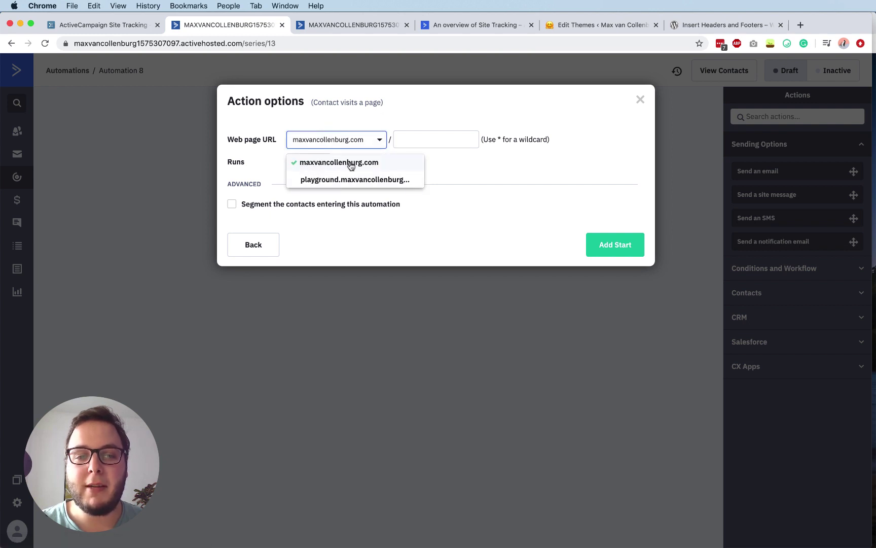
pyautogui.click(424, 142)
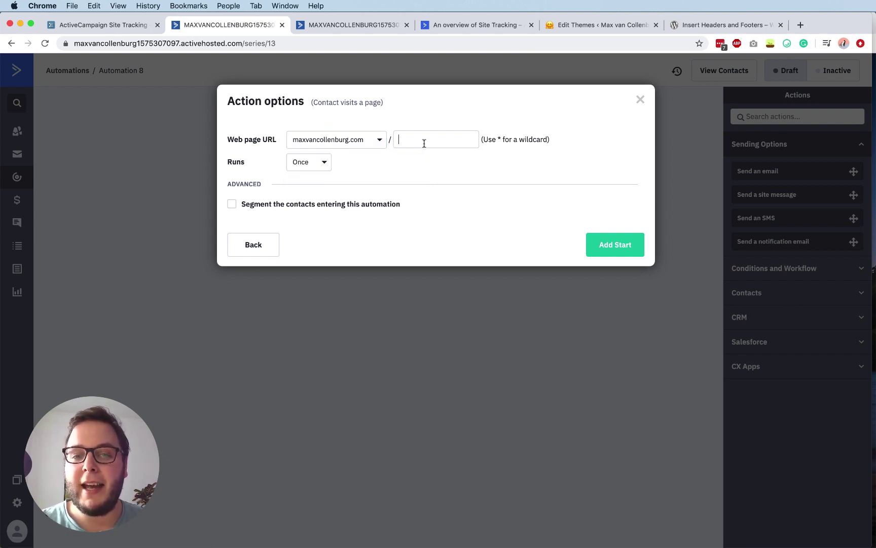
pyautogui.write('*')
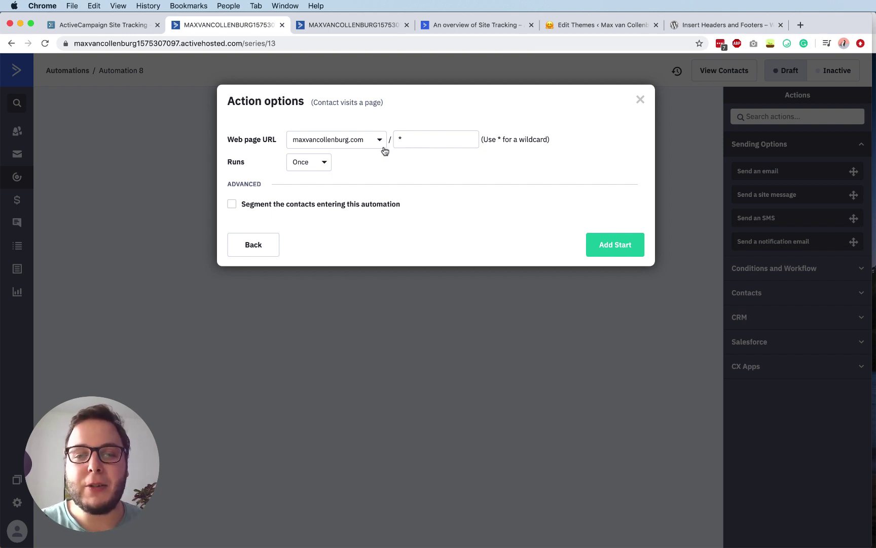
pyautogui.moveTo(484, 141)
pyautogui.mouseDown()
pyautogui.moveTo(548, 141)
pyautogui.moveTo(492, 140)
pyautogui.mouseUp()
pyautogui.click(497, 139)
pyautogui.click(495, 139)
pyautogui.click(410, 142)
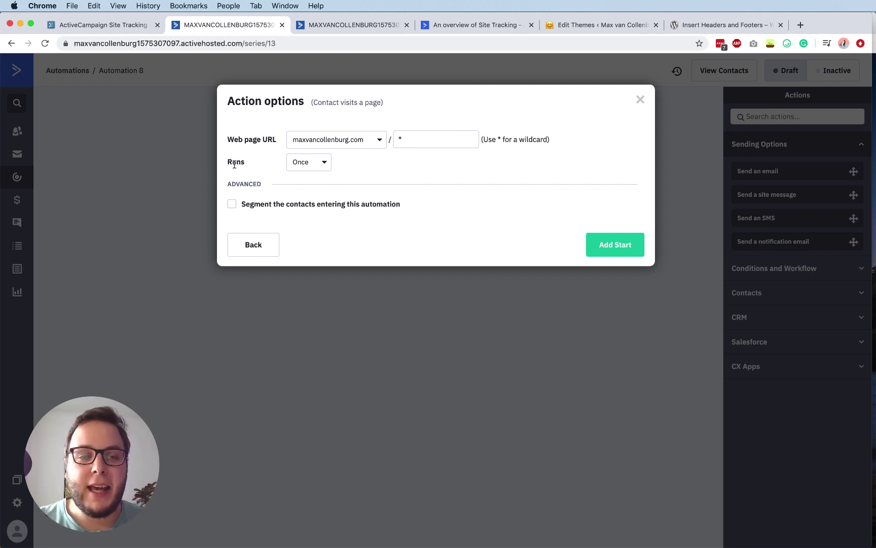
# Set the page-visit trigger to run Multiple Times and add it as the automation's start
pyautogui.click(293, 163)
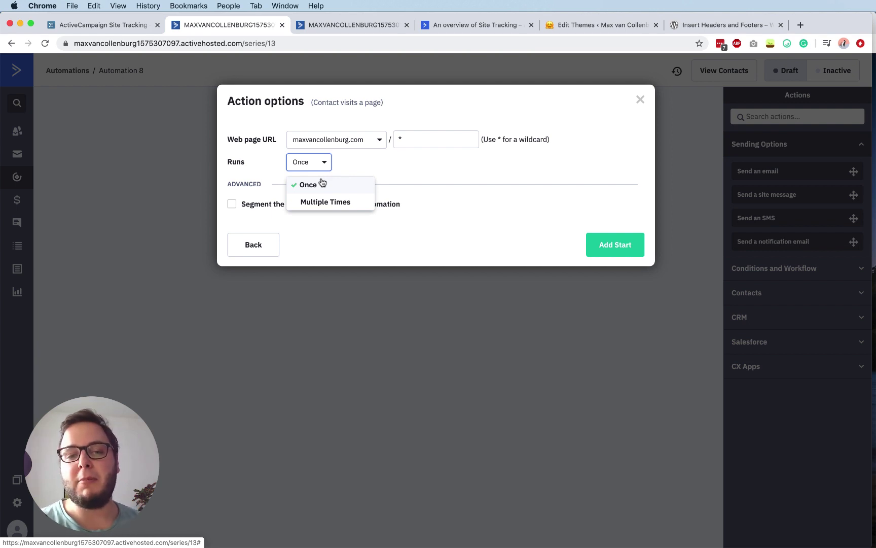
pyautogui.click(310, 203)
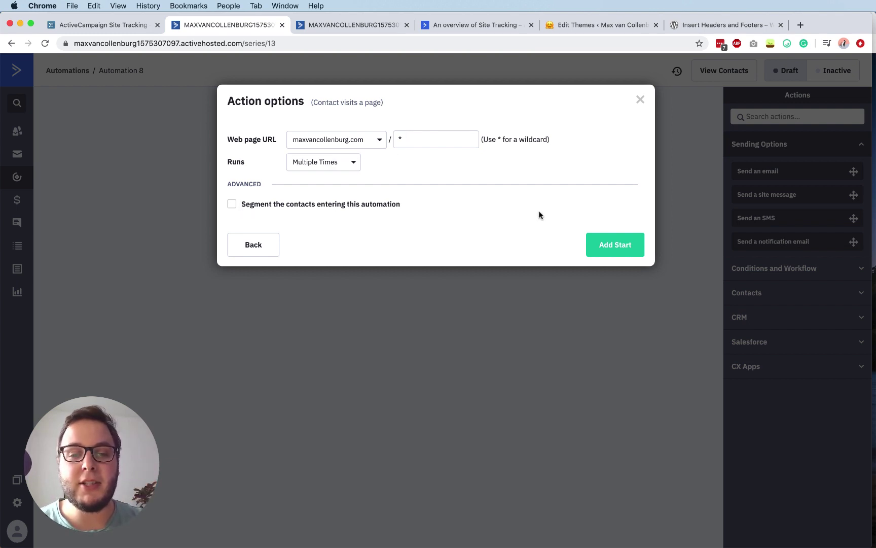
pyautogui.click(609, 251)
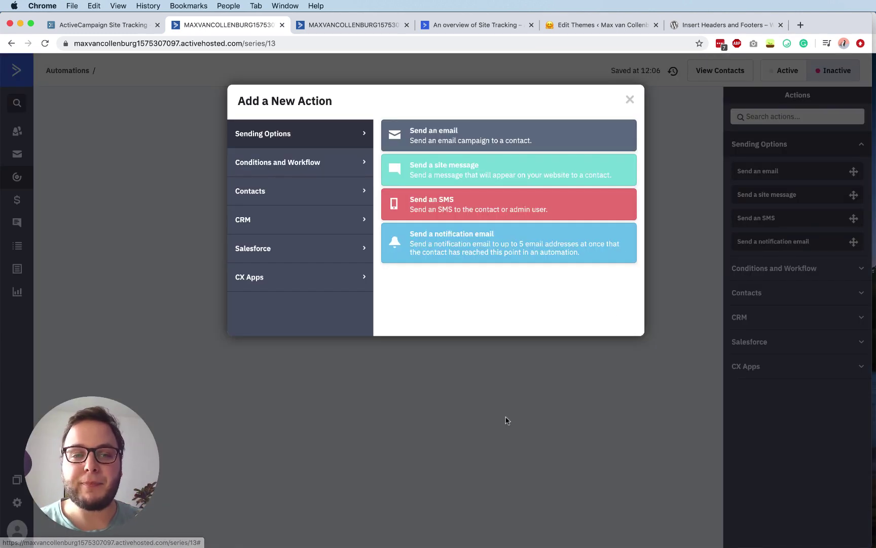
# Dismiss the new-action chooser and name the automation "Interest Tagging"
pyautogui.click(505, 419)
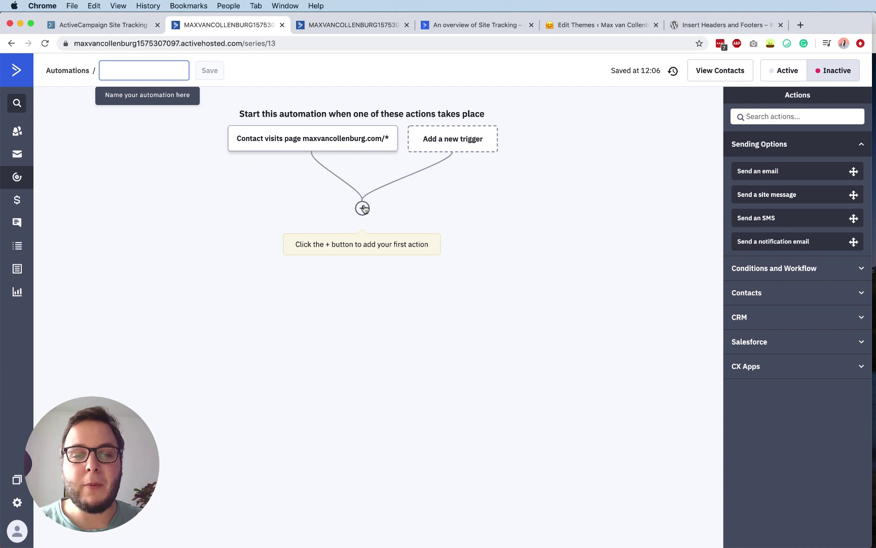
pyautogui.click(113, 70)
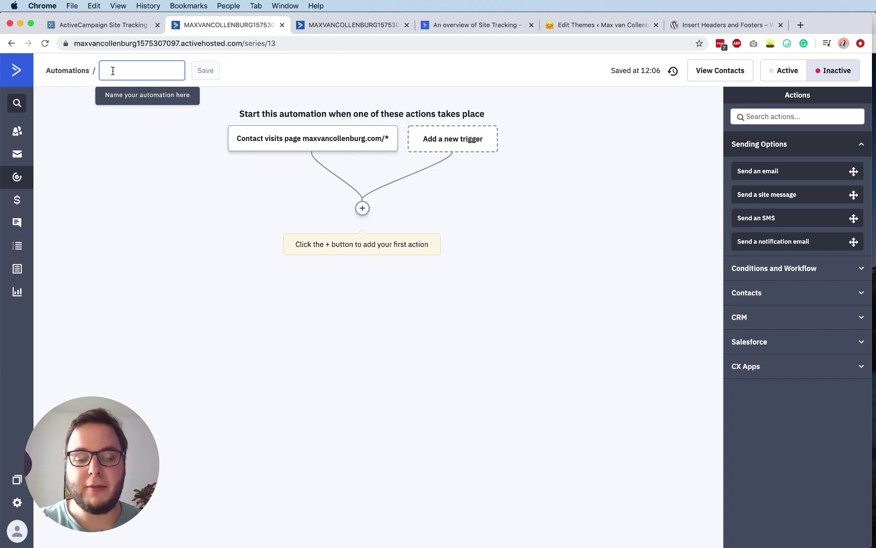
pyautogui.write('Interest Tagging')
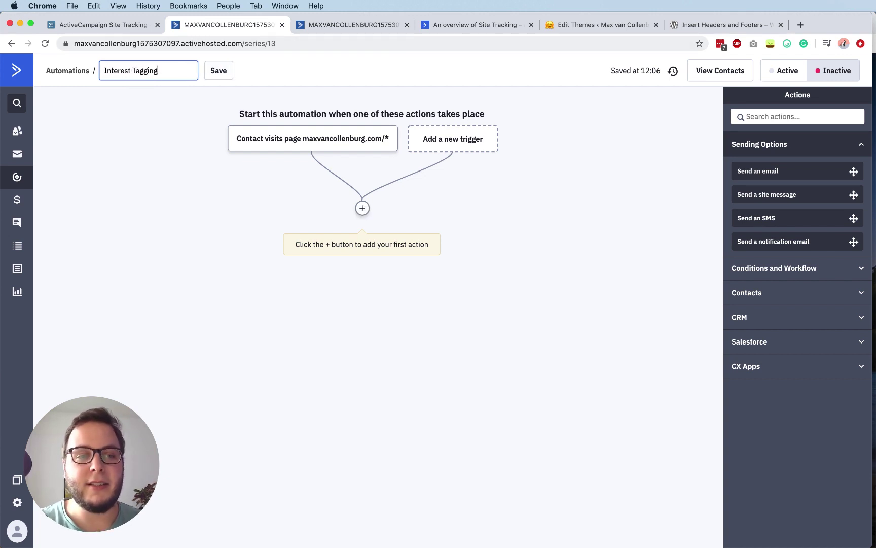
pyautogui.press('Return')
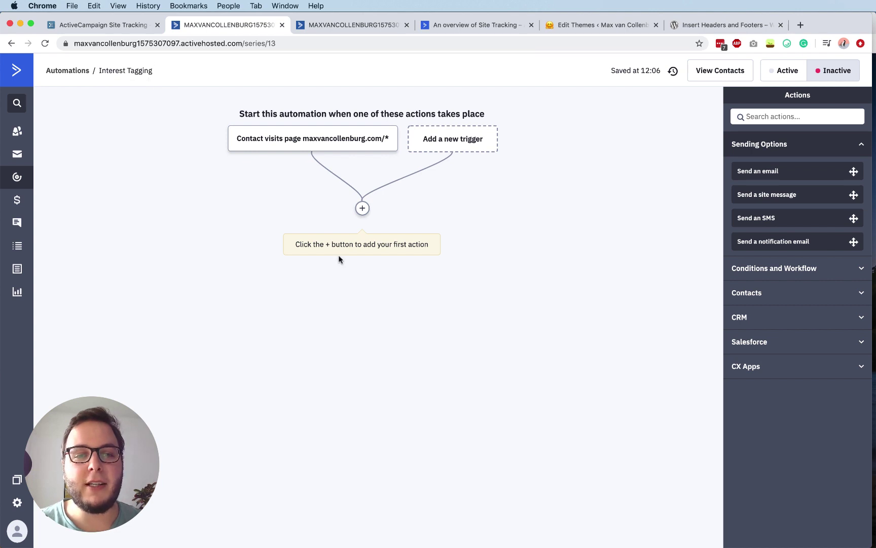
# Start an If/Else action below the trigger and choose "Has visited" as its condition
pyautogui.click(362, 210)
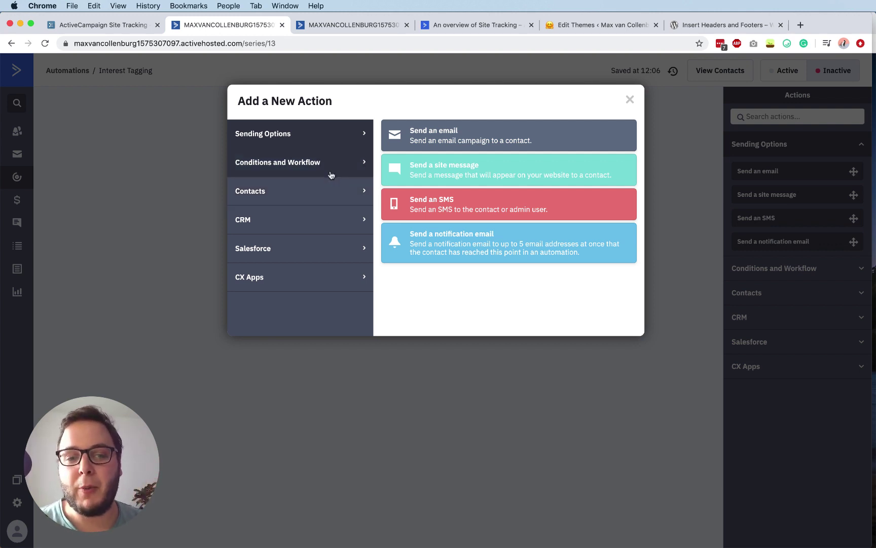
pyautogui.click(275, 176)
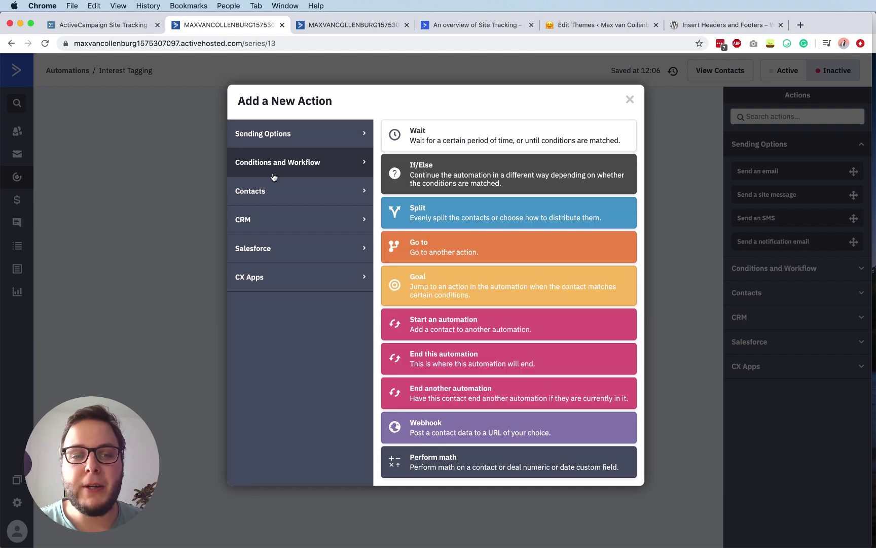
pyautogui.click(434, 176)
pyautogui.click(350, 150)
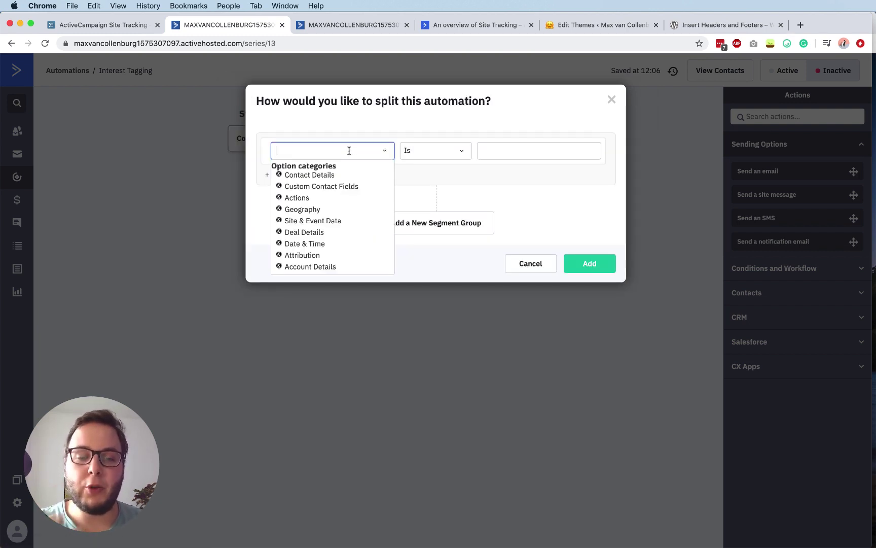
pyautogui.write('has visi')
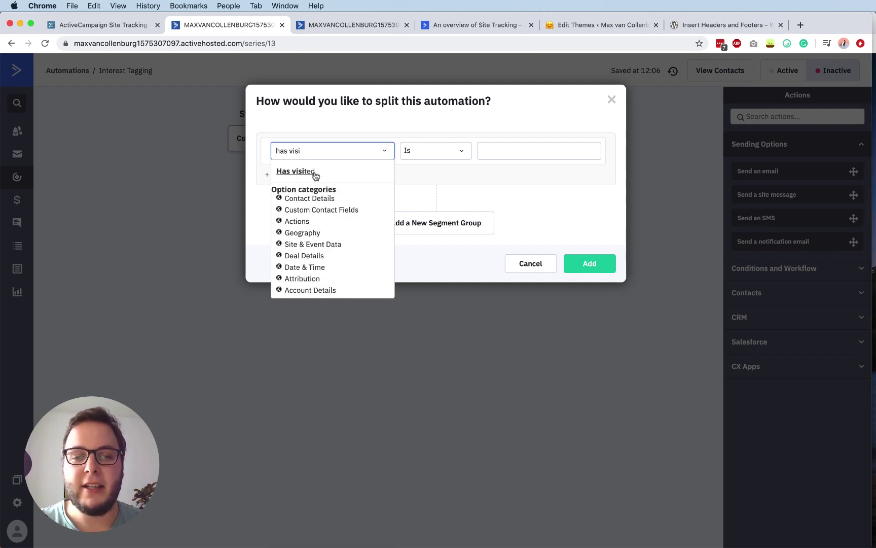
pyautogui.click(314, 172)
# Set the condition to URL (Contains) "activecampaign" with a frequency of 2-5 time(s) and add it to the automation
pyautogui.click(390, 151)
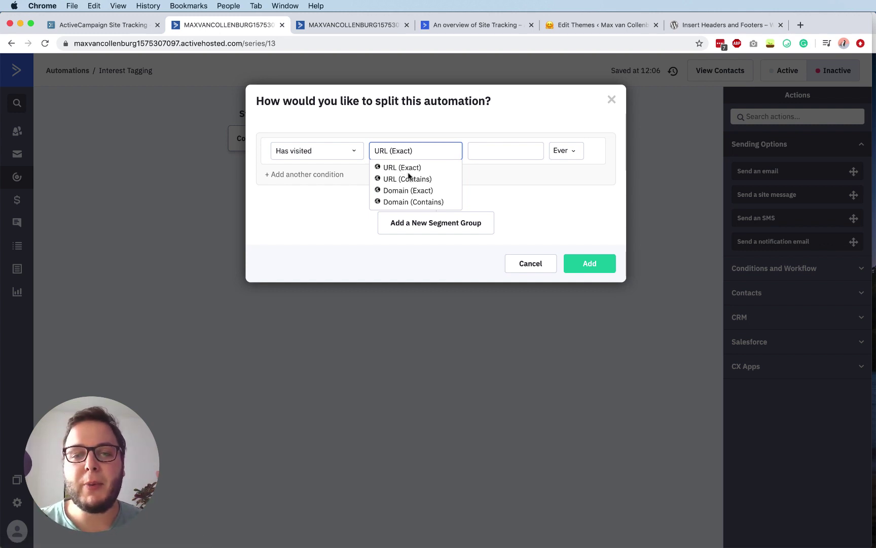
pyautogui.click(397, 182)
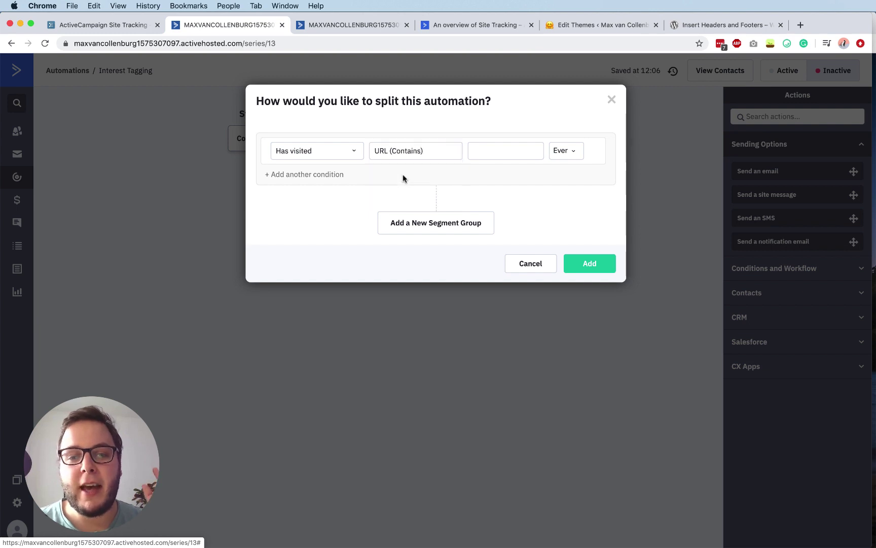
pyautogui.click(505, 153)
pyautogui.write('activecampaign')
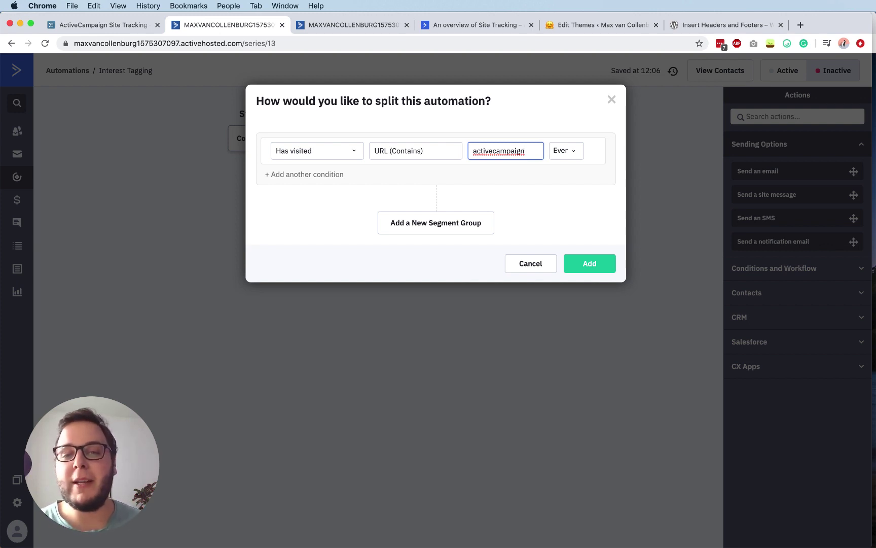
pyautogui.doubleClick(507, 151)
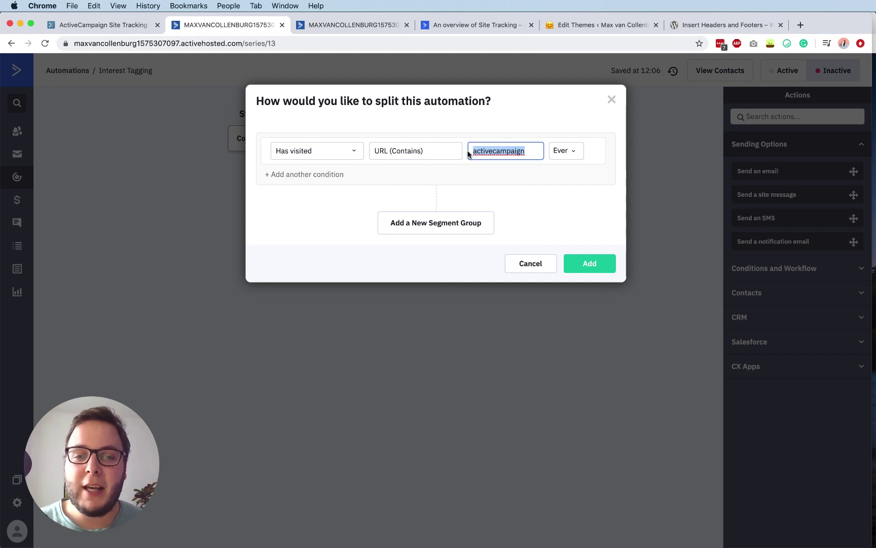
pyautogui.click(514, 152)
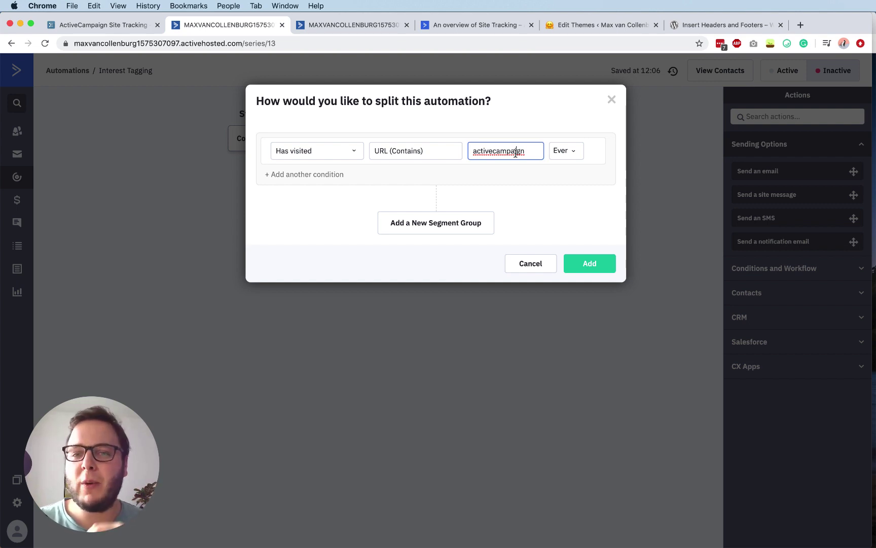
pyautogui.click(557, 151)
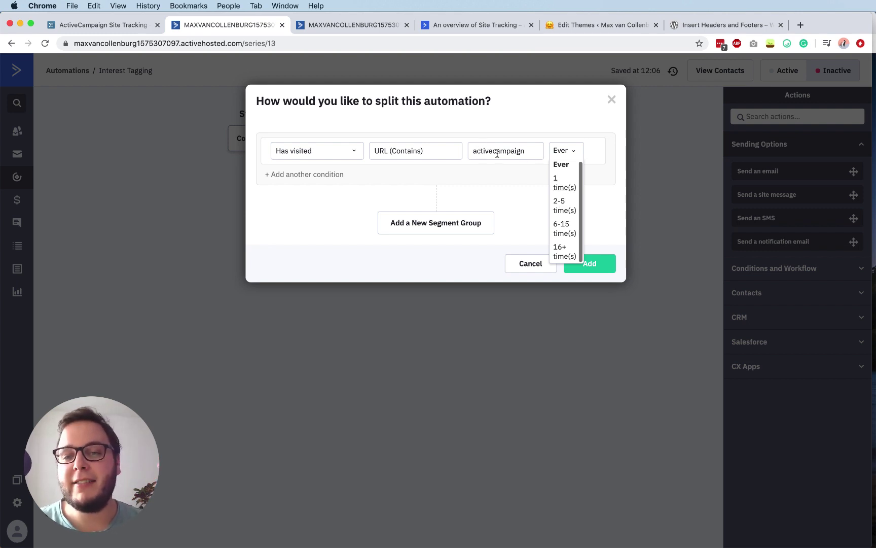
pyautogui.click(566, 207)
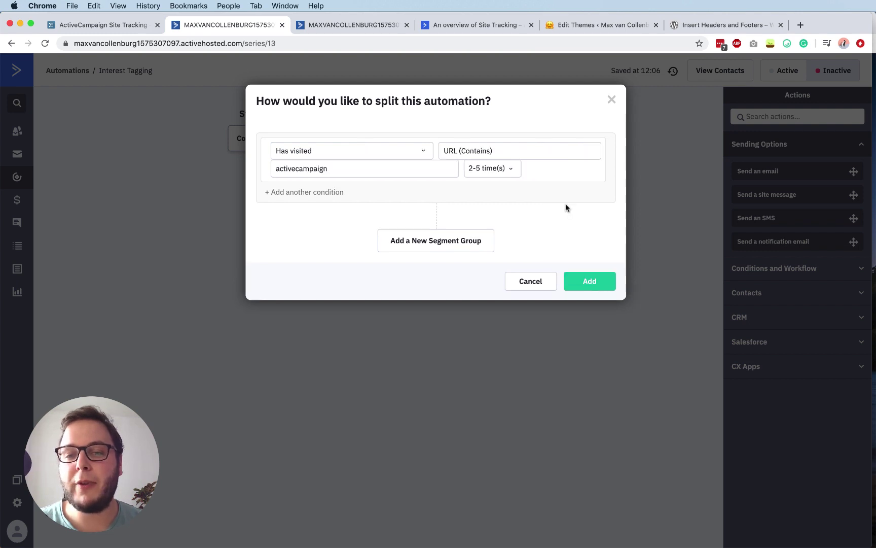
pyautogui.click(610, 289)
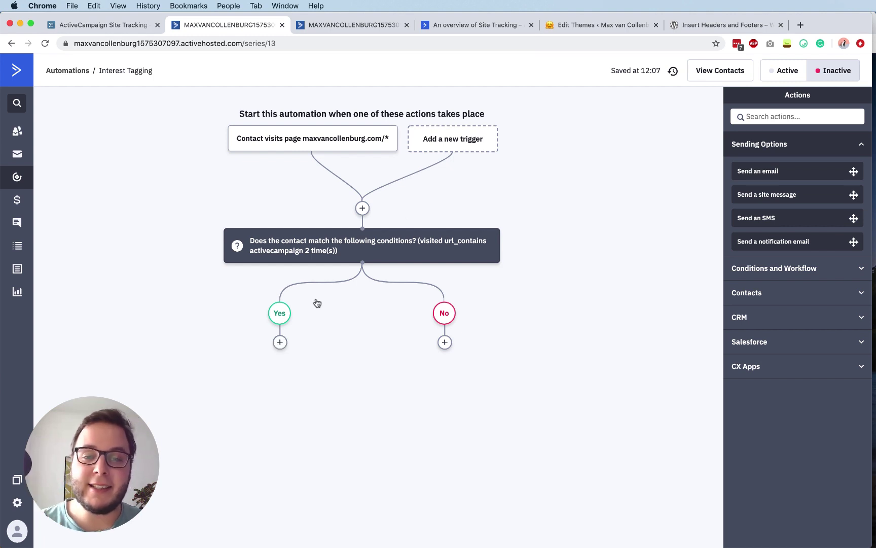
# On the Yes branch, add an "Add a tag" action with the tag "[Interest] ActiveCampaign" and save it
pyautogui.moveTo(408, 242)
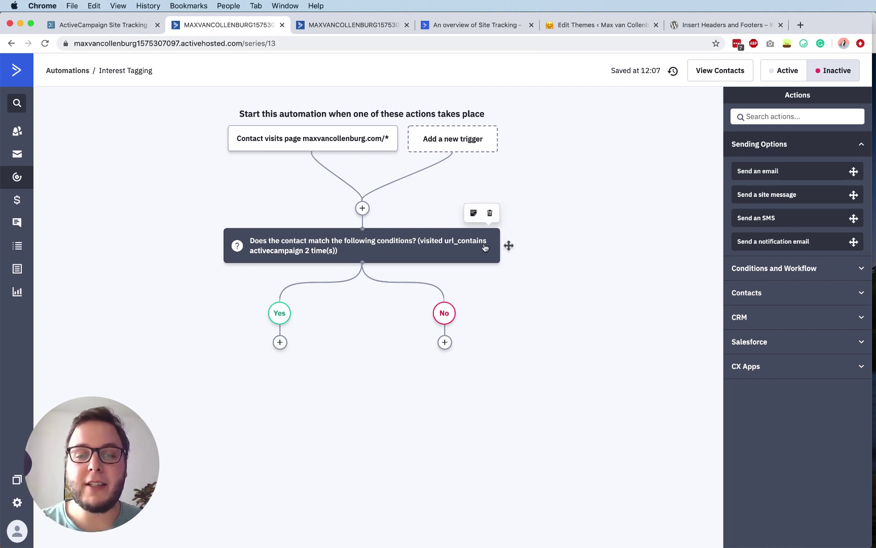
pyautogui.moveTo(284, 254)
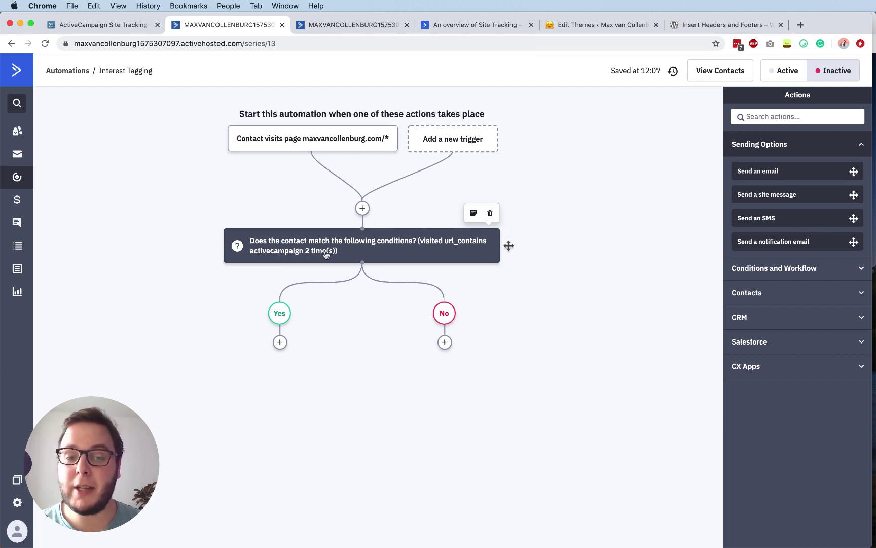
pyautogui.click(280, 342)
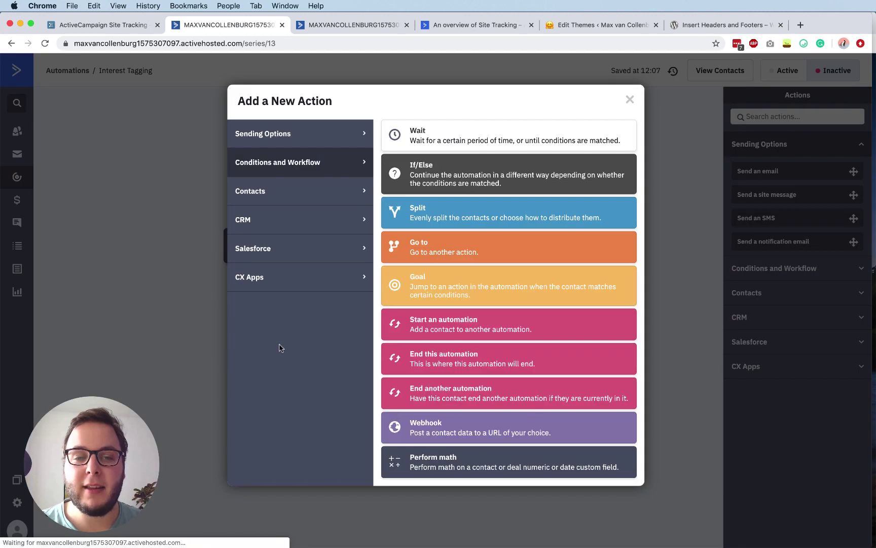
pyautogui.click(345, 200)
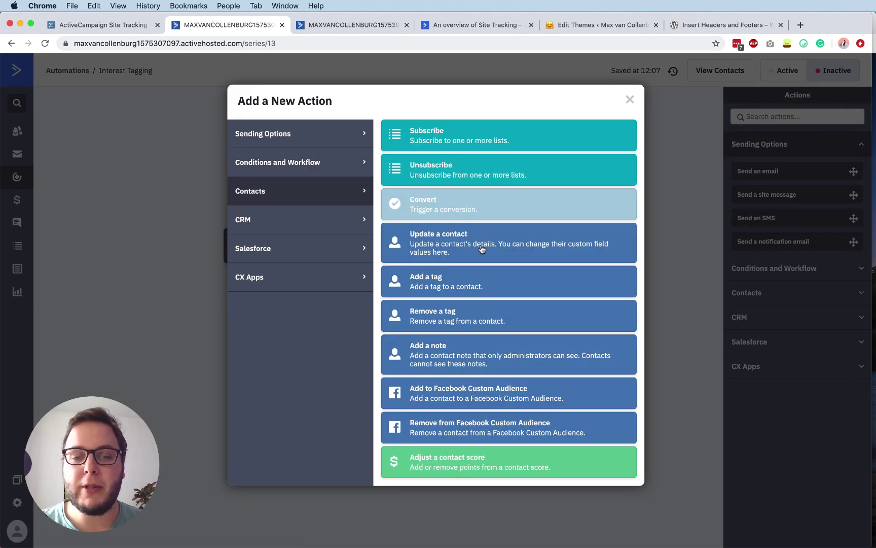
pyautogui.click(440, 285)
pyautogui.write('[Interest]')
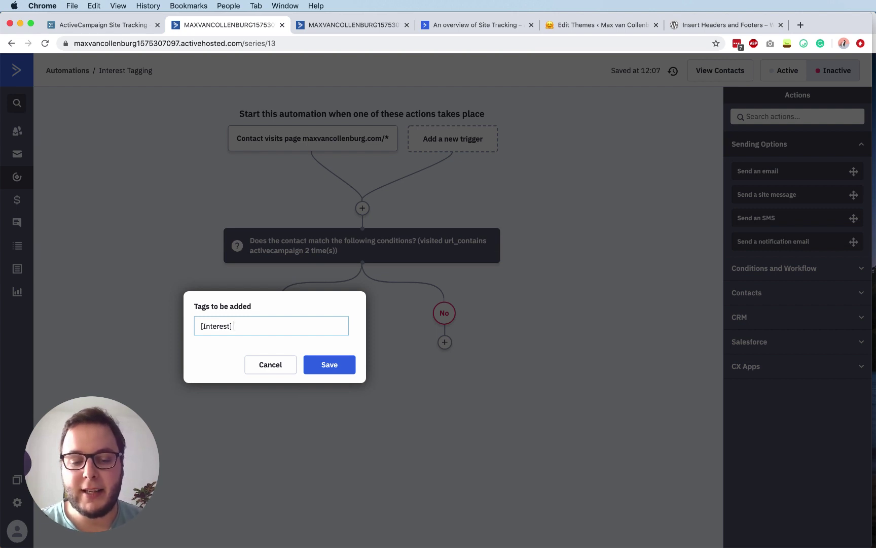
pyautogui.write('ActiveCampaign')
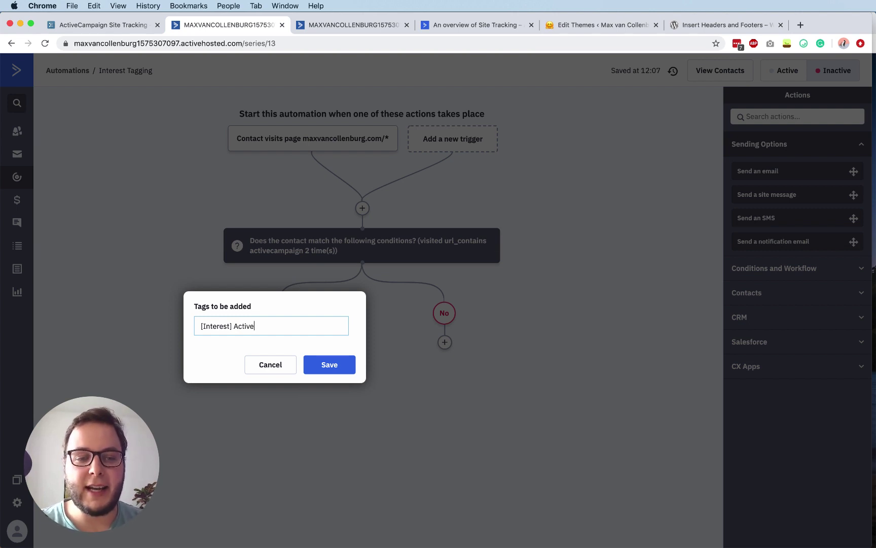
pyautogui.click(329, 366)
pyautogui.click(325, 383)
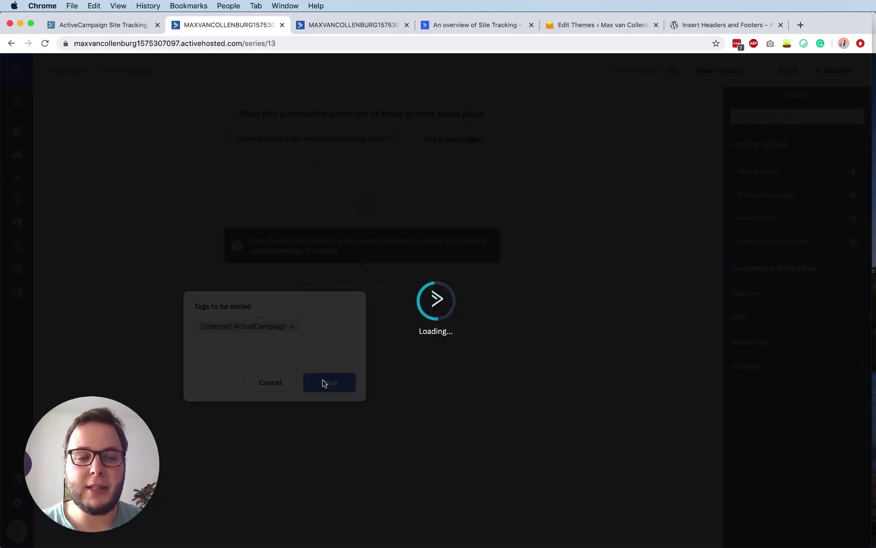
# On the No branch, start another If/Else action and choose "Has visited" as its condition
pyautogui.scroll(-1, 333, 424)
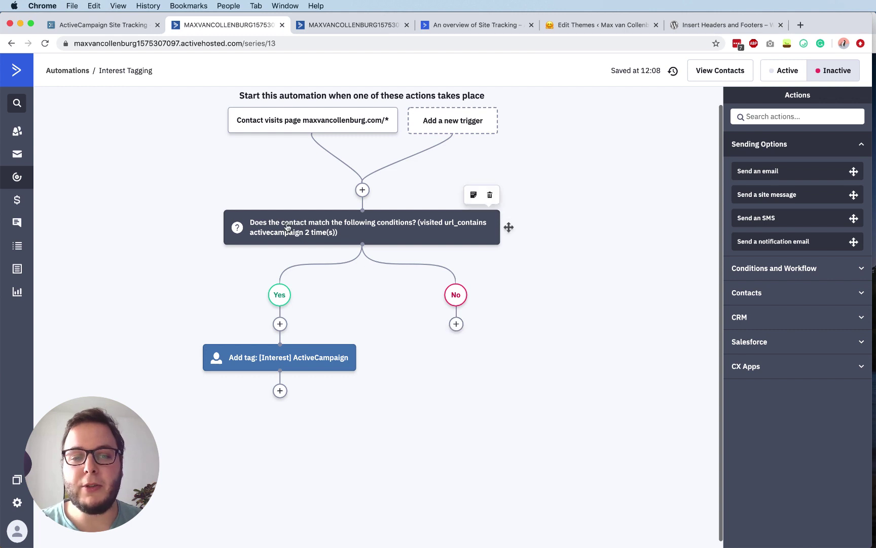
pyautogui.click(456, 325)
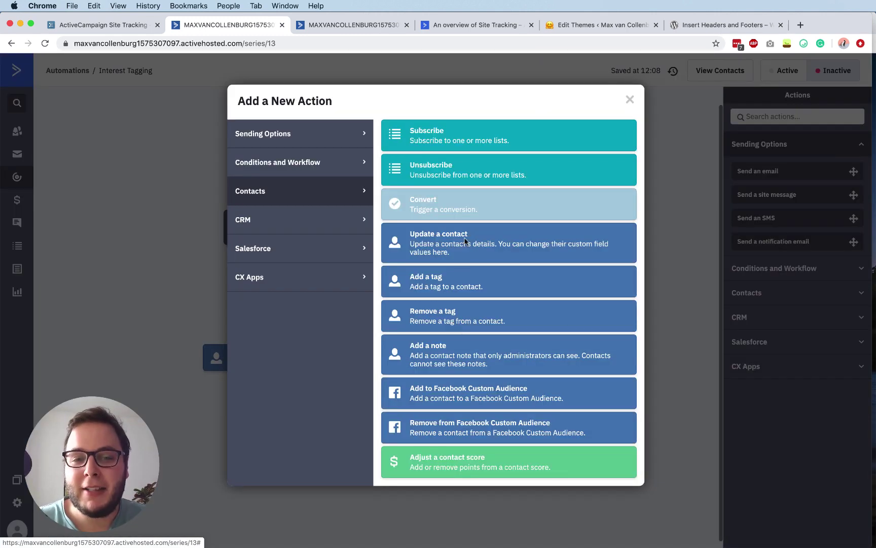
pyautogui.click(340, 171)
pyautogui.click(471, 184)
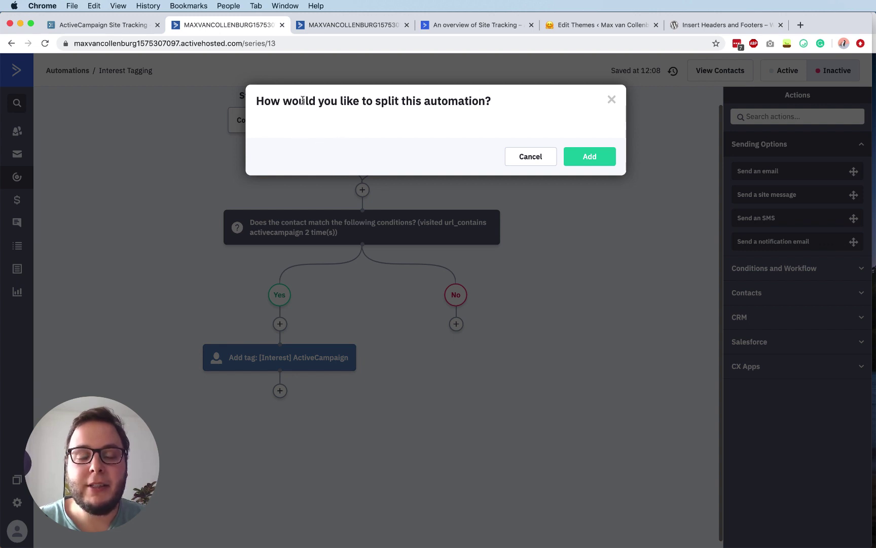
pyautogui.click(339, 152)
pyautogui.write('has ')
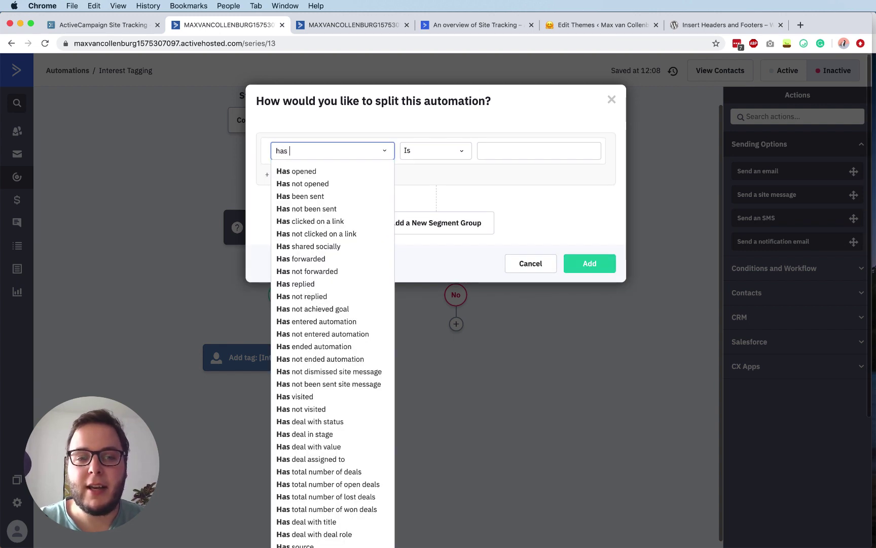
pyautogui.write('visi')
pyautogui.press('Return')
# Set the condition to URL (Contains) "manychat" with a frequency of 2-5 time(s) and add it to the automation
pyautogui.click(415, 150)
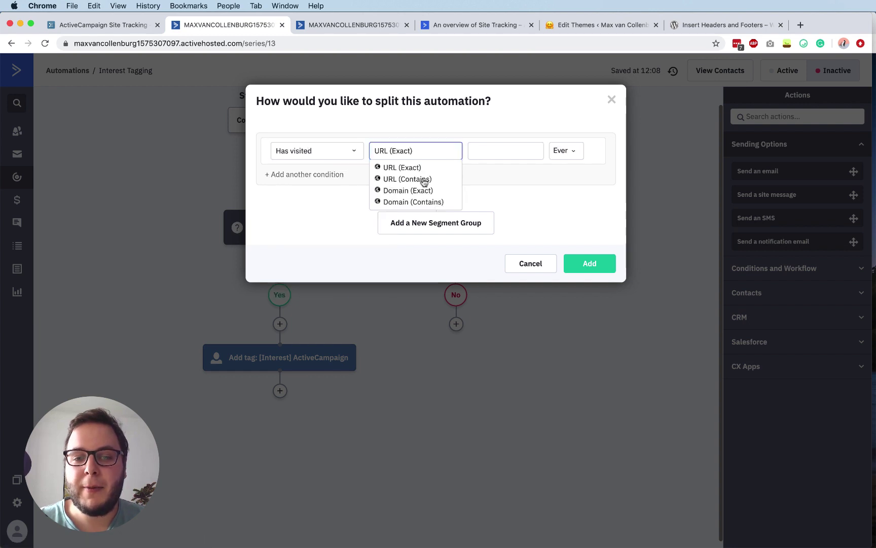
pyautogui.click(417, 180)
pyautogui.click(495, 157)
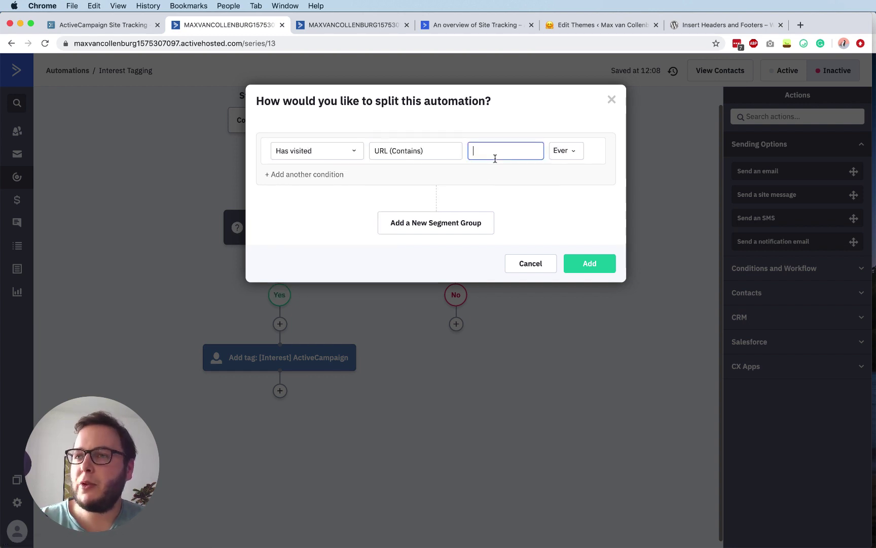
pyautogui.write('man')
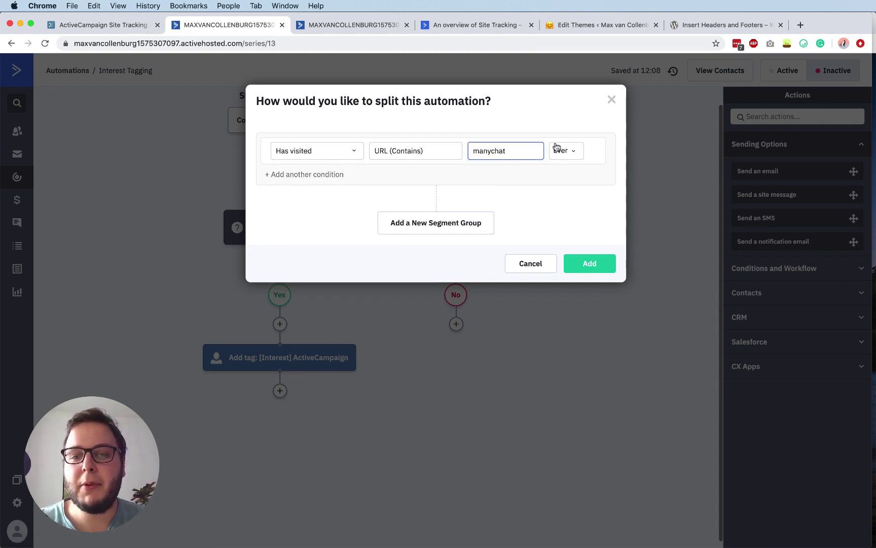
pyautogui.write('ychat')
pyautogui.click(561, 151)
pyautogui.click(564, 203)
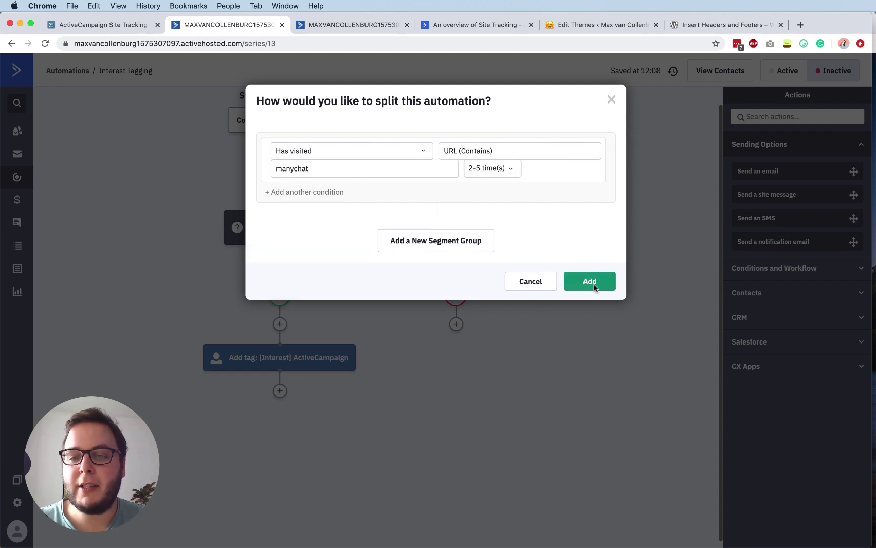
pyautogui.click(591, 283)
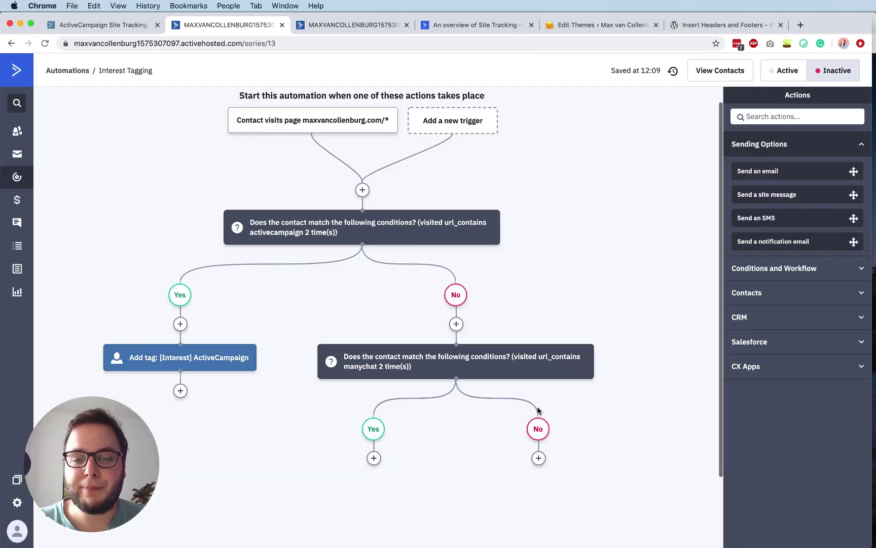
# On the Yes branch of the manychat condition, add an "Add a tag" action with only the tag "[Interest] ManyChat" and save it
pyautogui.scroll(-2, 468, 423)
pyautogui.click(374, 417)
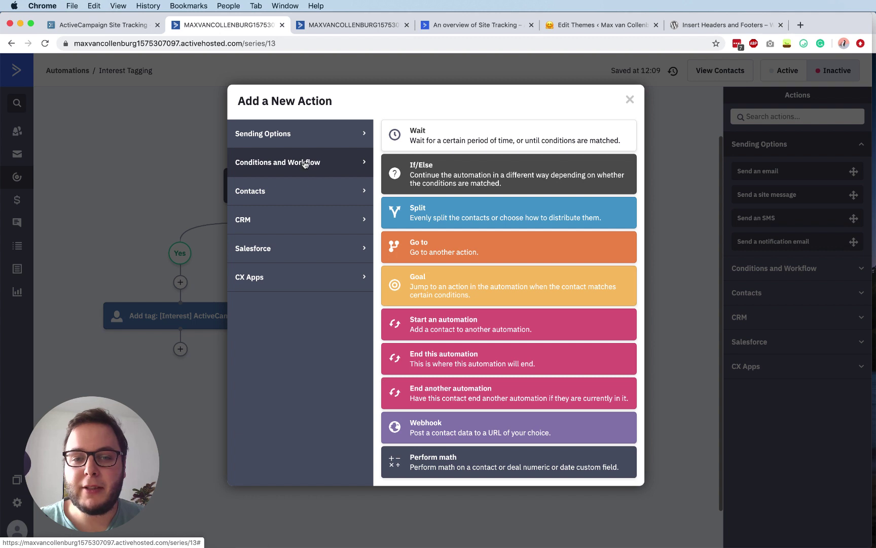
pyautogui.click(348, 192)
pyautogui.click(430, 284)
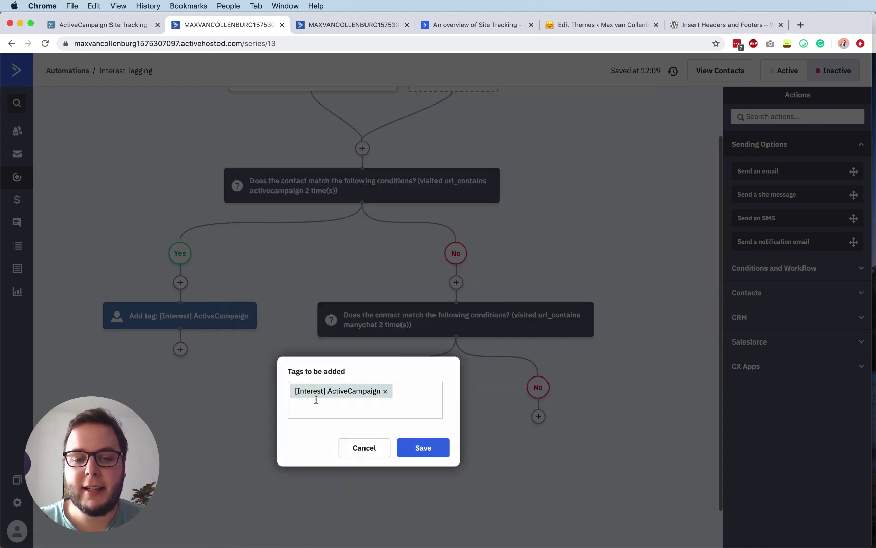
pyautogui.click(385, 391)
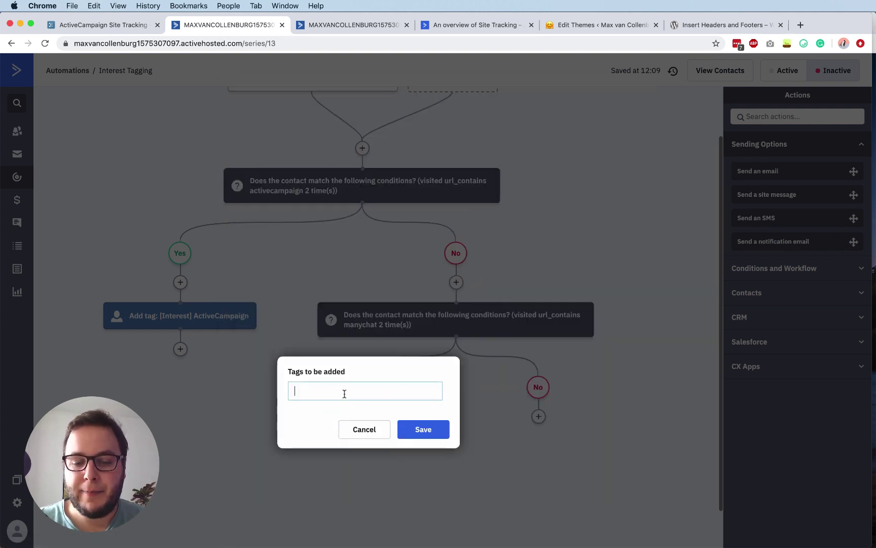
pyautogui.write('[Interest] Many')
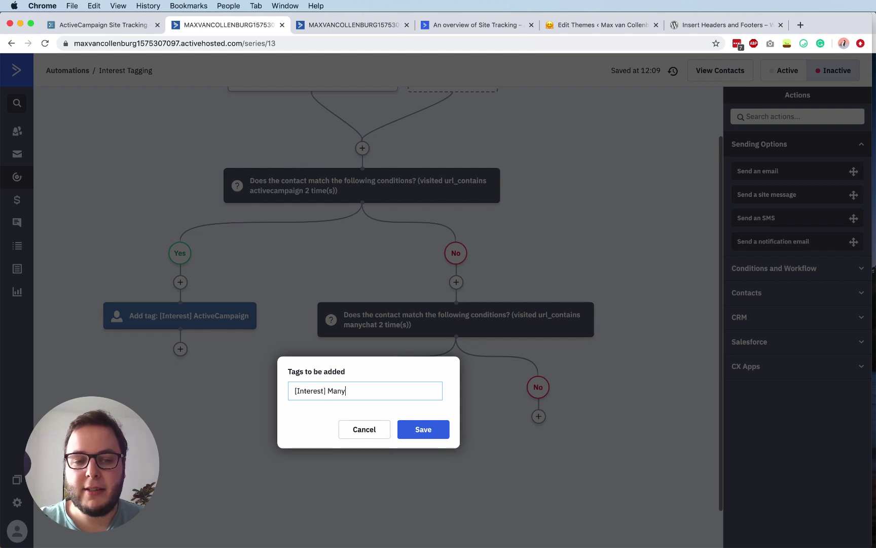
pyautogui.write('Chat')
pyautogui.click(424, 430)
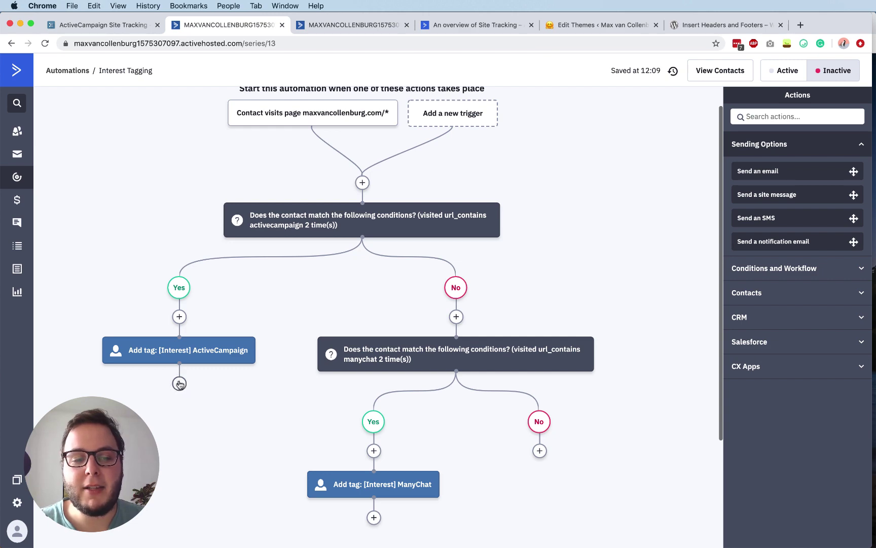
# Add a "Go to" action below the "[Interest] ActiveCampaign" tag and connect it to the manychat condition
pyautogui.scroll(-2, 179, 384)
pyautogui.click(179, 337)
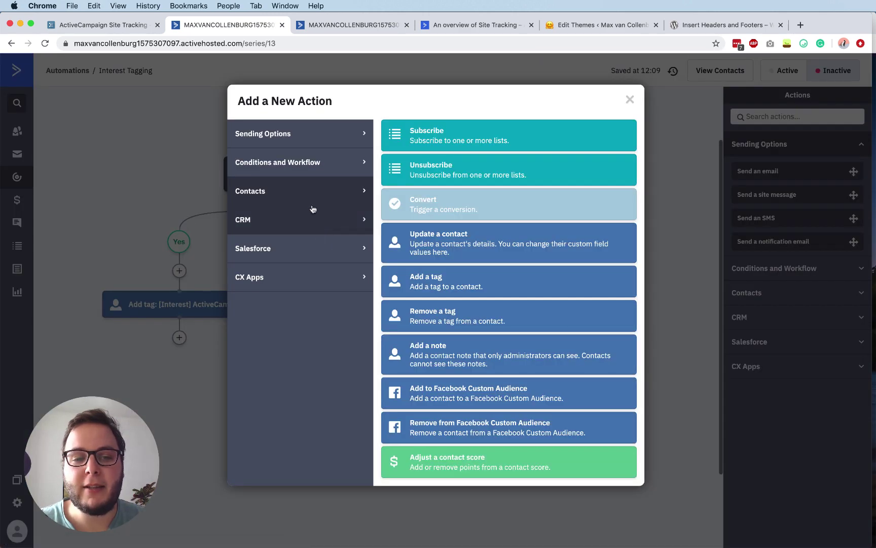
pyautogui.click(315, 162)
pyautogui.click(434, 260)
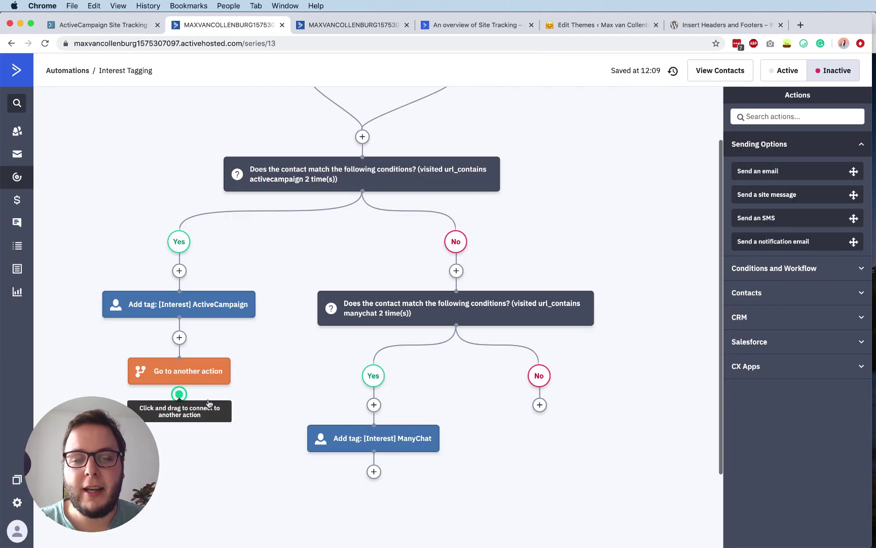
pyautogui.moveTo(180, 388); pyautogui.dragTo(446, 304)
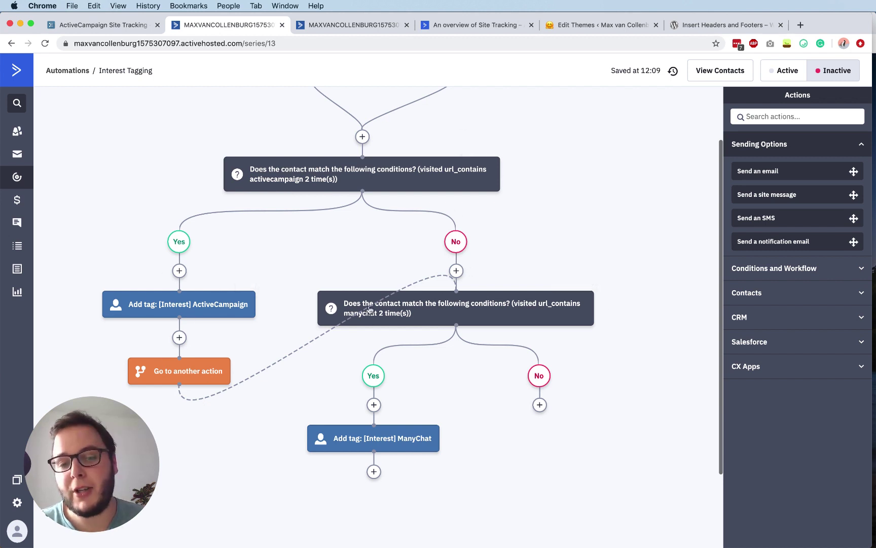
# On the No branch of the manychat condition, start an If/Else action and choose "Has visited" as its condition
pyautogui.scroll(-3, 495, 346)
pyautogui.click(539, 341)
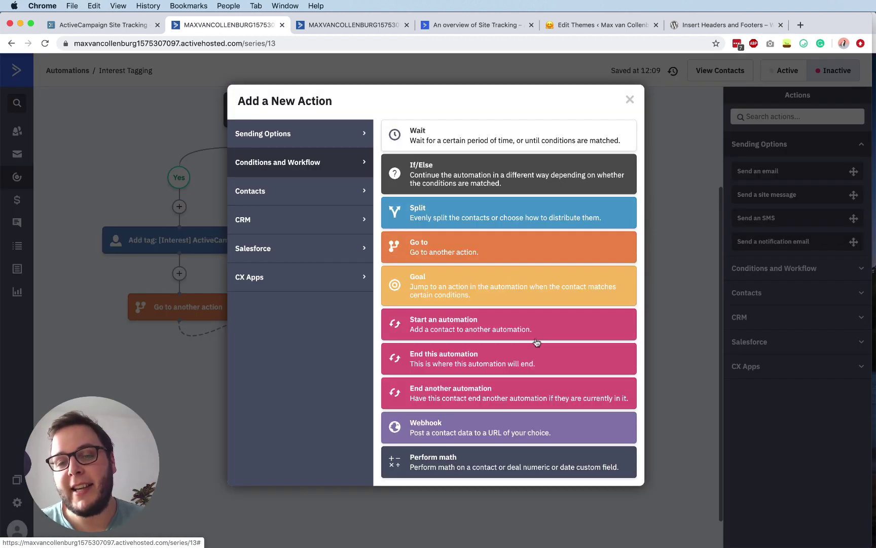
pyautogui.click(440, 181)
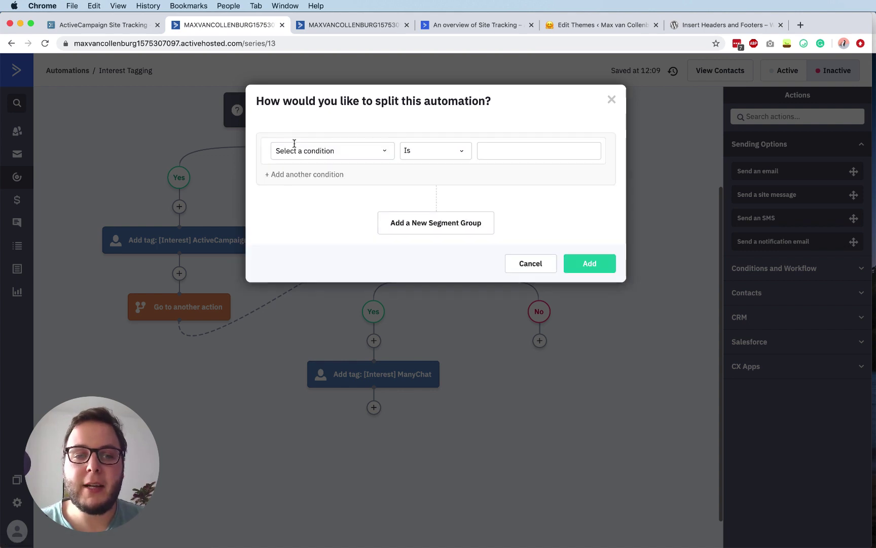
pyautogui.click(293, 147)
pyautogui.write('has visi')
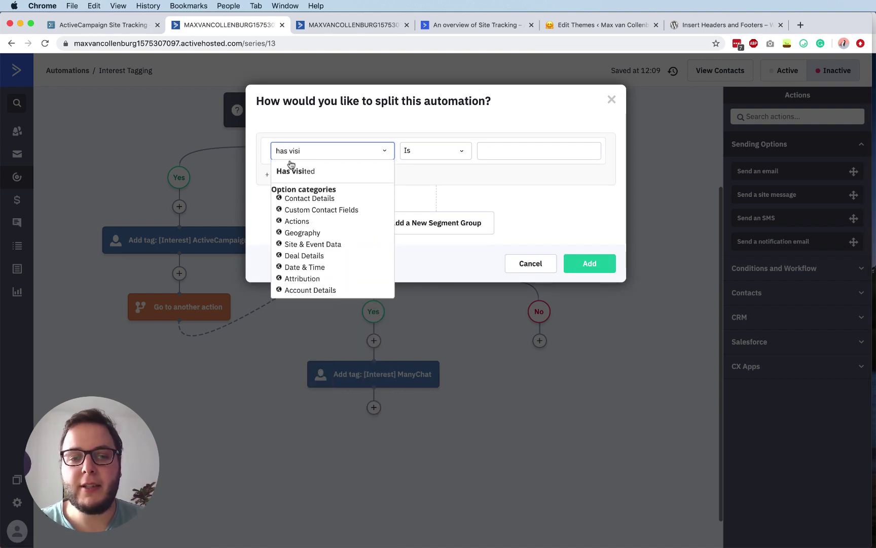
pyautogui.click(304, 172)
# Set the condition to URL (Contains) "automation" with a frequency of 2-5 time(s) and add it to the automation
pyautogui.click(424, 152)
pyautogui.click(412, 179)
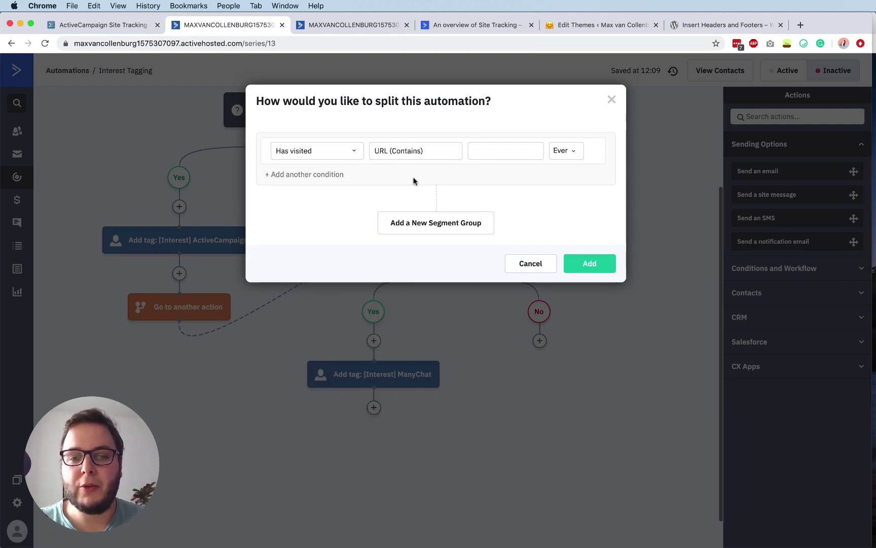
pyautogui.click(478, 152)
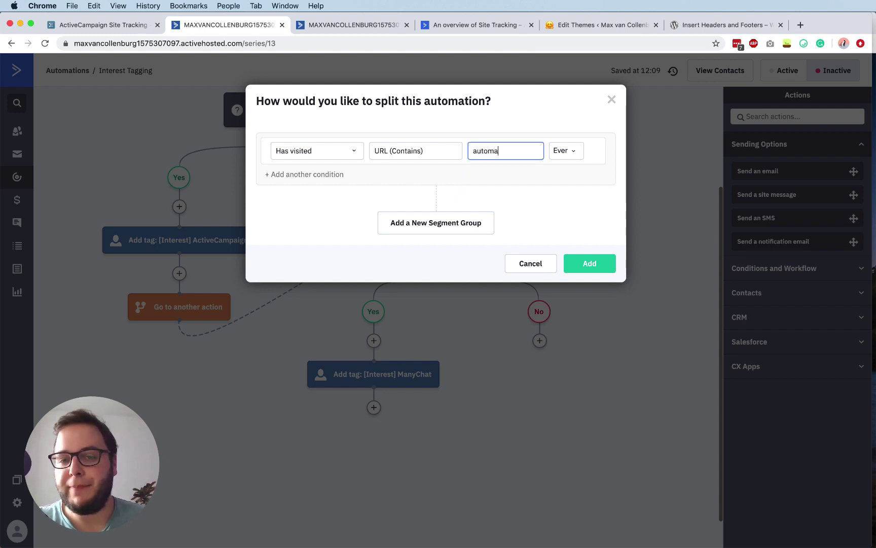
pyautogui.click(578, 150)
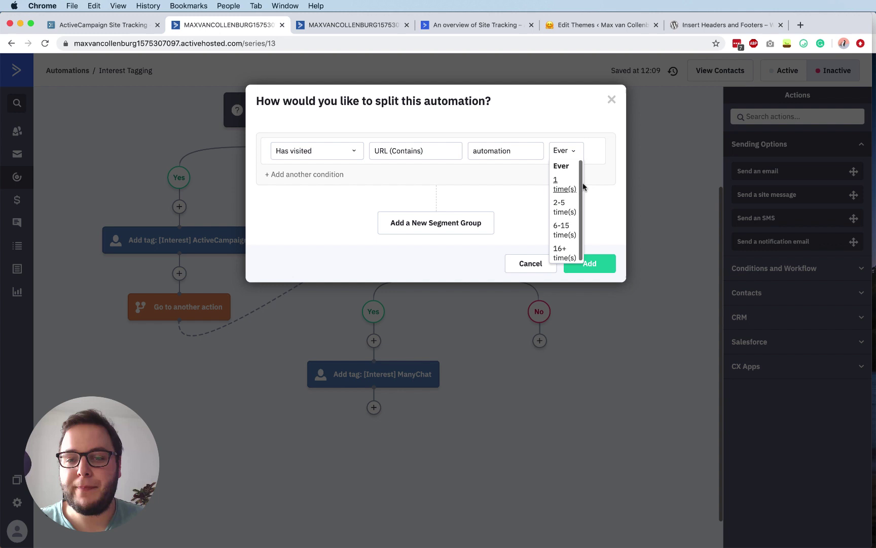
pyautogui.click(569, 208)
pyautogui.click(596, 284)
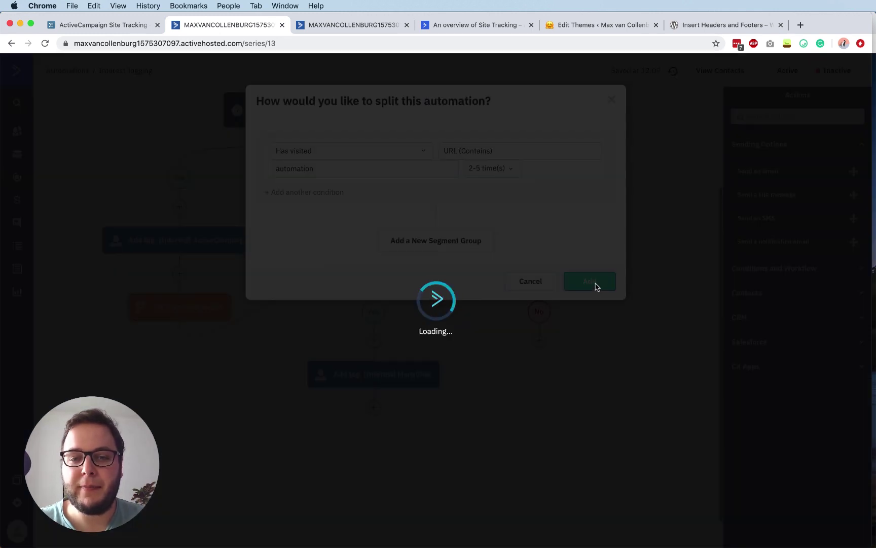
# On the Yes branch of the automation condition, add an "Add a tag" action with the tag "[Interest] Marketing Automation" and save it
pyautogui.scroll(-3, 474, 407)
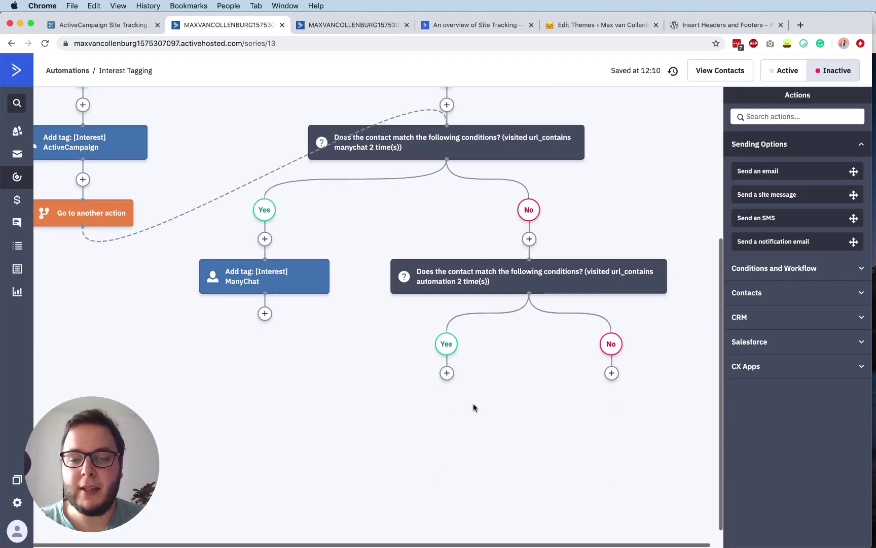
pyautogui.click(446, 374)
pyautogui.moveTo(344, 191)
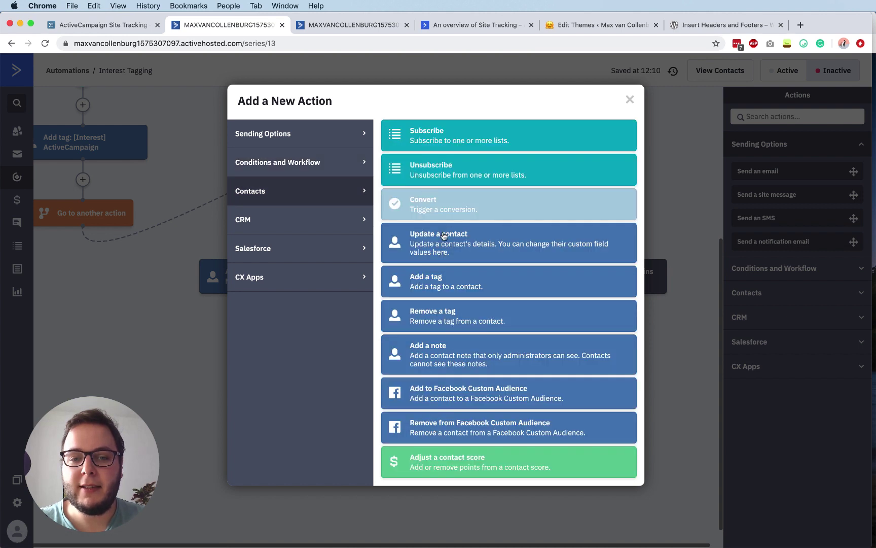
pyautogui.click(448, 292)
pyautogui.click(438, 357)
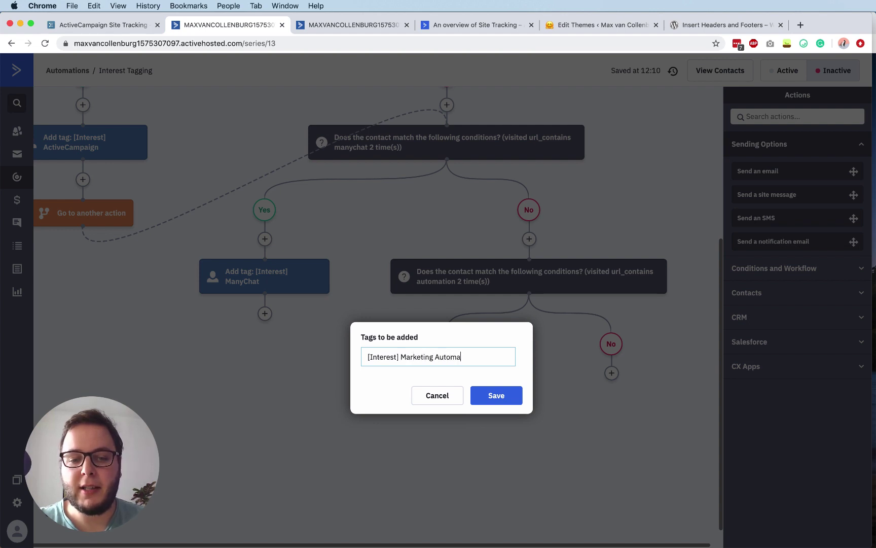
pyautogui.click(491, 393)
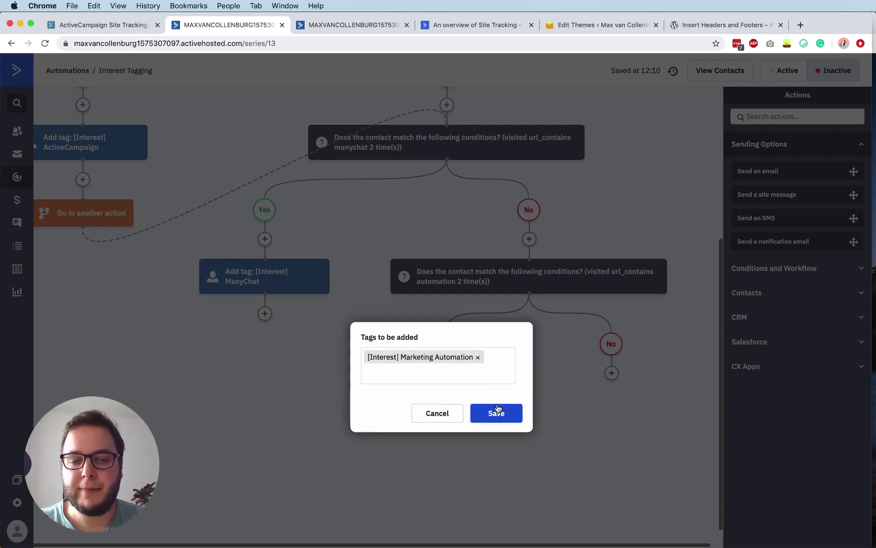
pyautogui.click(497, 409)
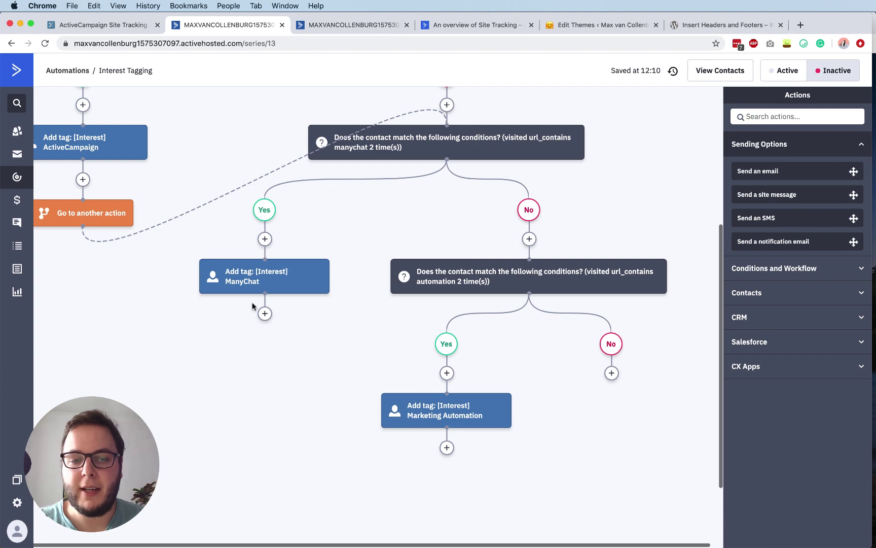
# Add a "Go to" action below the "[Interest] ManyChat" tag and connect it to the URL condition containing "automation"
pyautogui.click(264, 313)
pyautogui.click(336, 174)
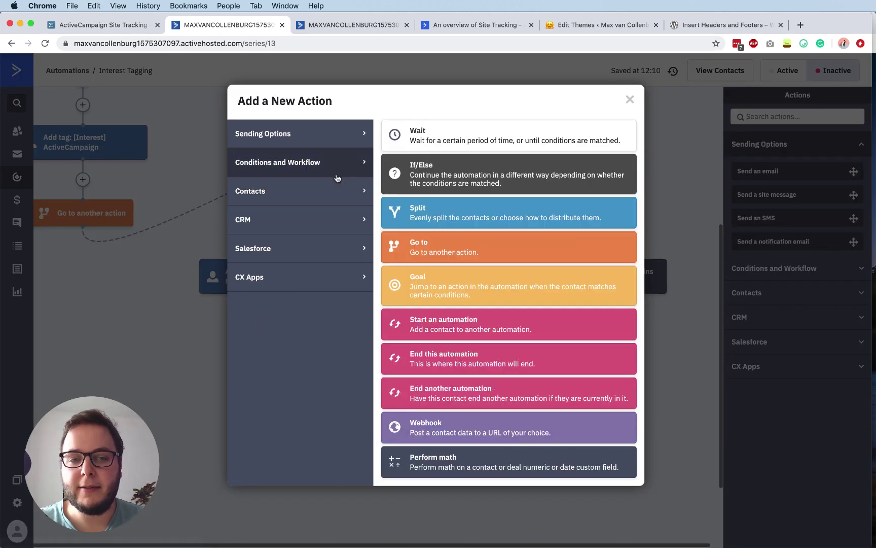
pyautogui.click(470, 265)
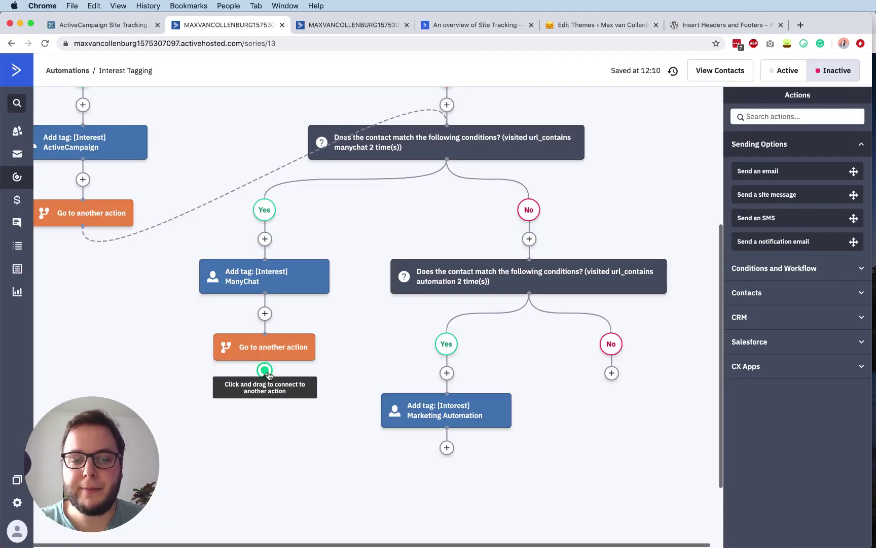
pyautogui.moveTo(265, 370); pyautogui.dragTo(529, 291)
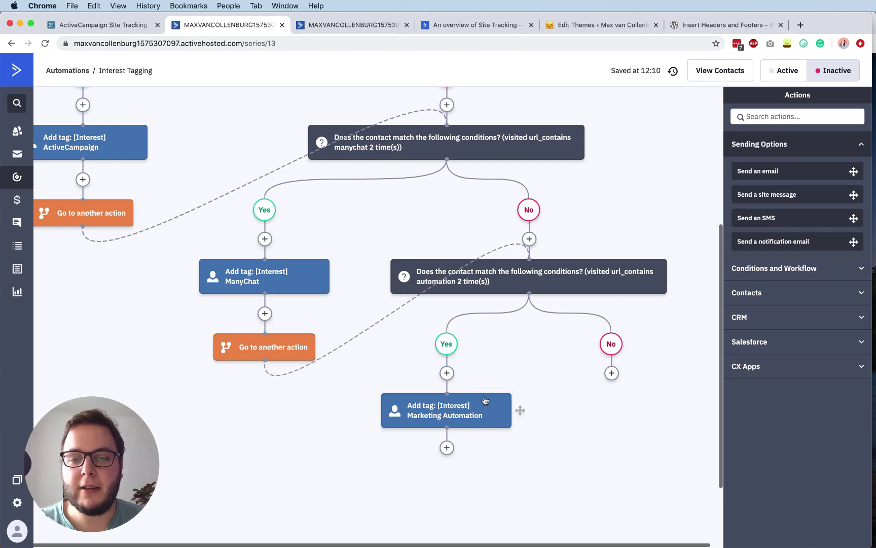
# Add an "End this automation" action on the No branch of the last If/Else condition
pyautogui.scroll(2, 485, 401)
pyautogui.scroll(-5, 321, 323)
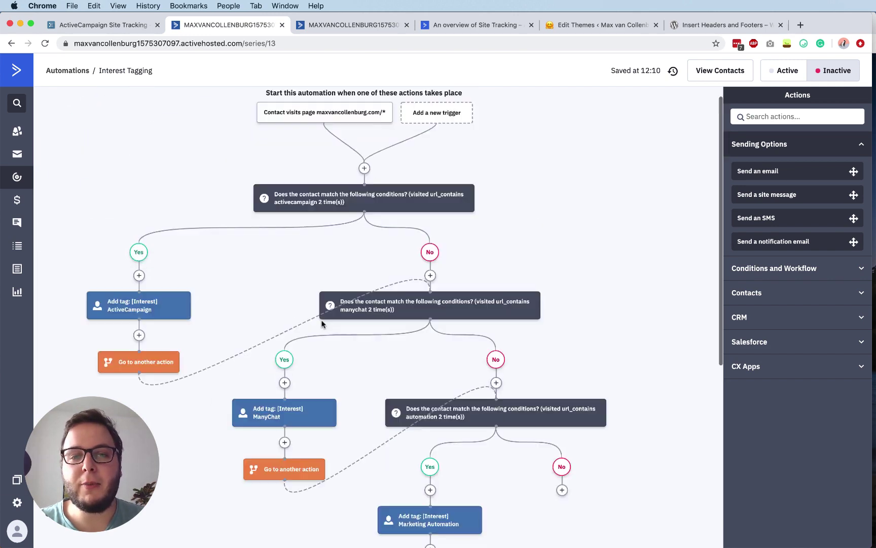
pyautogui.scroll(-3, 539, 358)
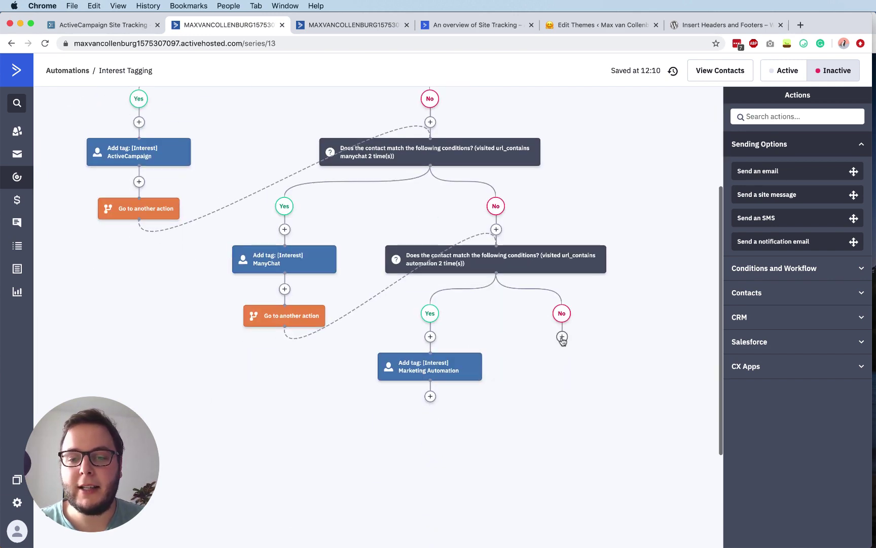
pyautogui.click(562, 336)
pyautogui.click(445, 361)
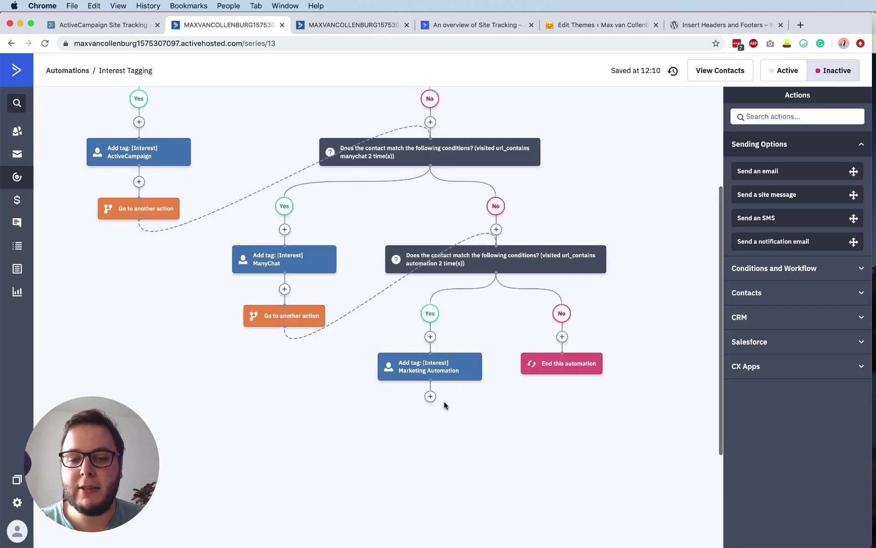
# Add a "Go to" action below the "[Interest] Marketing Automation" tag and connect it to the "End this automation" action
pyautogui.click(431, 396)
pyautogui.click(440, 245)
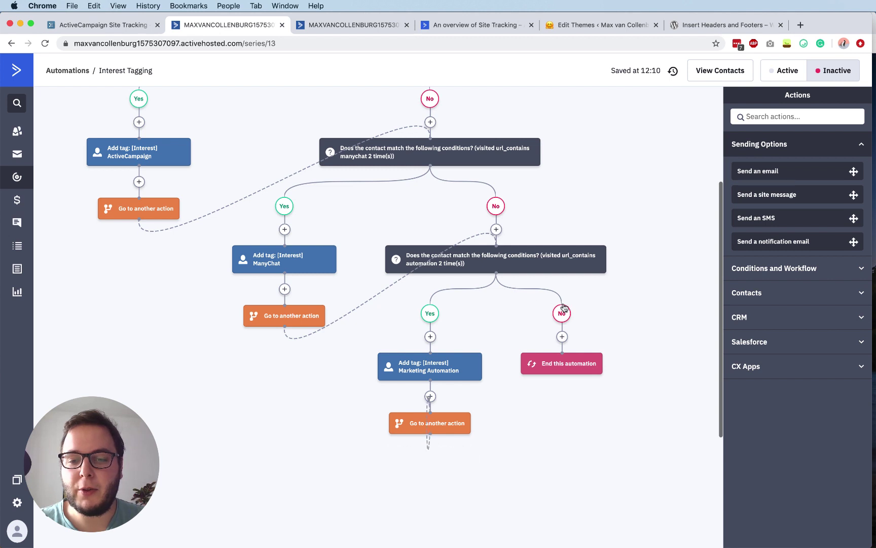
pyautogui.scroll(2, 570, 435)
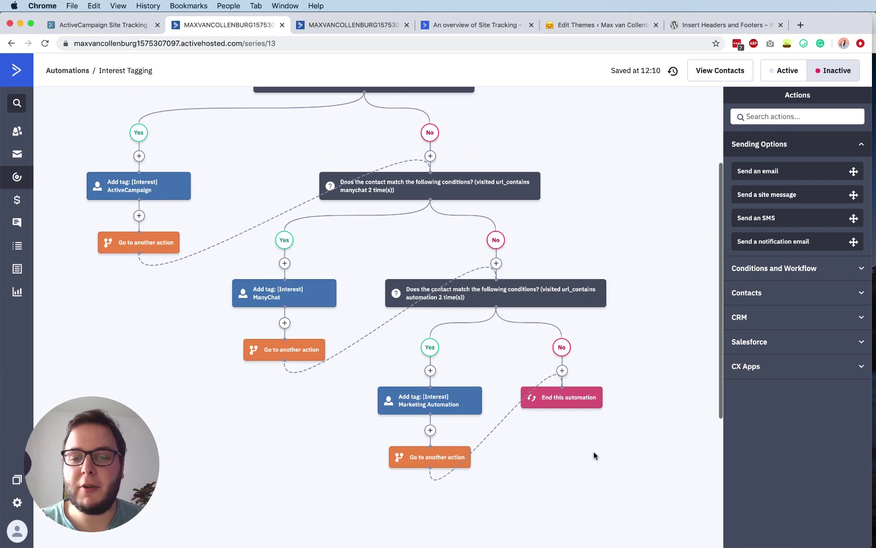
pyautogui.scroll(4, 484, 308)
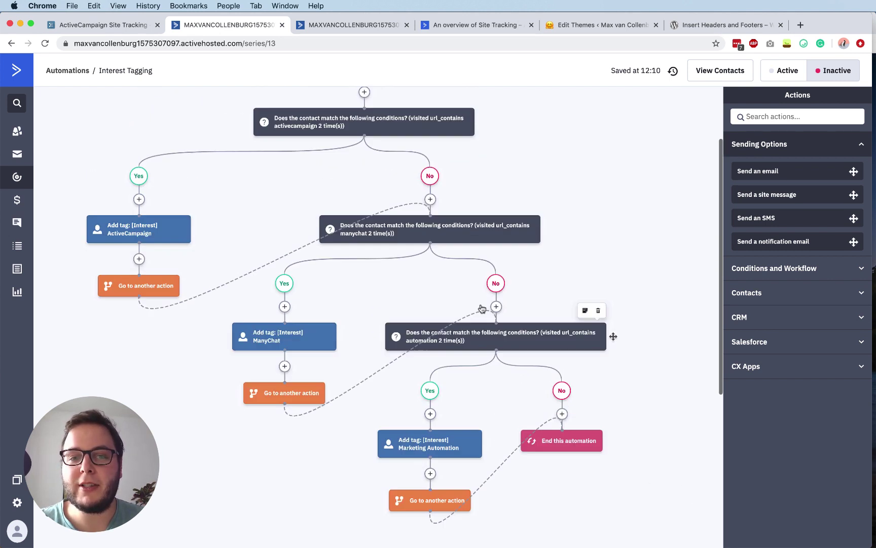
pyautogui.scroll(3, 573, 228)
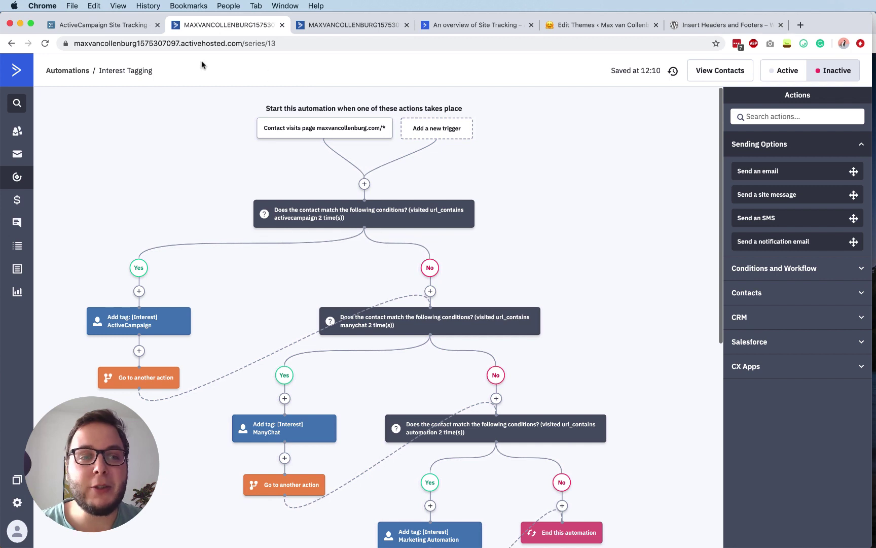
# Switch to the Workflowy outline, highlight the "Abandonment cart" item under the cool possibilities, and return to the ActiveCampaign automation
pyautogui.click(99, 25)
pyautogui.moveTo(264, 318); pyautogui.dragTo(349, 316)
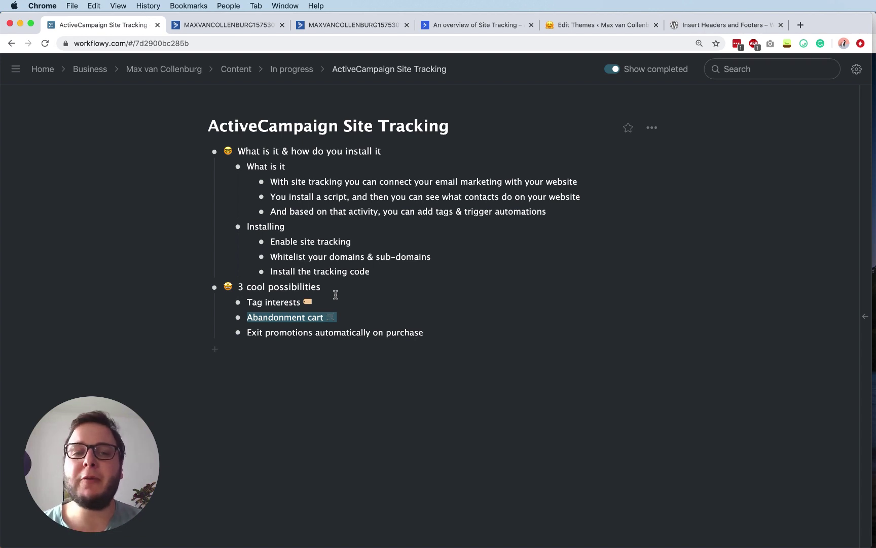
pyautogui.click(217, 25)
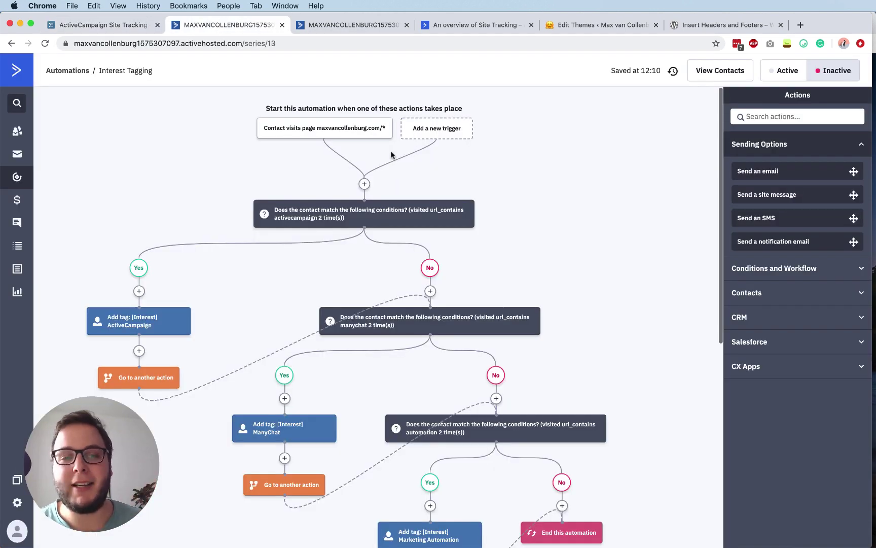
# Create a new automation from the automations overview using the "Start from Scratch" recipe
pyautogui.click(17, 179)
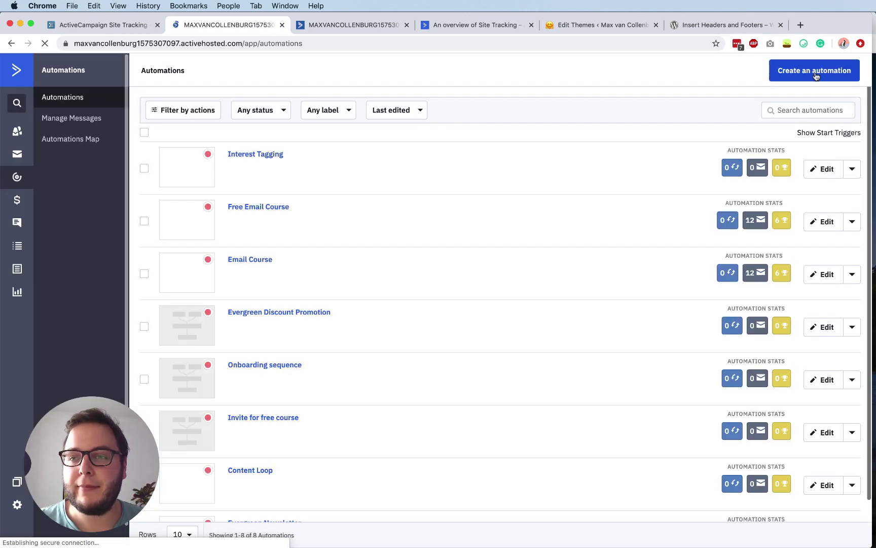
pyautogui.click(815, 75)
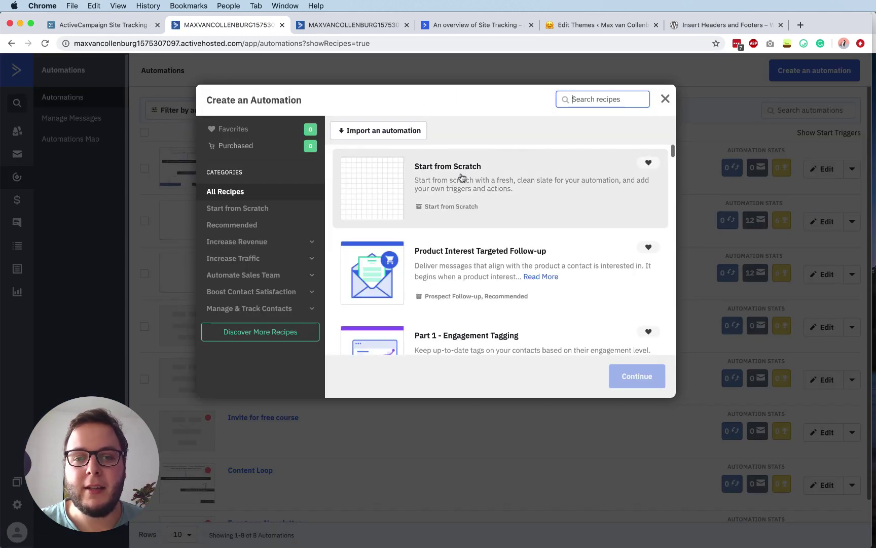
pyautogui.click(461, 177)
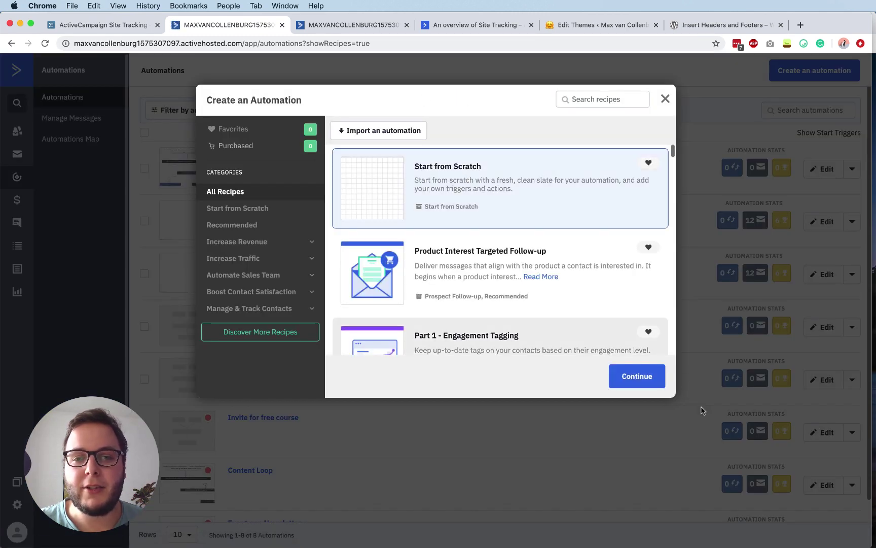
pyautogui.click(637, 379)
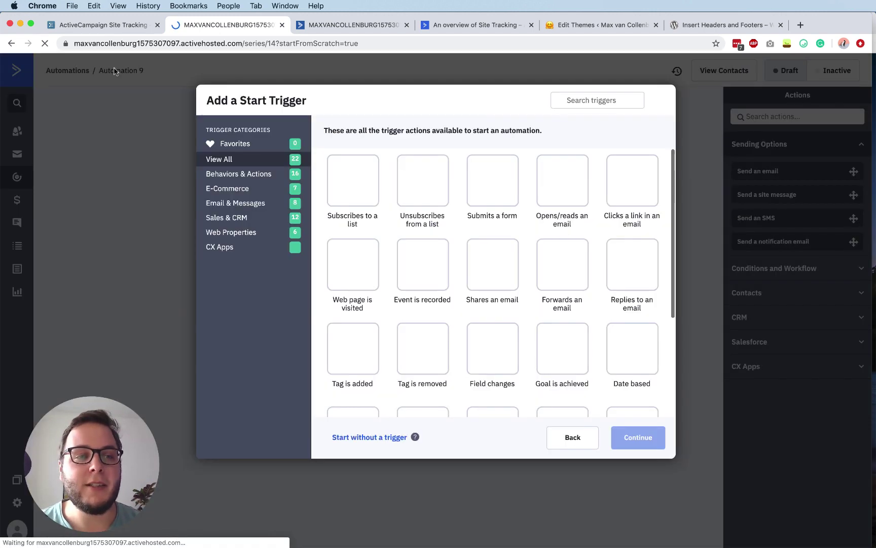
# Name the new automation "Abandonment Cart: Funnels That Convert" and save the name
pyautogui.click(122, 70)
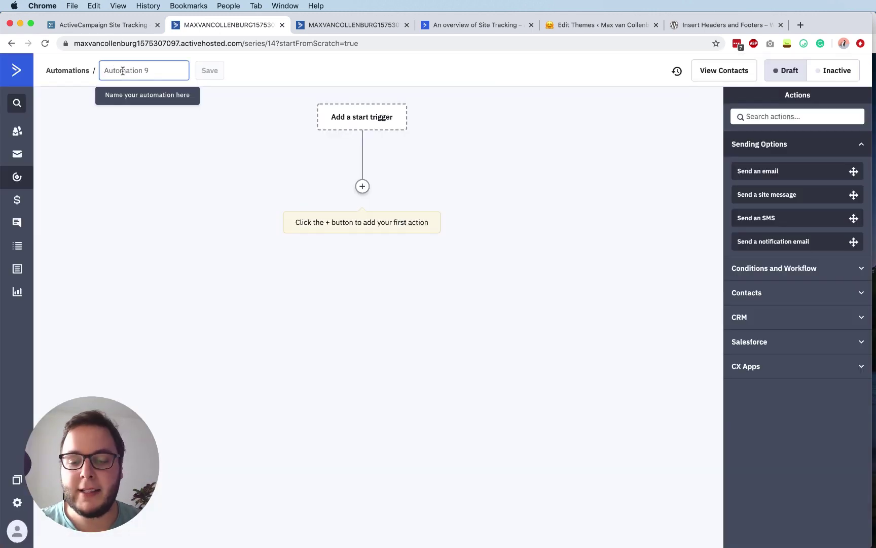
pyautogui.write('Aband')
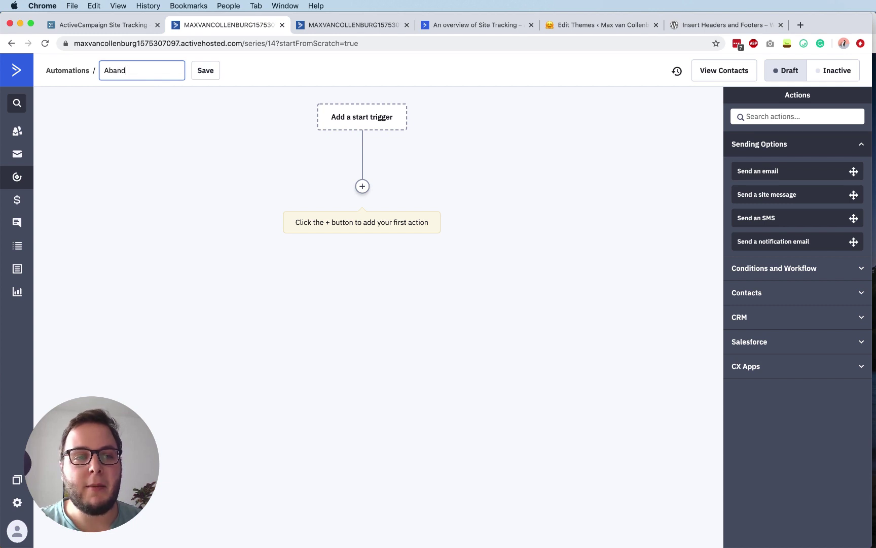
pyautogui.write('onment Cart')
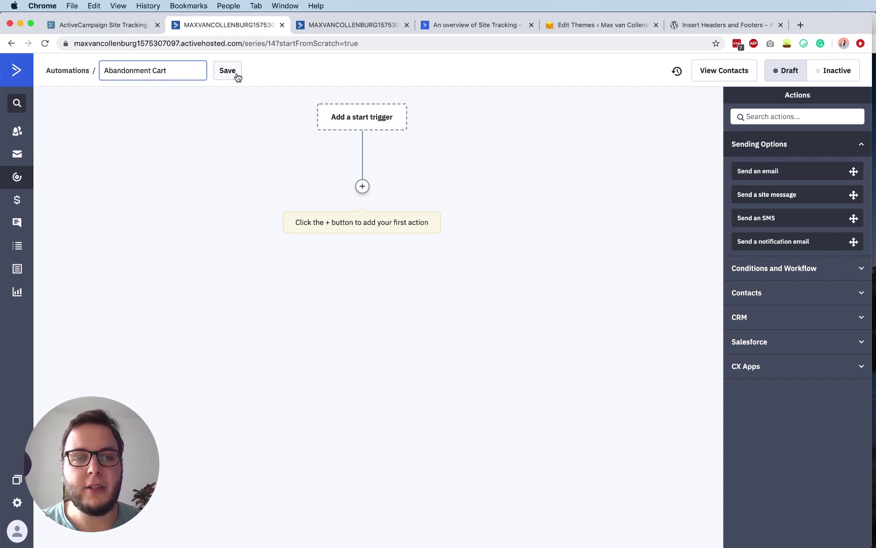
pyautogui.write(': F')
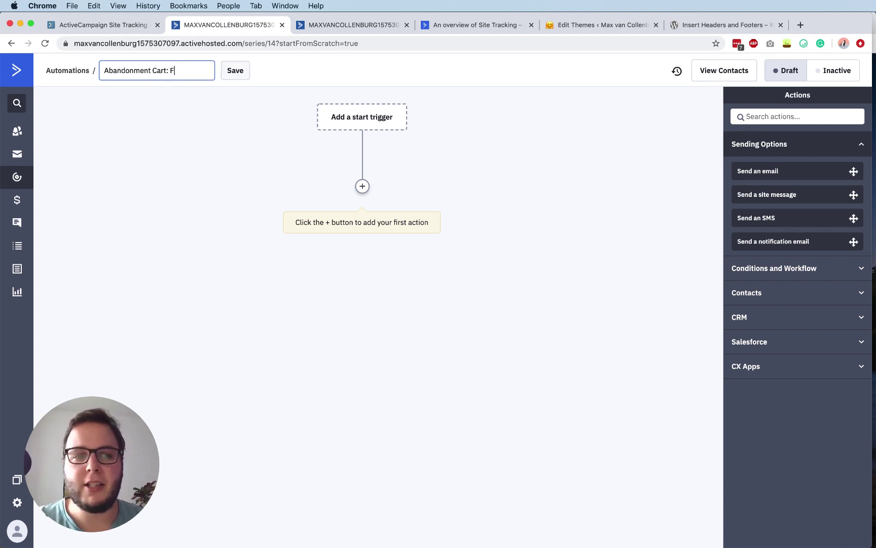
pyautogui.write('unnels Conver')
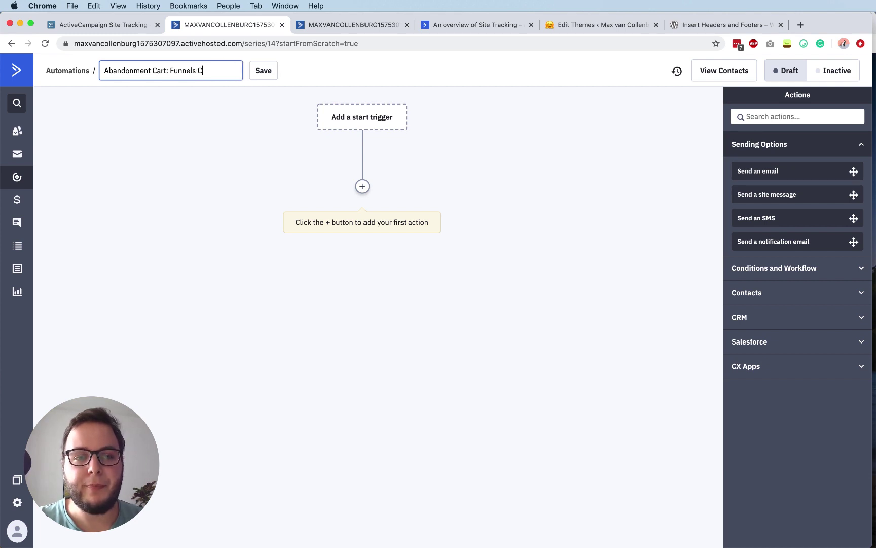
pyautogui.press('BackSpace')
pyautogui.press('BackSpace')
pyautogui.press('BackSpace')
pyautogui.press('BackSpace')
pyautogui.press('BackSpace')
pyautogui.press('BackSpace')
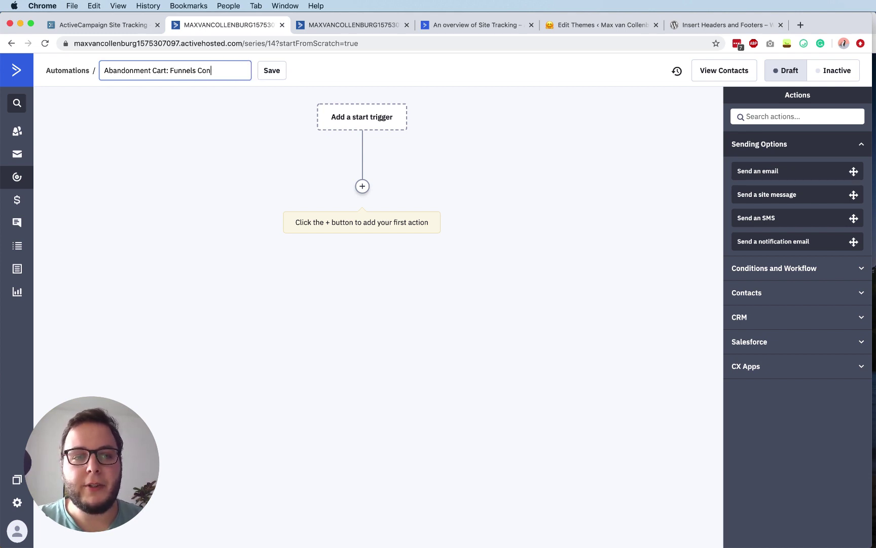
pyautogui.write('That Convert')
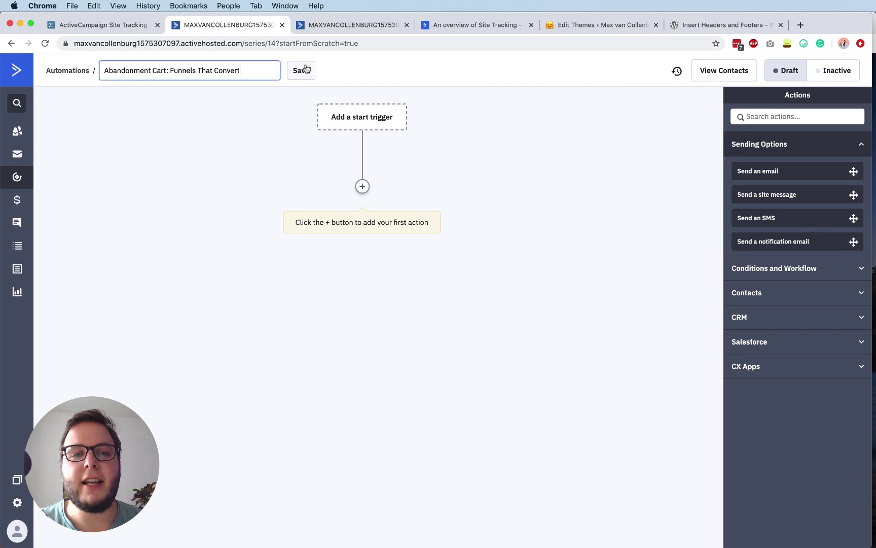
pyautogui.click(299, 70)
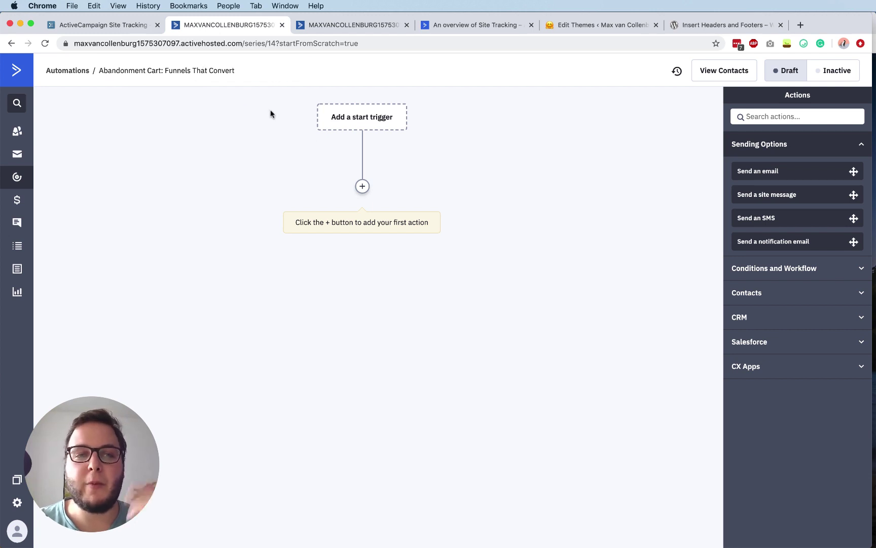
# Set up a "Web page is visited" start trigger for the URL path checkout/funnels-that-convert* and have it run multiple times
pyautogui.click(345, 115)
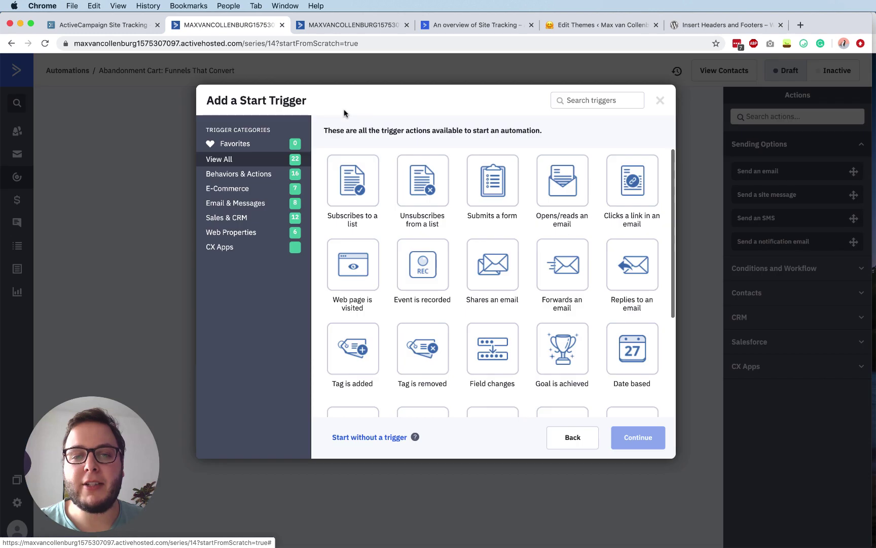
pyautogui.click(352, 274)
pyautogui.click(638, 438)
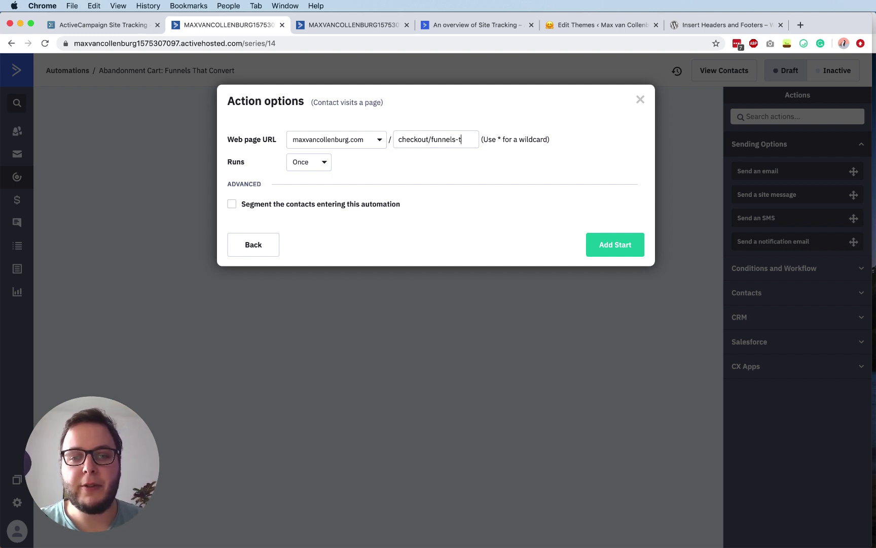
pyautogui.write('onve')
pyautogui.press('BackSpace')
pyautogui.press('BackSpace')
pyautogui.write('-convert*')
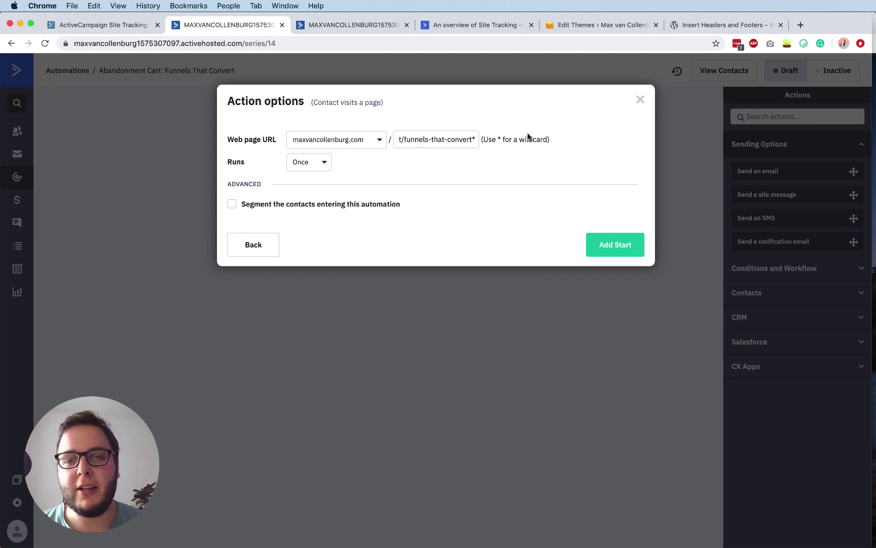
pyautogui.click(466, 110)
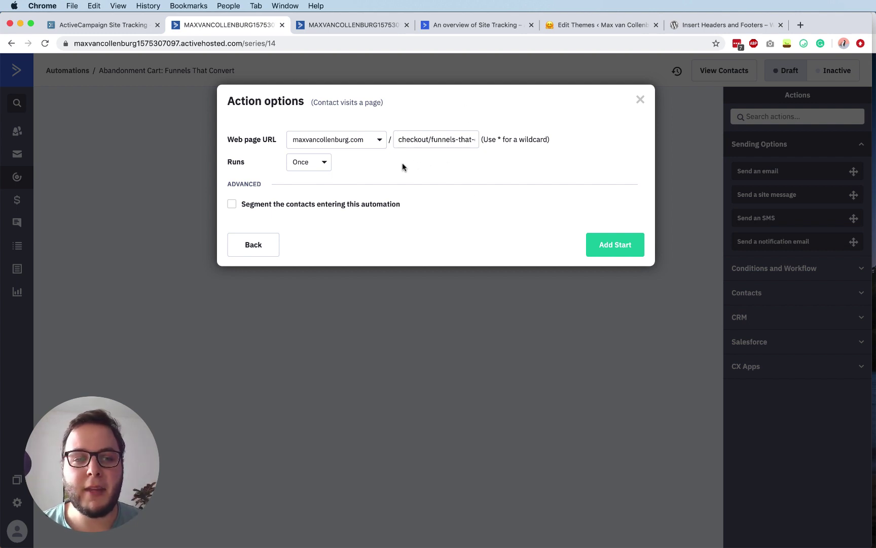
pyautogui.click(303, 163)
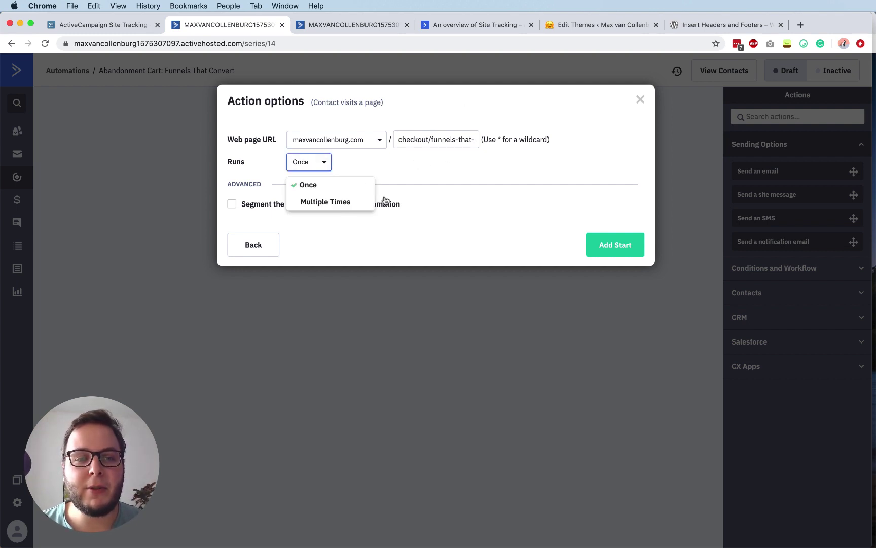
pyautogui.click(309, 203)
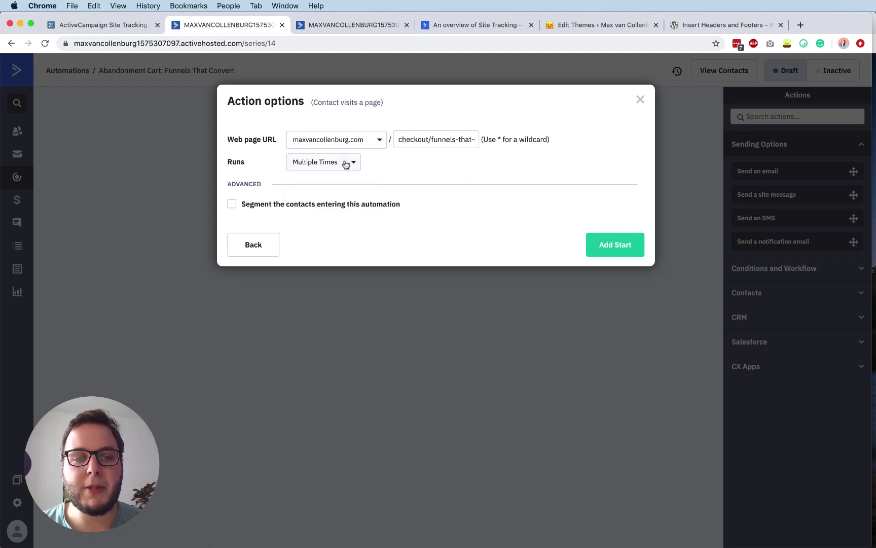
# Segment the contacts entering the automation with the condition "Currently in automation" set to "Abandonment Cart: Funnels That Convert"
pyautogui.click(232, 205)
pyautogui.click(265, 226)
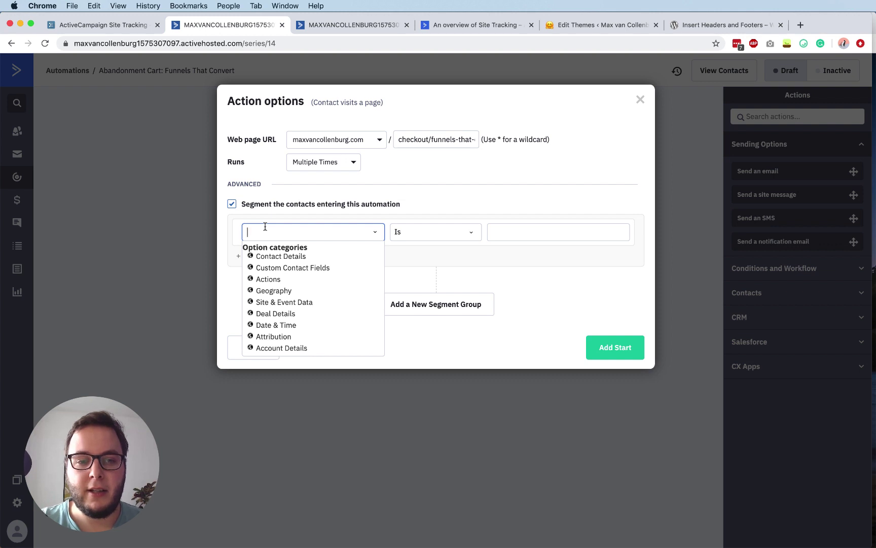
pyautogui.write('cutomatio')
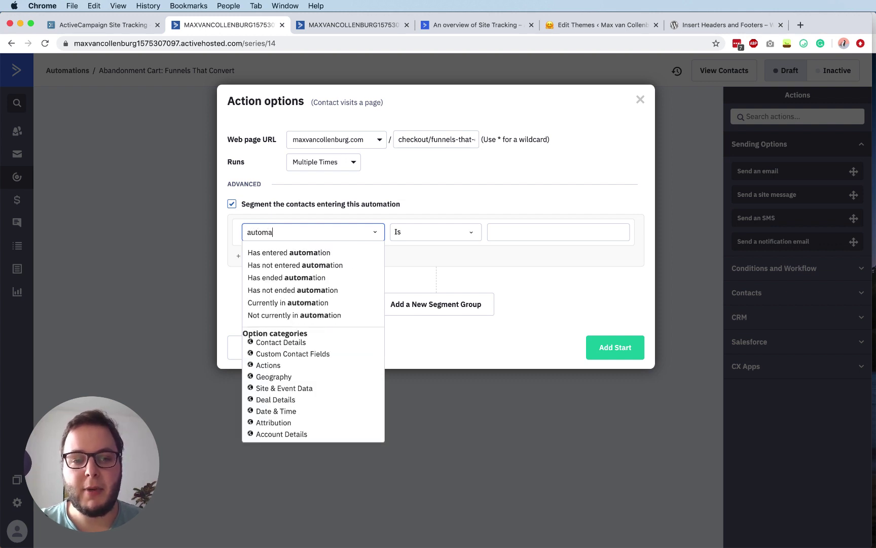
pyautogui.click(282, 305)
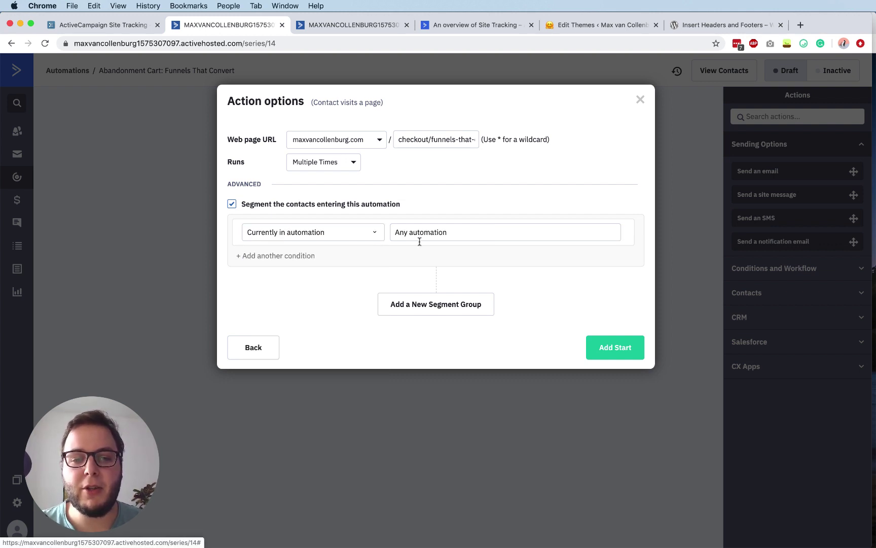
pyautogui.click(469, 229)
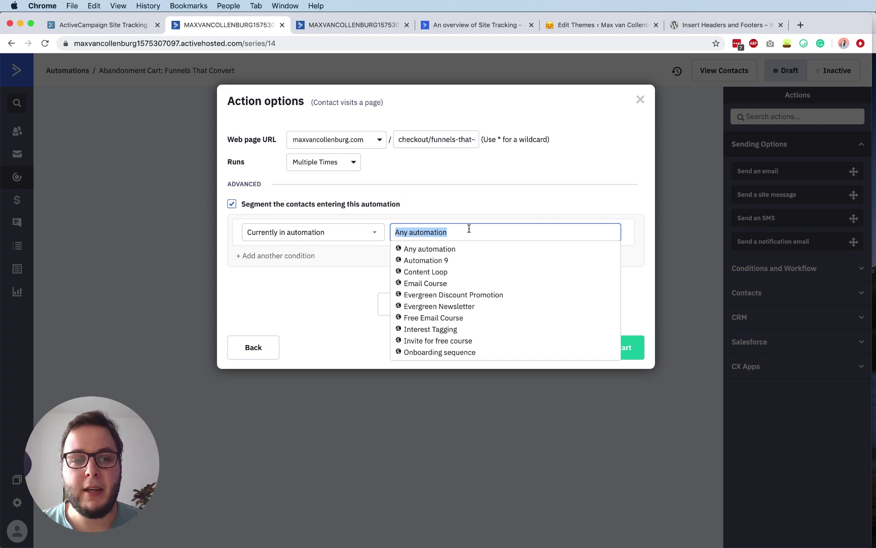
pyautogui.write('abandon')
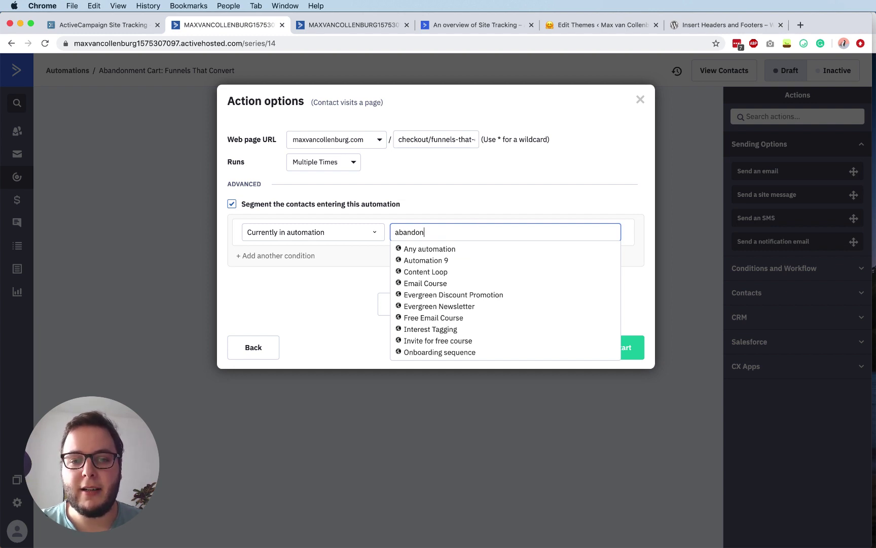
pyautogui.click(456, 253)
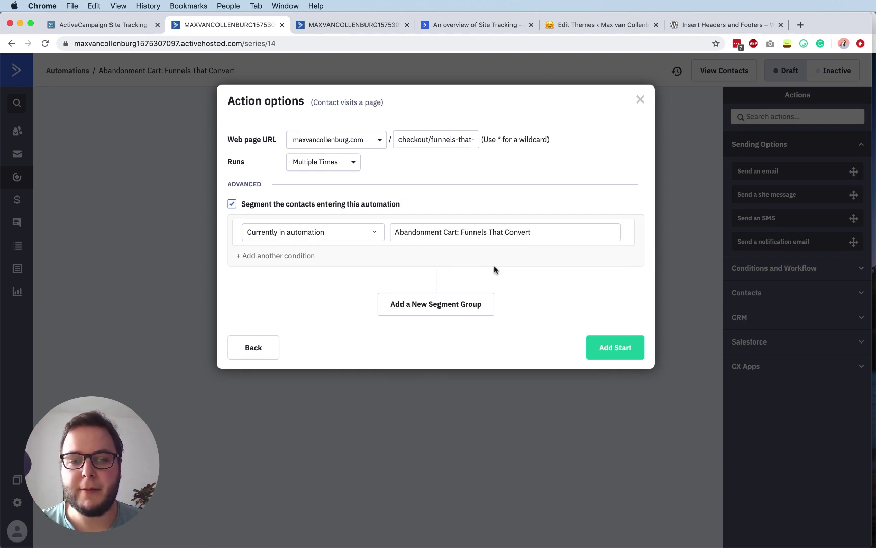
# Change the segment condition to "Not currently in automation" for "Abandonment Cart: Funnels That Convert" and add the start trigger without adding a first action
pyautogui.click(347, 233)
pyautogui.write('current not')
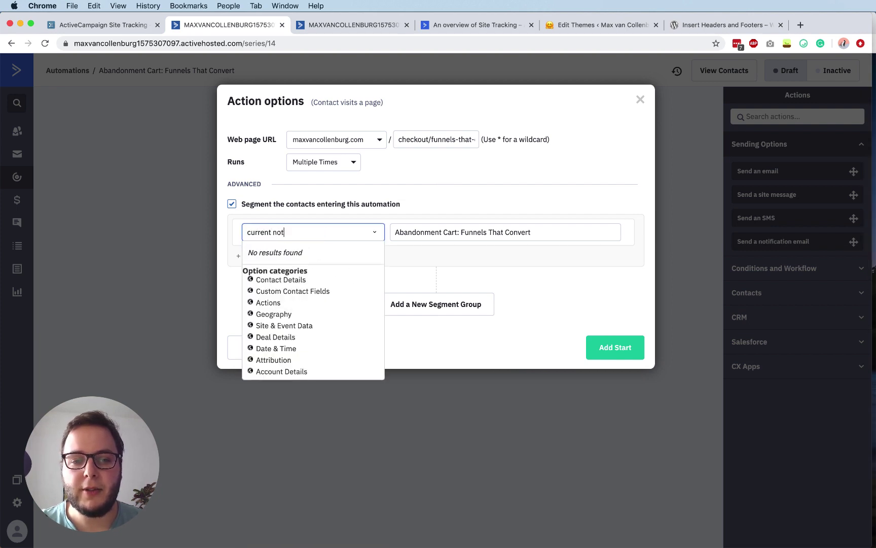
pyautogui.press('super+a')
pyautogui.write('automatio')
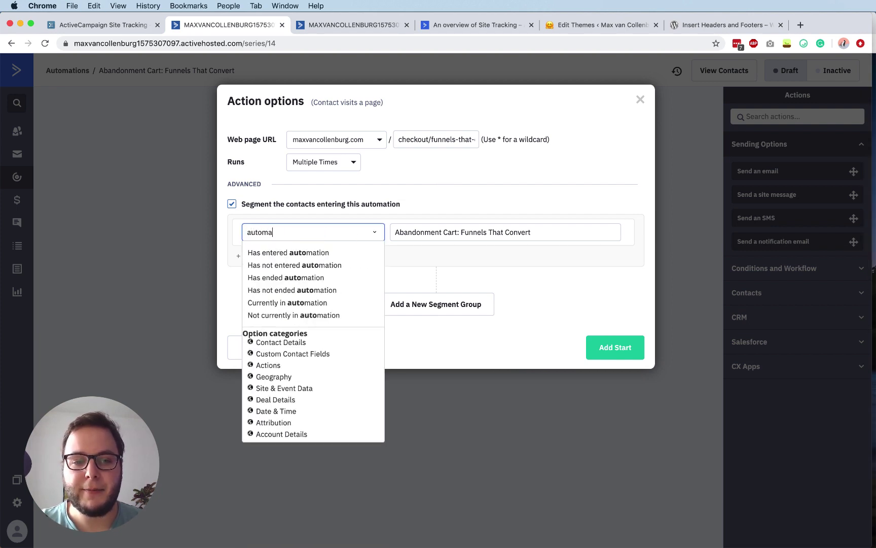
pyautogui.click(293, 314)
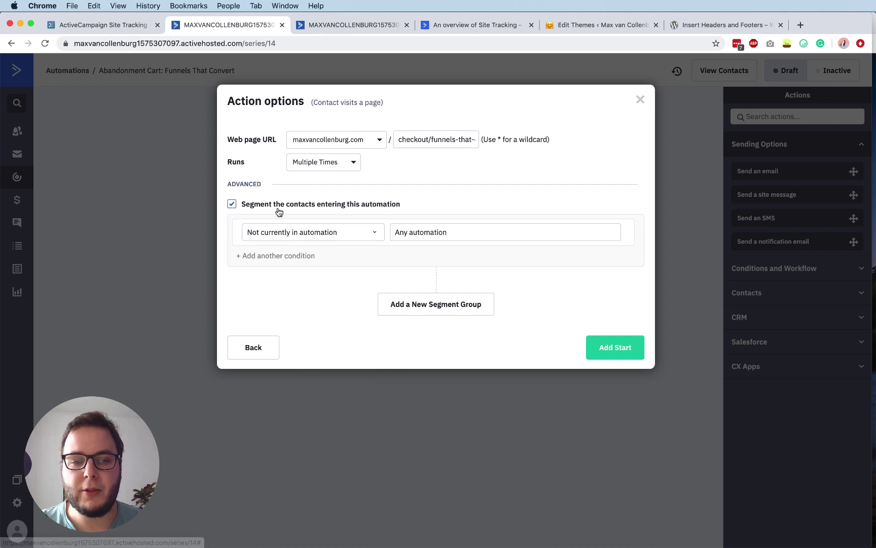
pyautogui.click(439, 234)
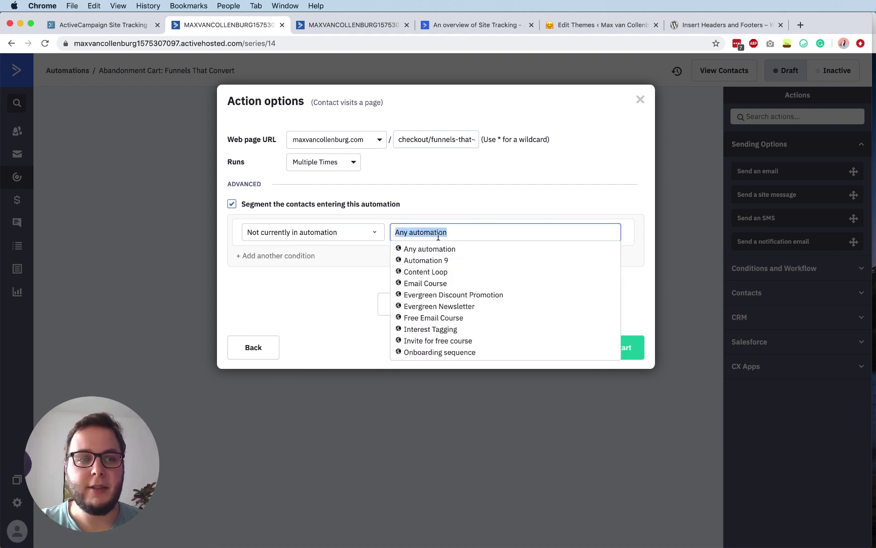
pyautogui.write('abandonment')
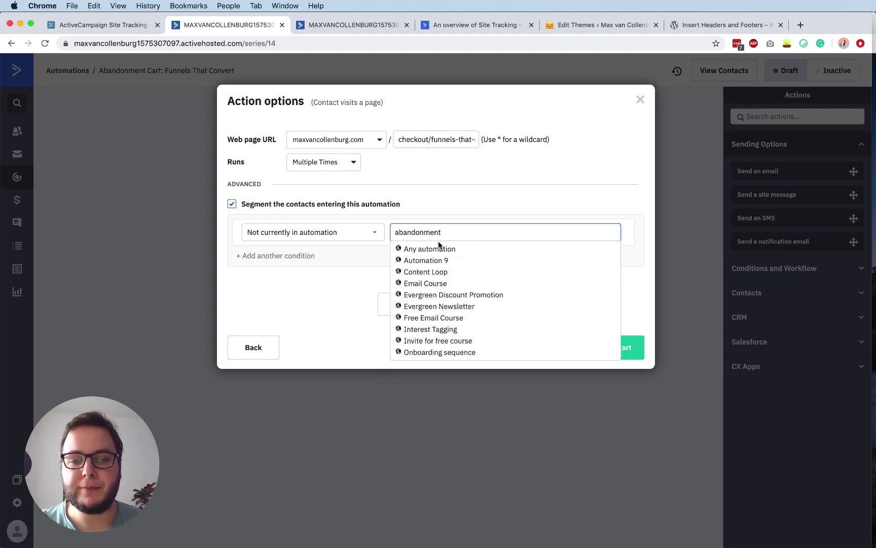
pyautogui.click(446, 252)
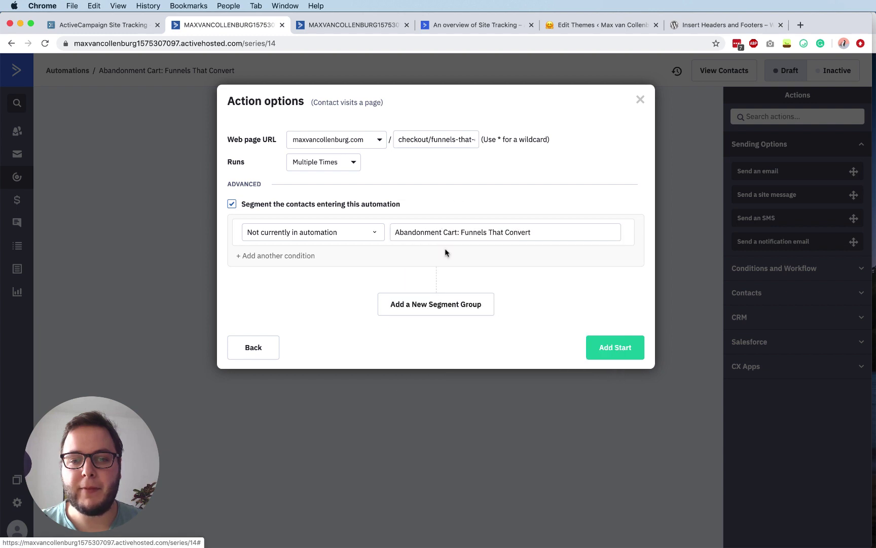
pyautogui.click(629, 352)
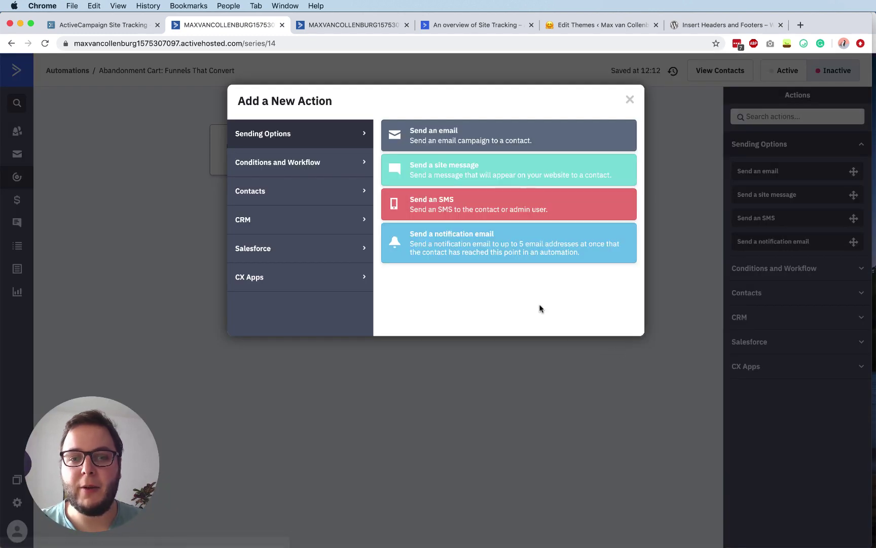
pyautogui.click(546, 376)
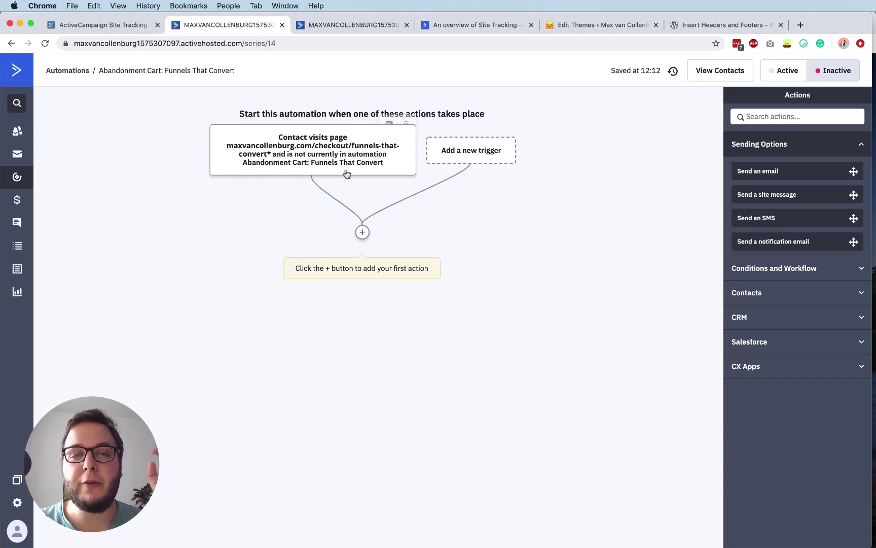
pyautogui.moveTo(334, 154)
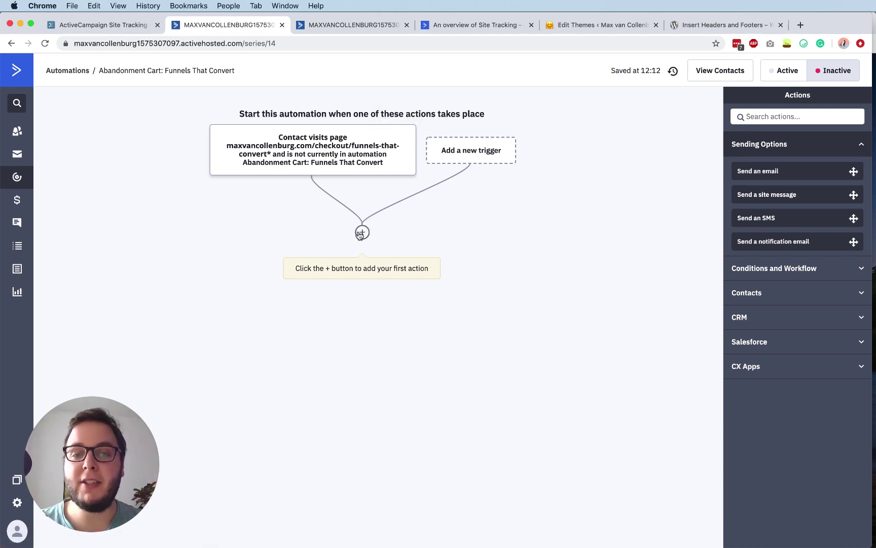
# Add a Wait action of 30 minutes as the automation's first action
pyautogui.click(361, 233)
pyautogui.click(338, 161)
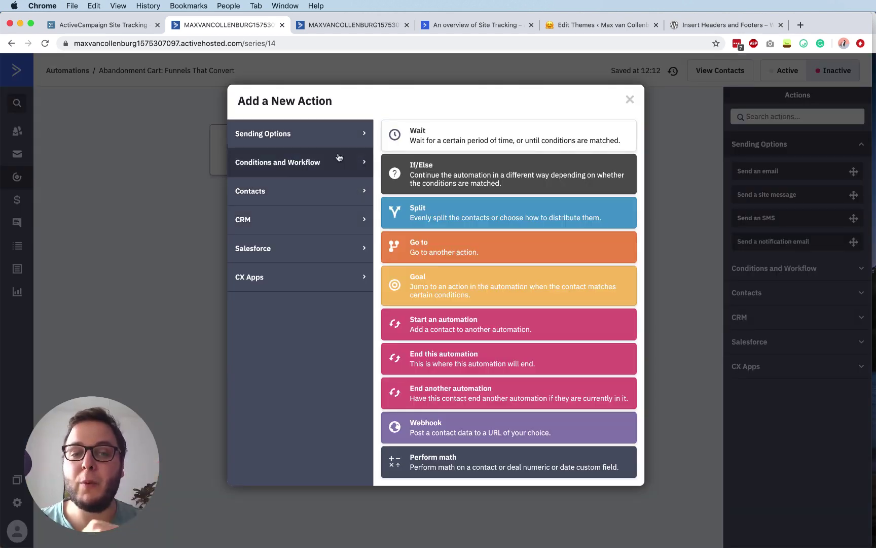
pyautogui.click(436, 142)
pyautogui.click(330, 228)
pyautogui.click(352, 234)
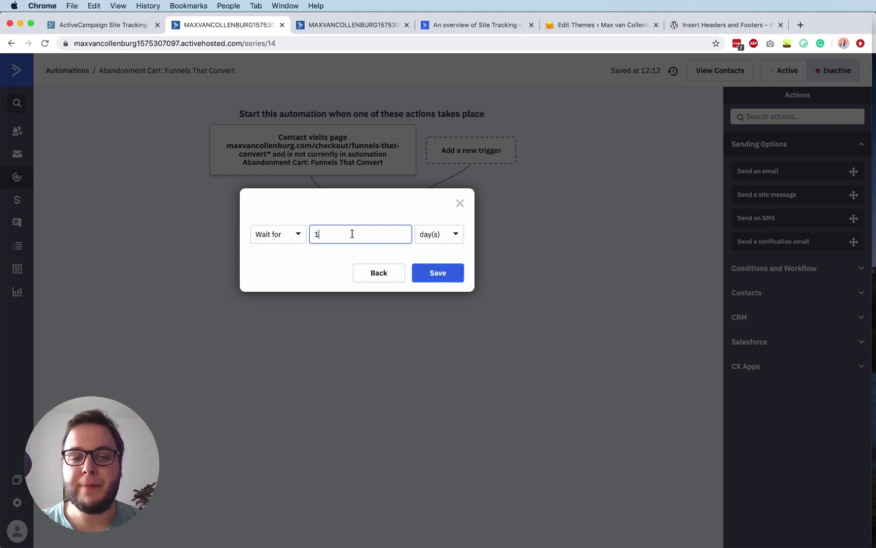
pyautogui.write('30')
pyautogui.click(439, 234)
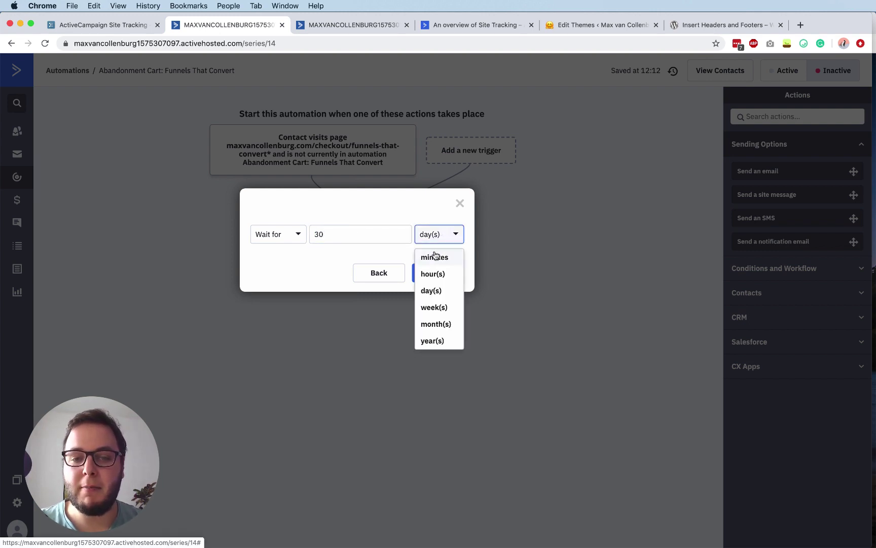
pyautogui.click(433, 257)
pyautogui.click(433, 271)
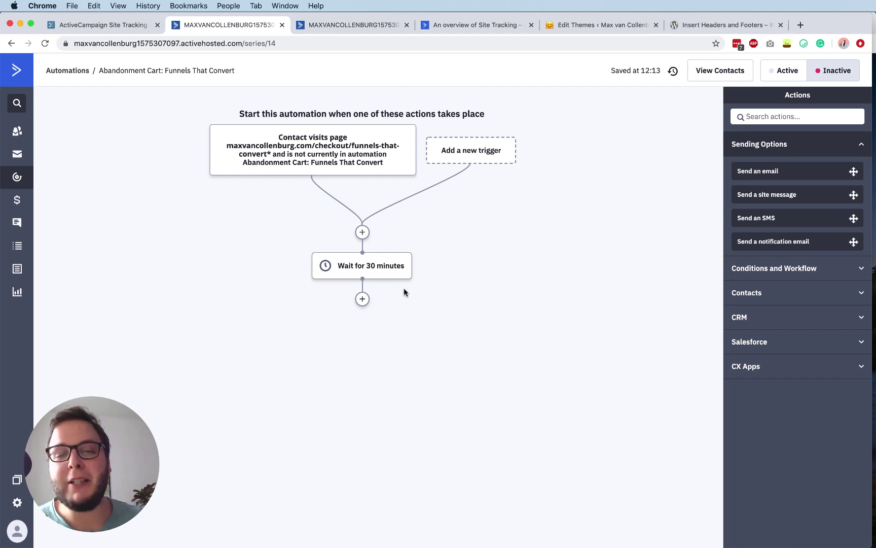
# Add an If/Else action after the 30-minute wait with a "Has visited" condition matching "URL (Contains)"
pyautogui.click(361, 301)
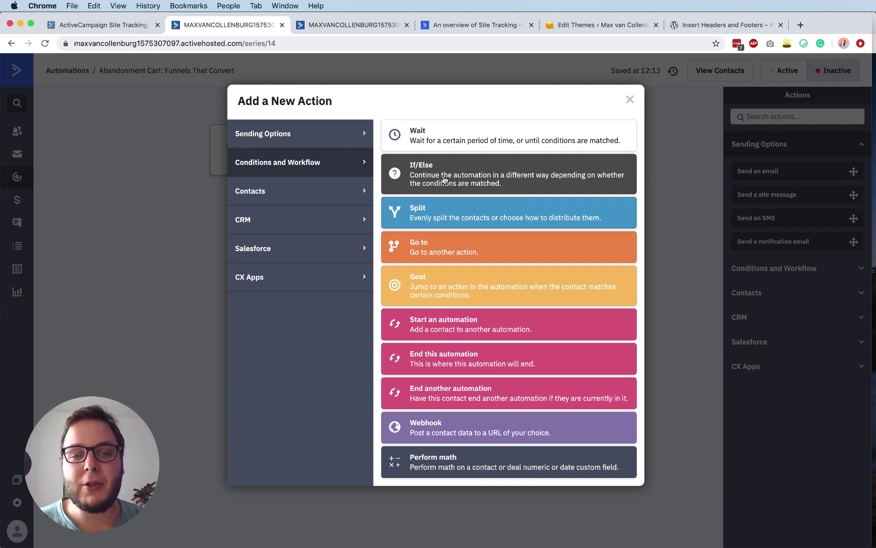
pyautogui.click(457, 203)
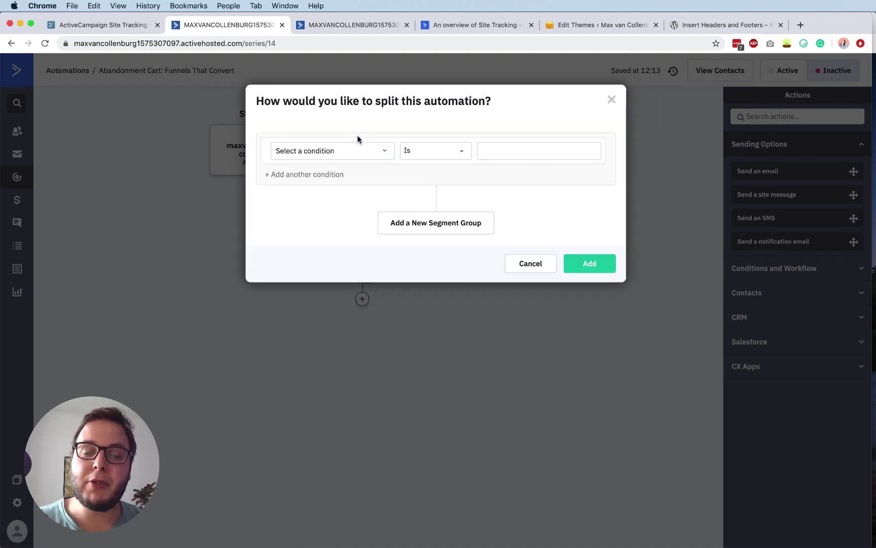
pyautogui.click(332, 152)
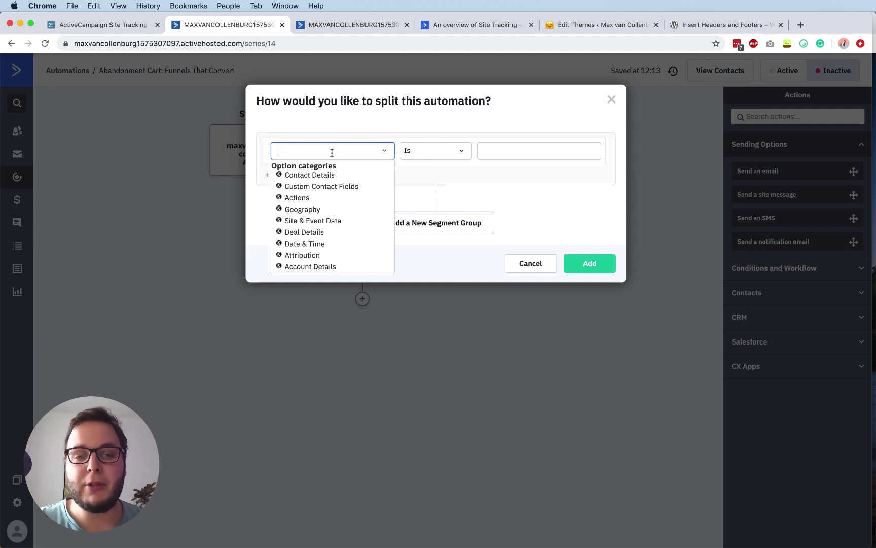
pyautogui.write('has visi')
pyautogui.press('Return')
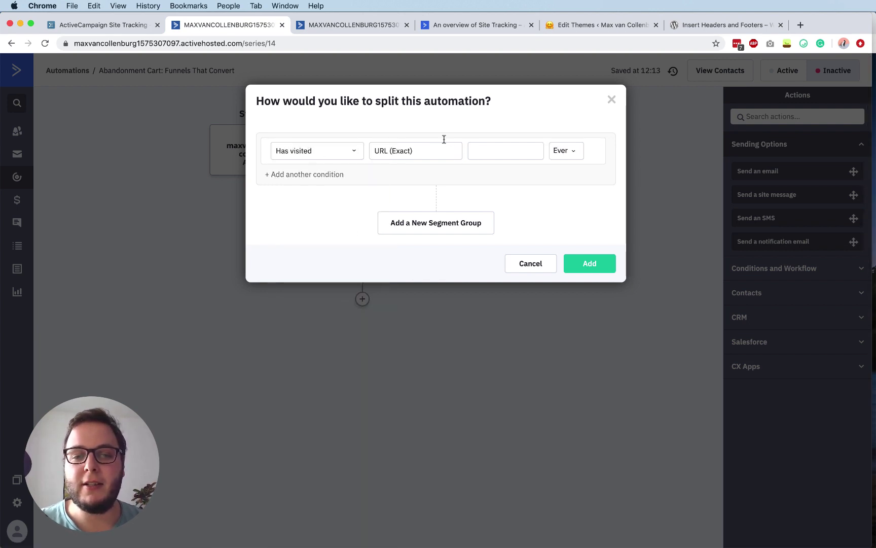
pyautogui.click(440, 150)
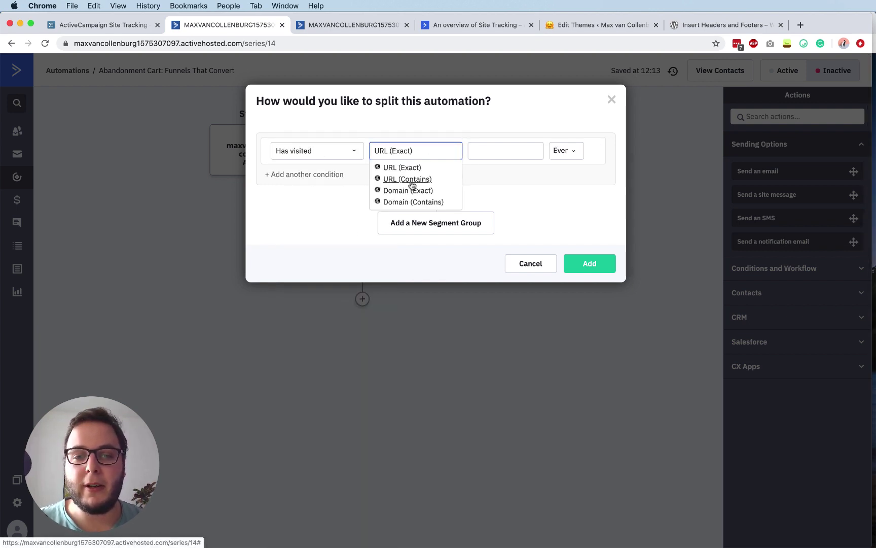
pyautogui.click(411, 180)
# Set the visited URL text to confirmed/funnels-that-convert and keep the frequency at "Ever"
pyautogui.click(478, 151)
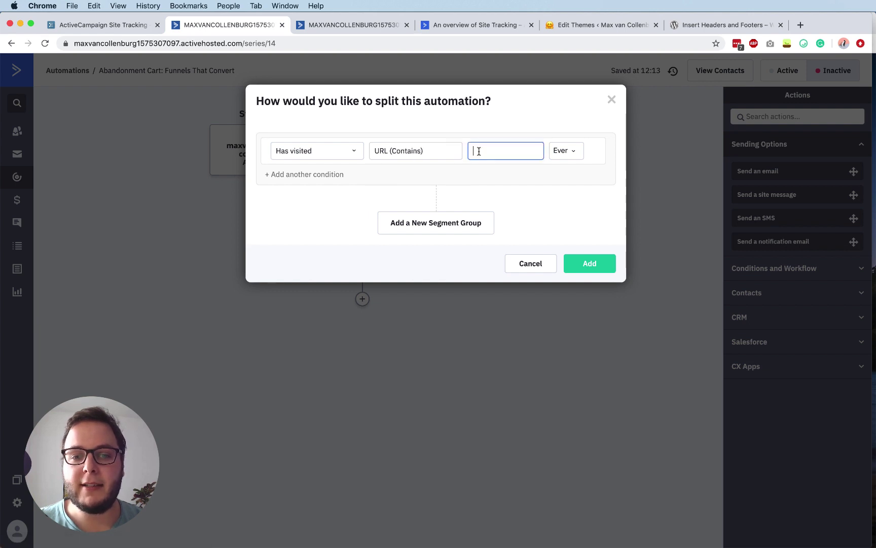
pyautogui.write('succ')
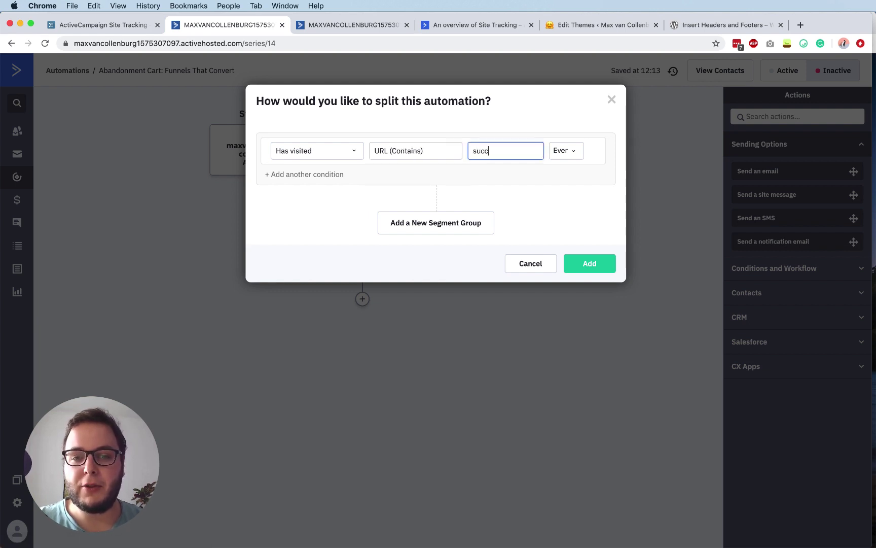
pyautogui.write('ess/')
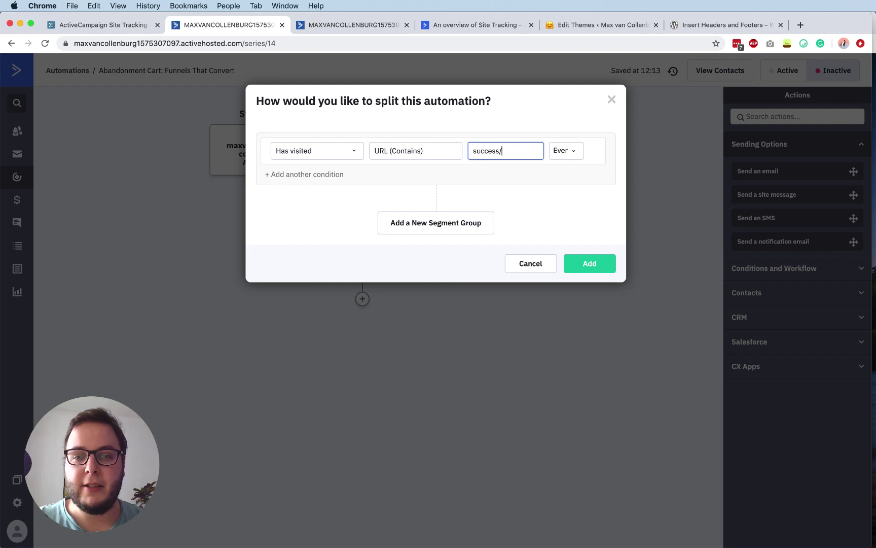
pyautogui.press('super+a')
pyautogui.write('confirmed/')
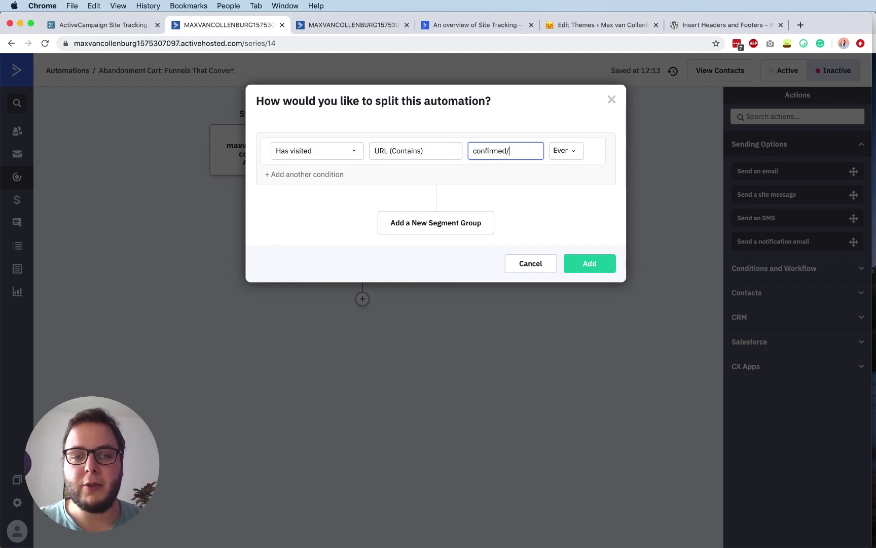
pyautogui.write('funnels-that')
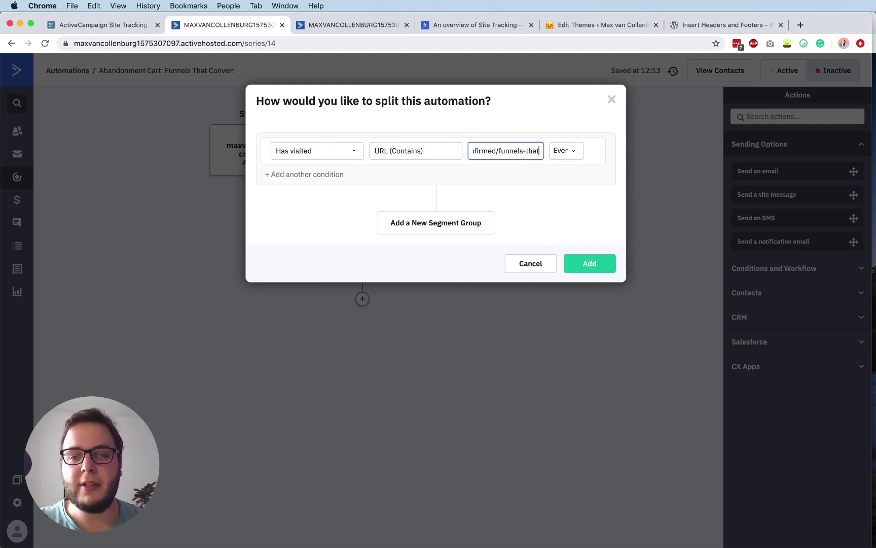
pyautogui.write('-convert')
pyautogui.click(566, 155)
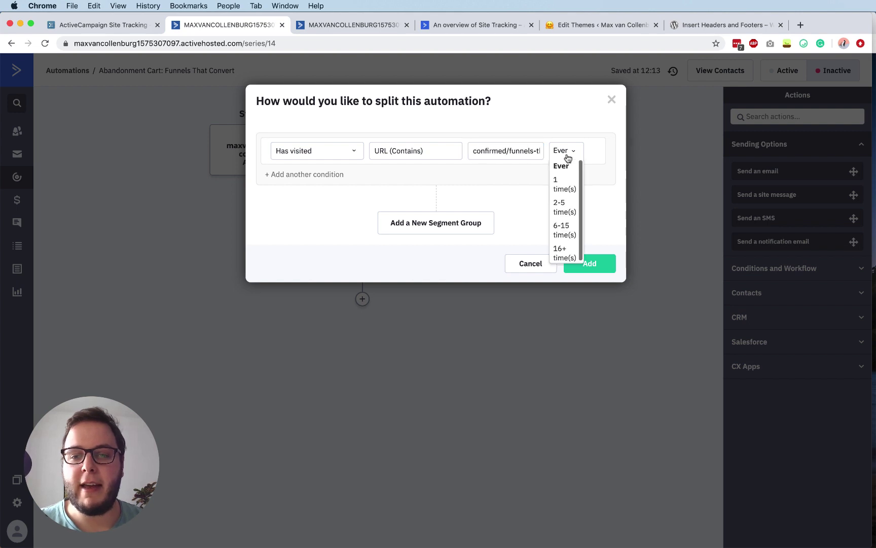
pyautogui.click(549, 113)
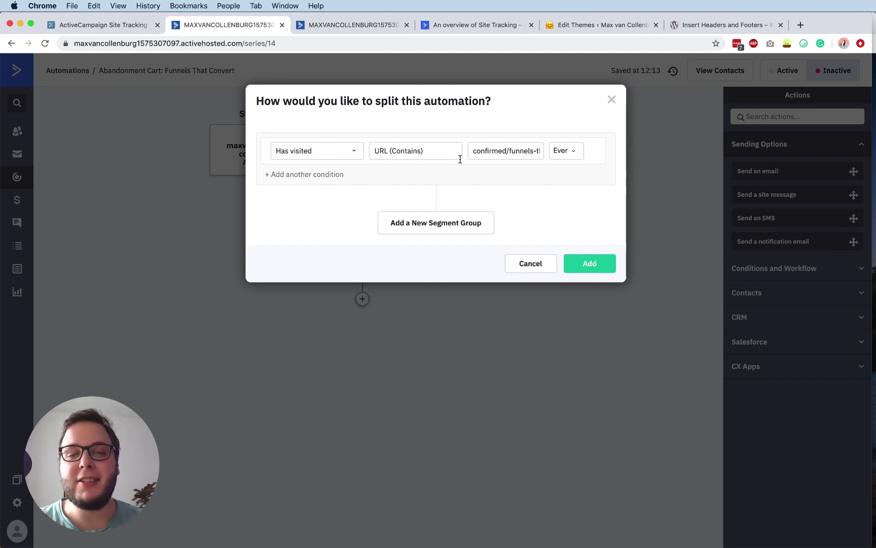
# Add an "Or" condition that the tag "[Sales] Purchased: funnels that convert" exists, and add the If/Else split to the automation
pyautogui.click(312, 175)
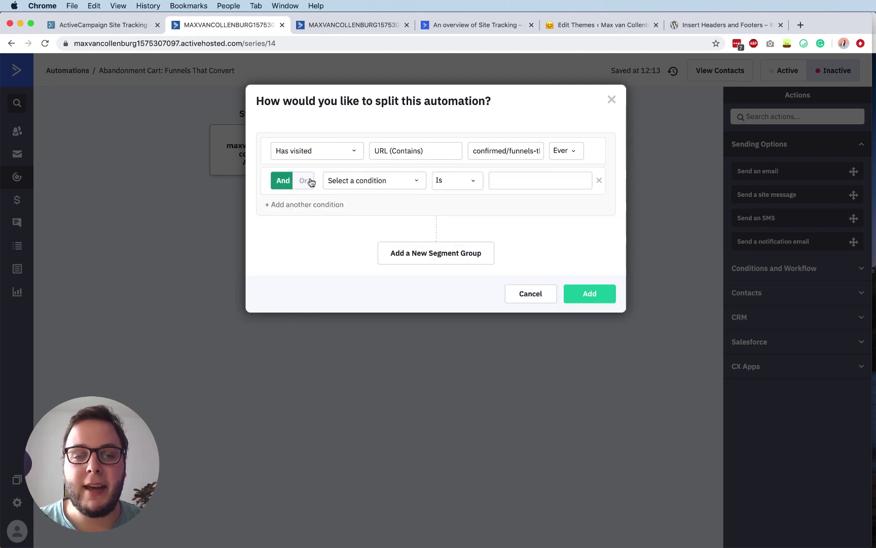
pyautogui.click(305, 180)
pyautogui.click(335, 181)
pyautogui.write('tag')
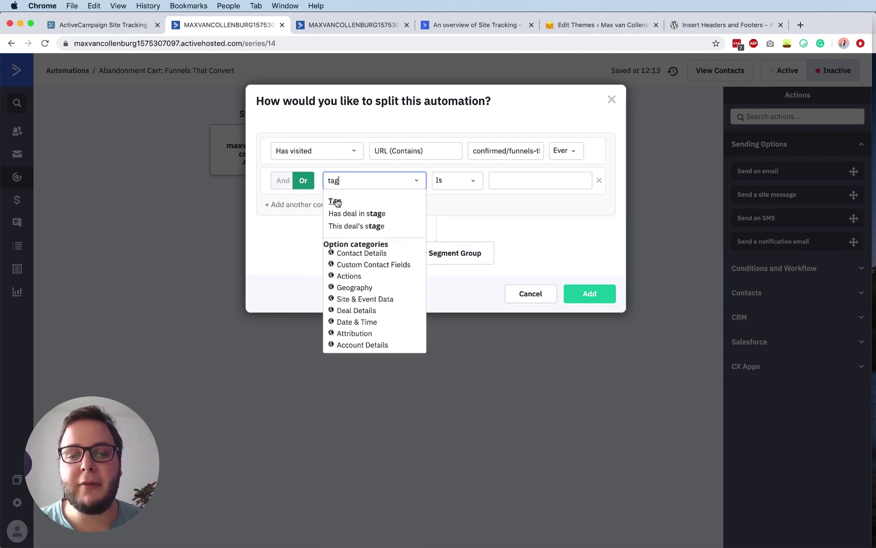
pyautogui.click(335, 201)
pyautogui.click(529, 181)
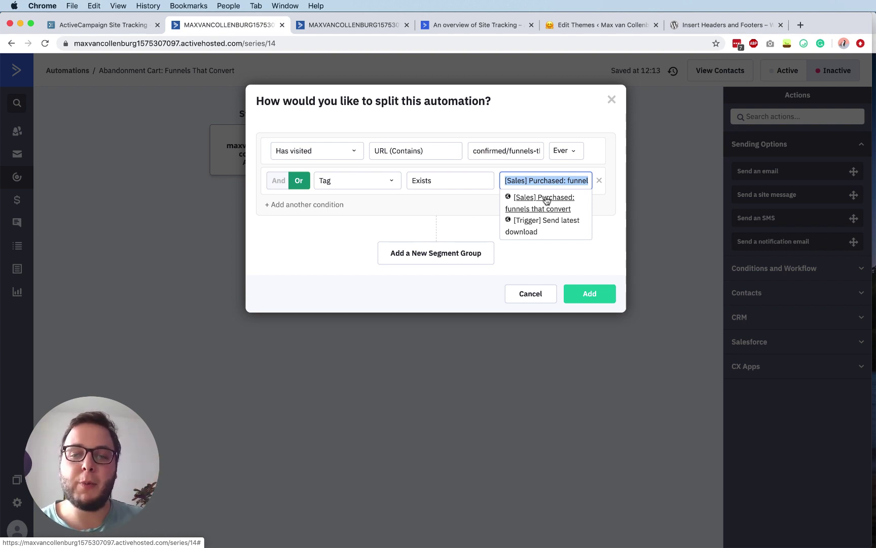
pyautogui.click(546, 201)
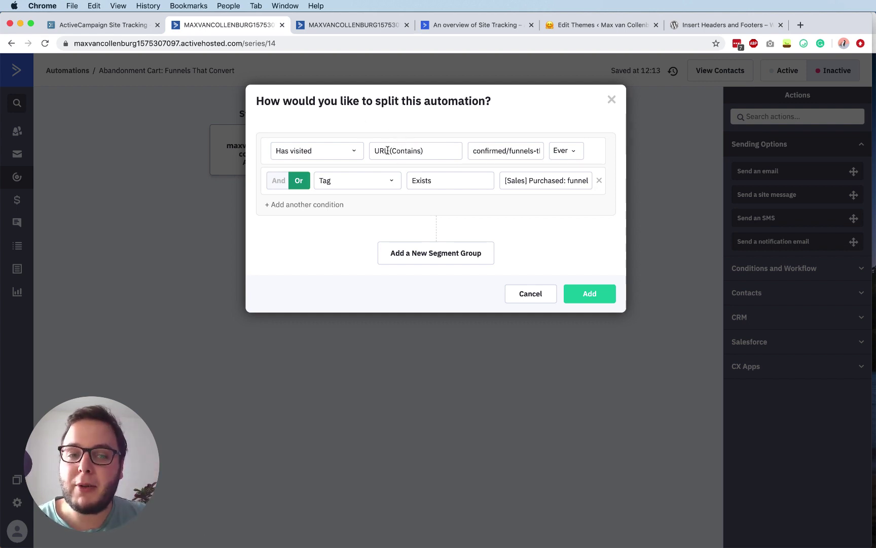
pyautogui.click(593, 294)
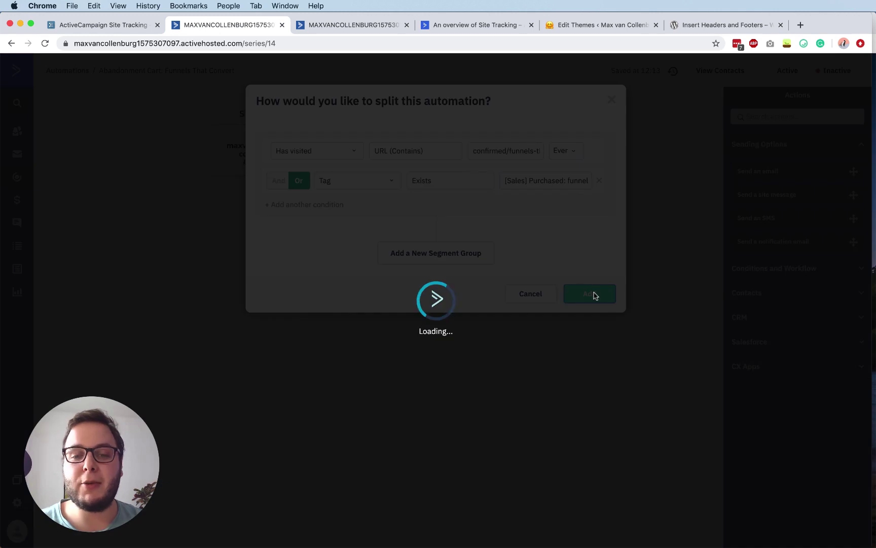
# Add an "End this automation" action to the Yes branch of the If/Else split
pyautogui.scroll(-1, 376, 382)
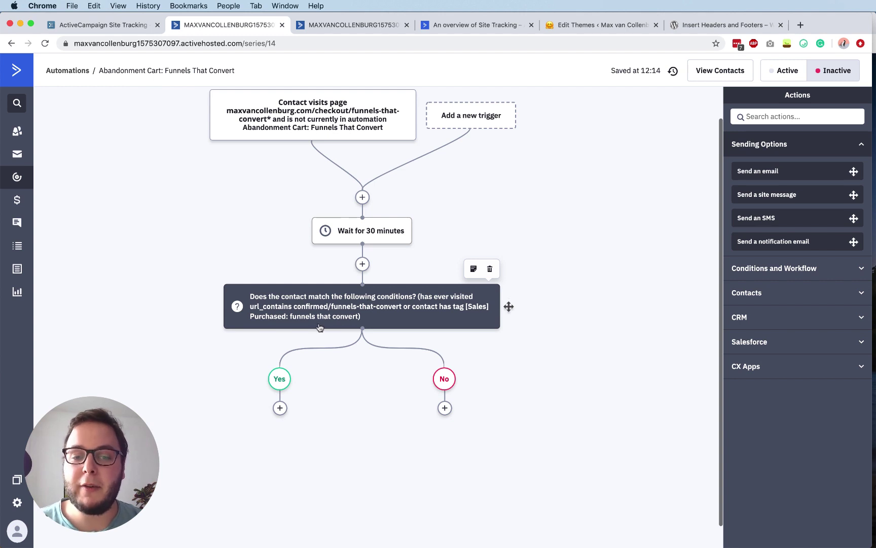
pyautogui.click(279, 408)
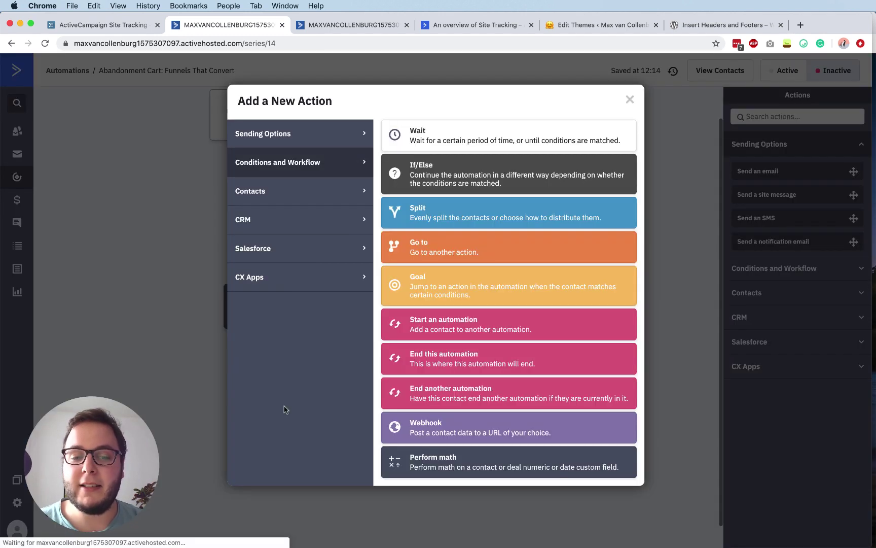
pyautogui.click(439, 360)
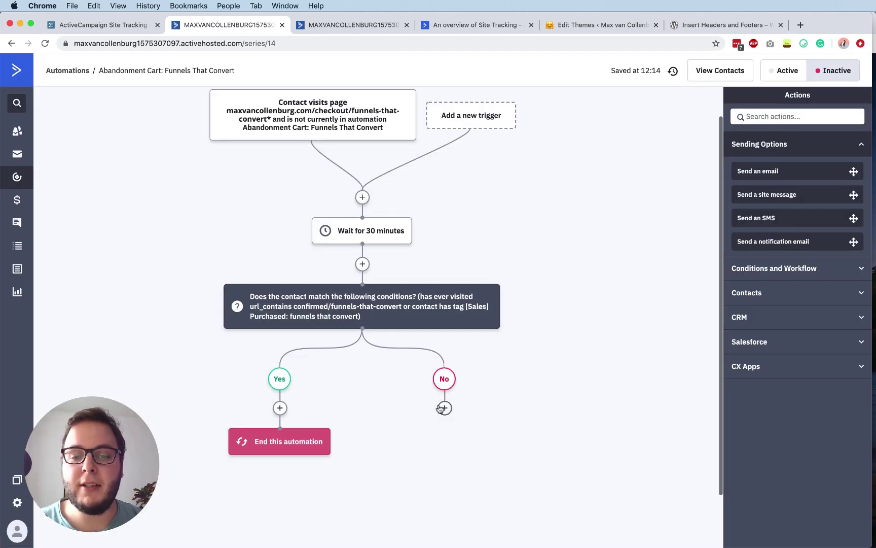
# Add a "Send an email" action to the No branch with a new email named "any questions?"
pyautogui.click(444, 408)
pyautogui.click(332, 137)
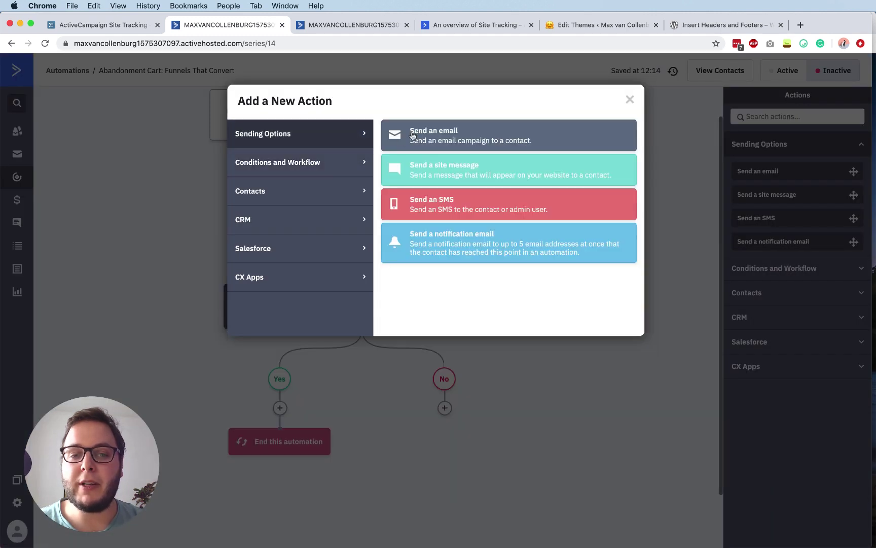
pyautogui.click(426, 134)
pyautogui.click(485, 392)
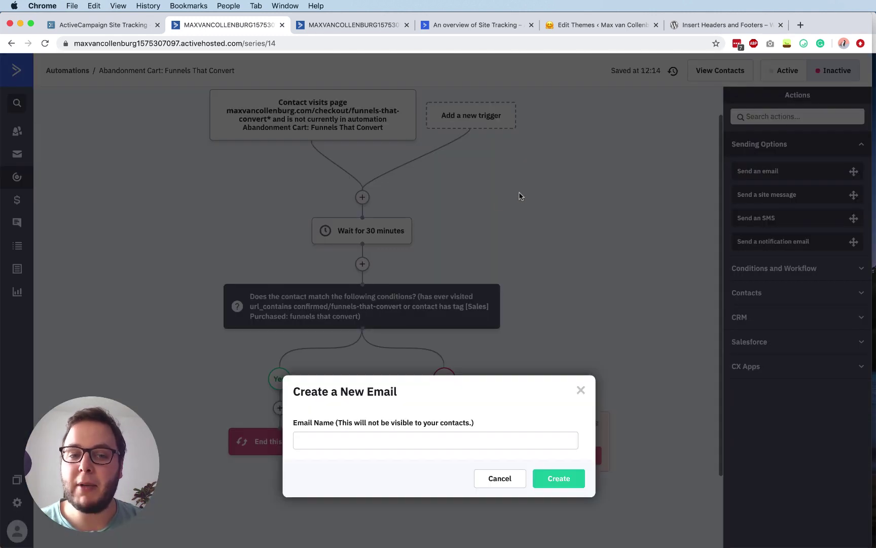
pyautogui.click(421, 436)
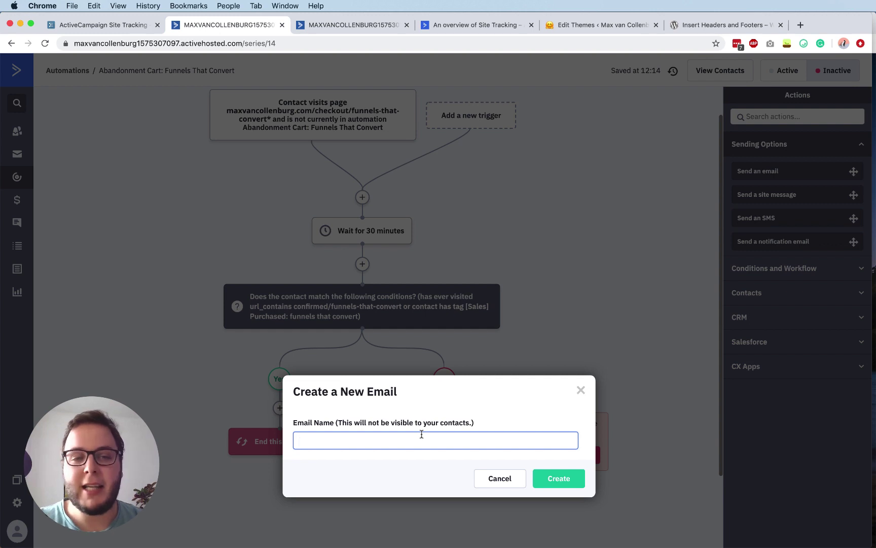
pyautogui.write('any questions?')
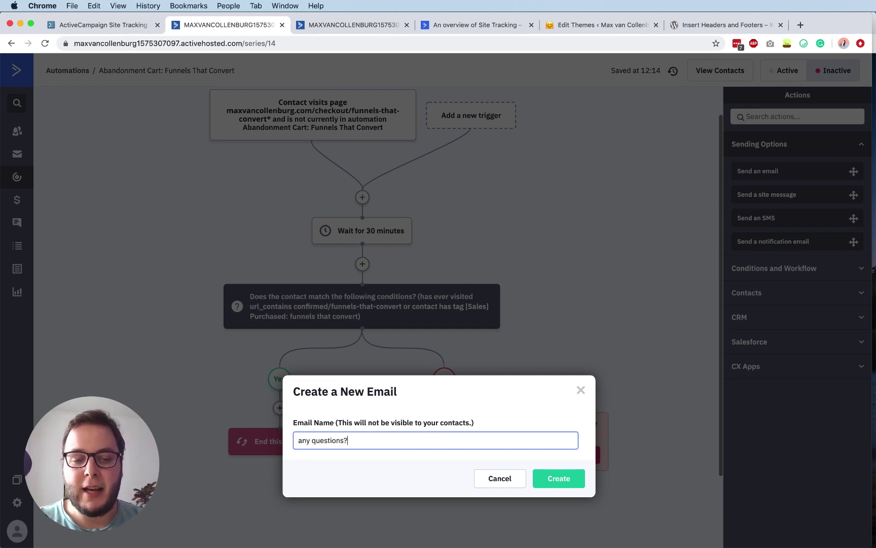
pyautogui.click(555, 478)
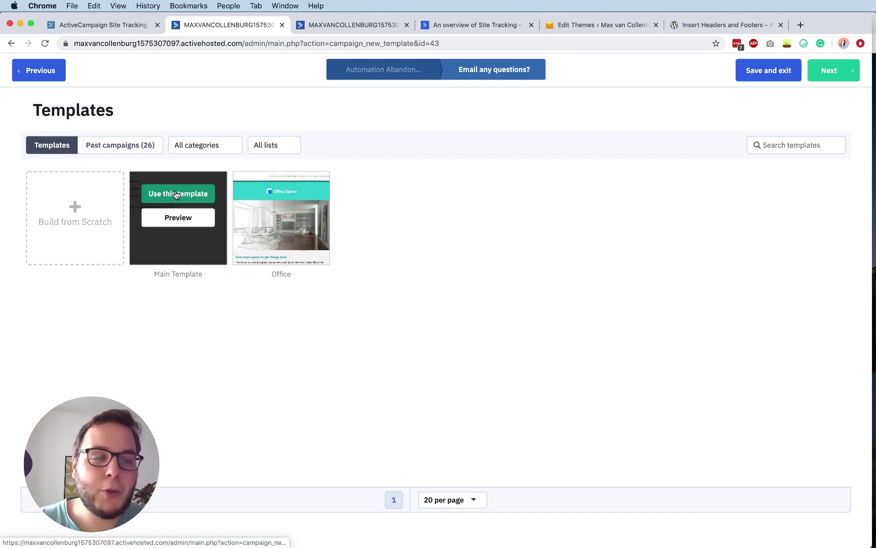
# Cancel the sender details for Main Template, then save and exit the email setup without choosing a template
pyautogui.click(177, 195)
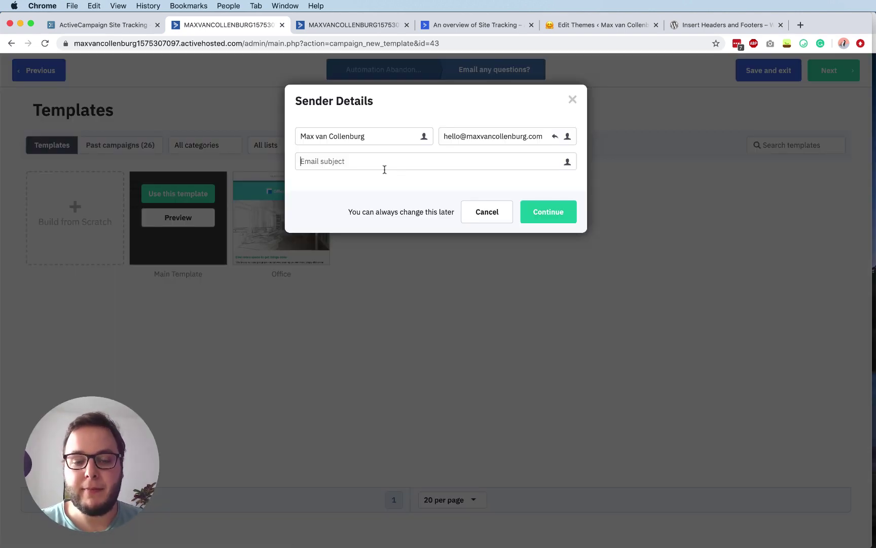
pyautogui.click(490, 222)
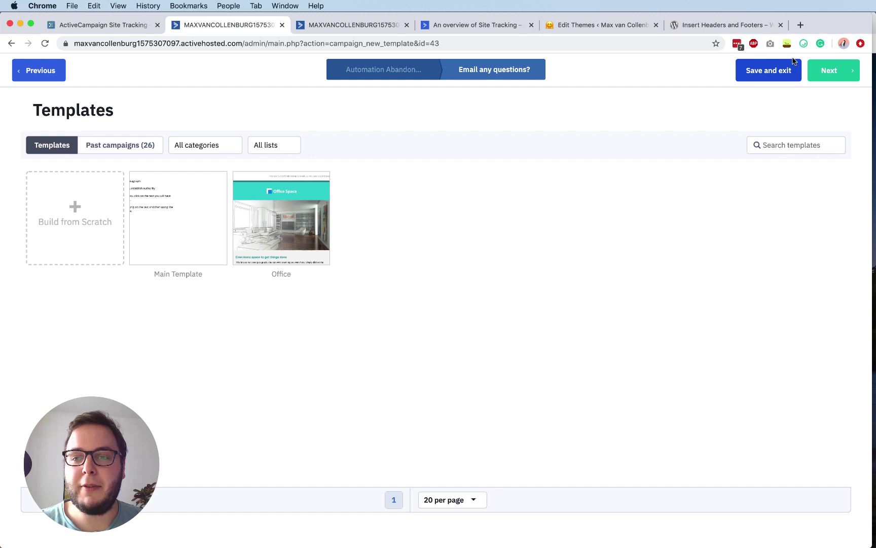
pyautogui.click(771, 72)
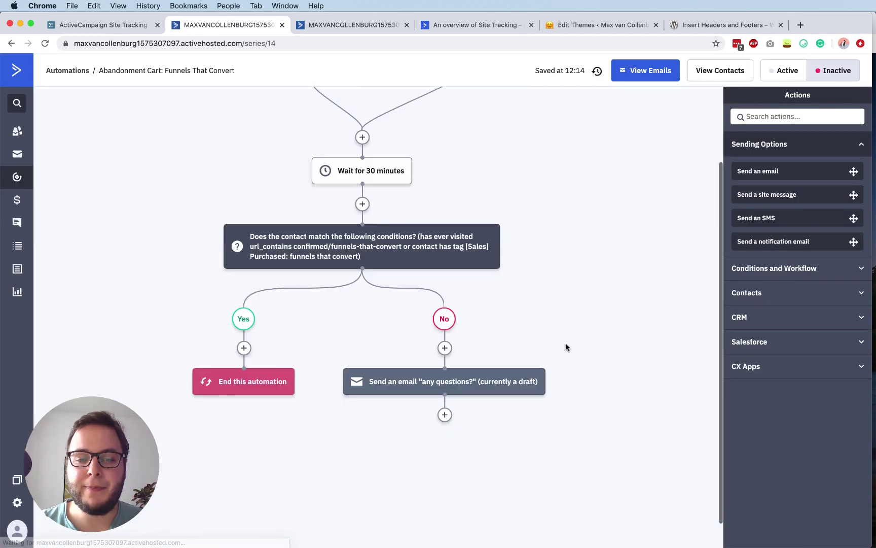
# Add an "End this automation" action after the "any questions?" email on the No branch
pyautogui.click(445, 395)
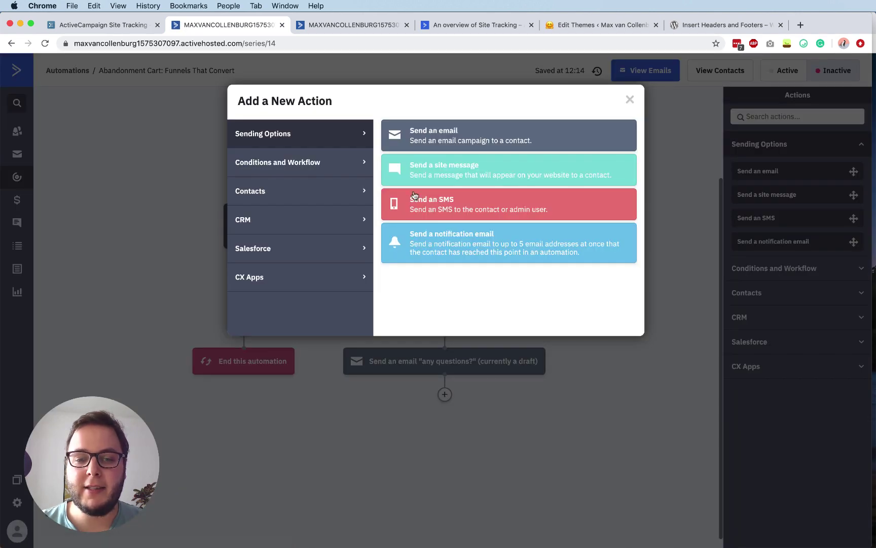
pyautogui.click(343, 172)
pyautogui.click(433, 353)
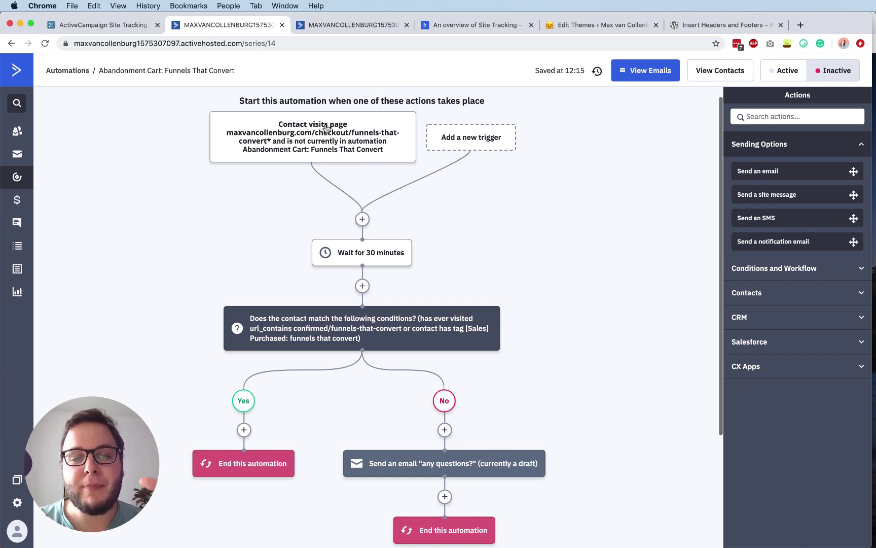
pyautogui.moveTo(294, 130)
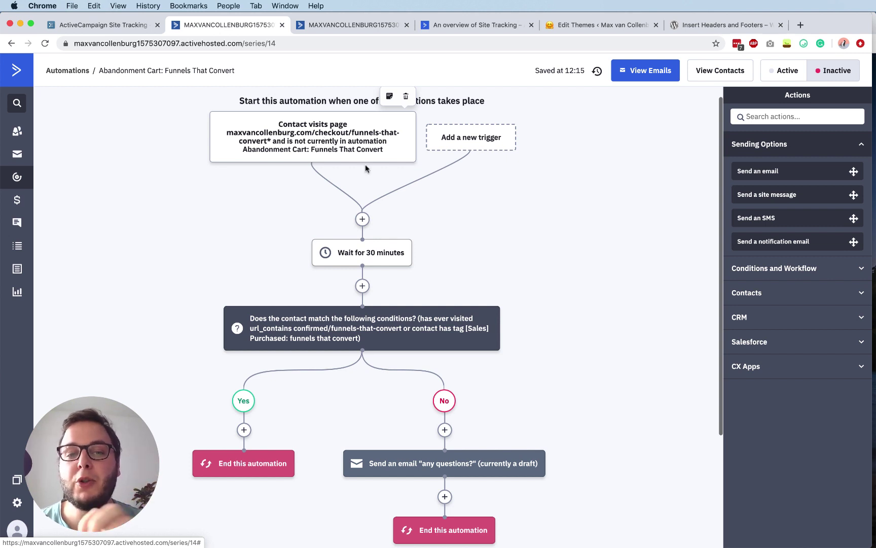
# Add a Wait action of 2 week(s) after the "any questions?" email on the No branch
pyautogui.scroll(-3, 445, 249)
pyautogui.scroll(3, 446, 251)
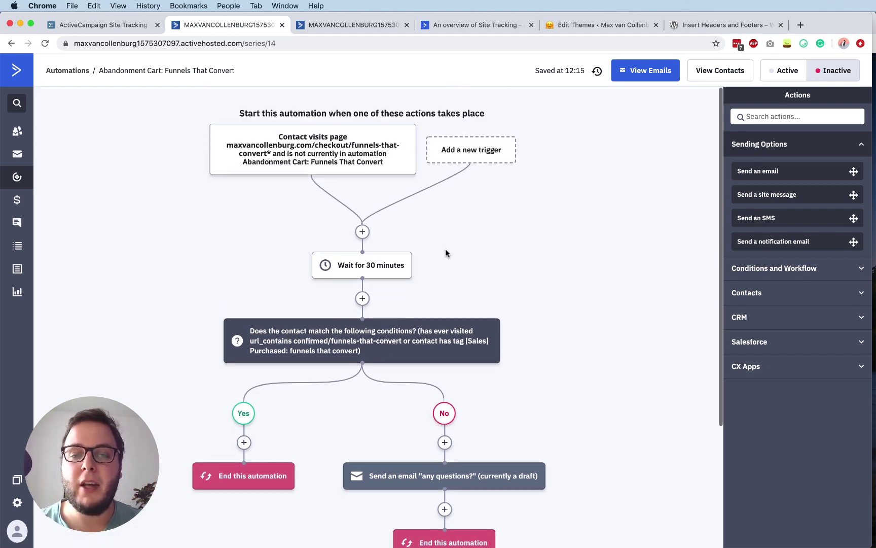
pyautogui.scroll(-3, 446, 250)
pyautogui.click(445, 422)
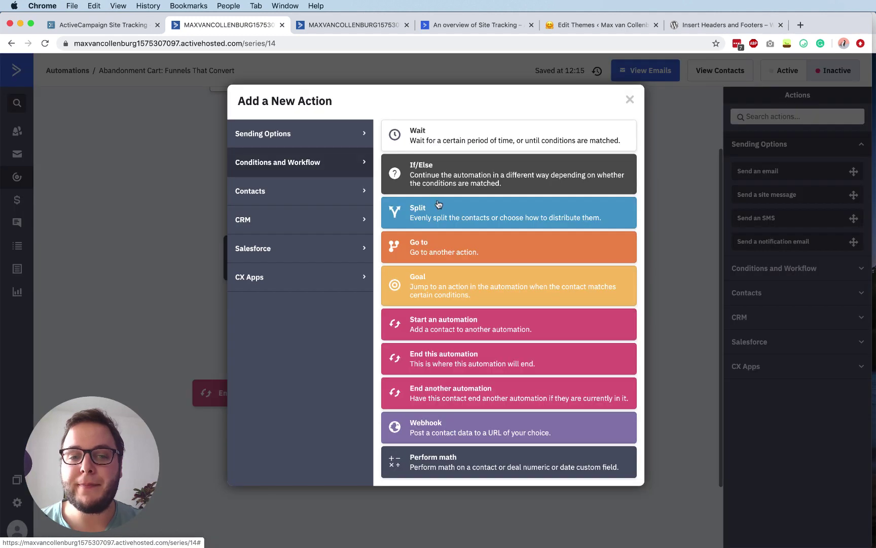
pyautogui.click(417, 148)
pyautogui.click(411, 419)
pyautogui.click(415, 425)
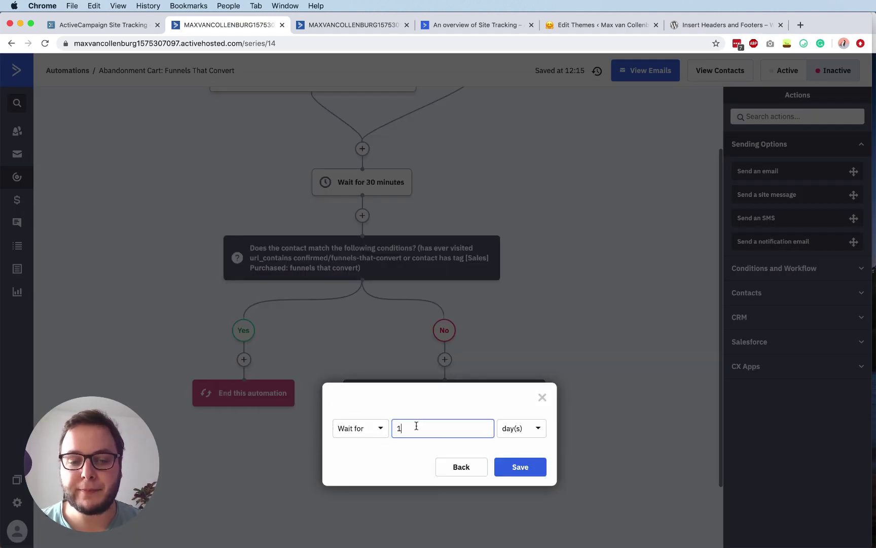
pyautogui.press('BackSpace')
pyautogui.write('2')
pyautogui.click(530, 429)
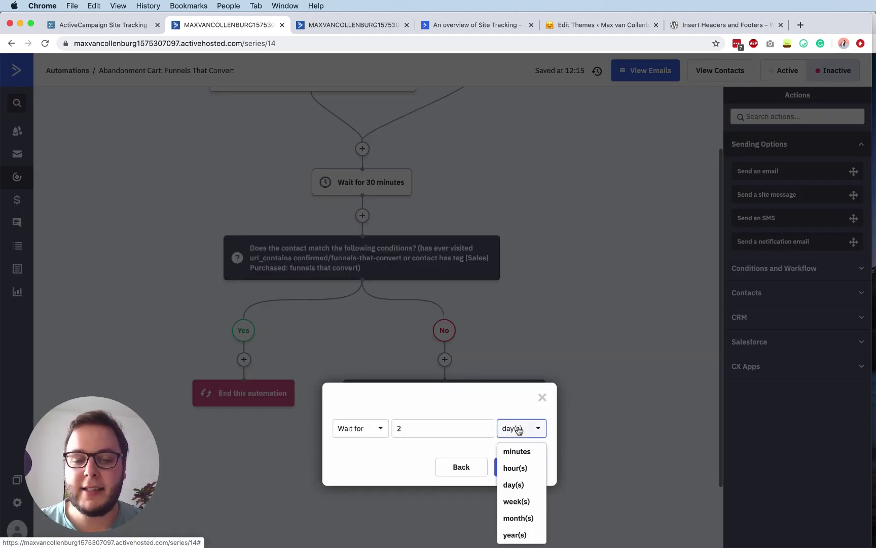
pyautogui.click(516, 501)
pyautogui.click(519, 467)
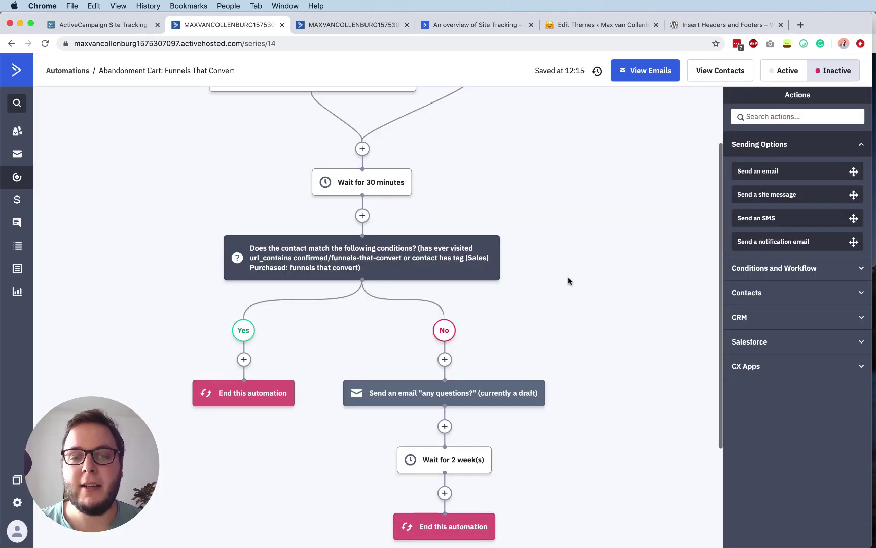
# Switch to the Workflowy outline and highlight the "Exit promotions automatically on purchase" item
pyautogui.scroll(1, 561, 278)
pyautogui.scroll(2, 561, 278)
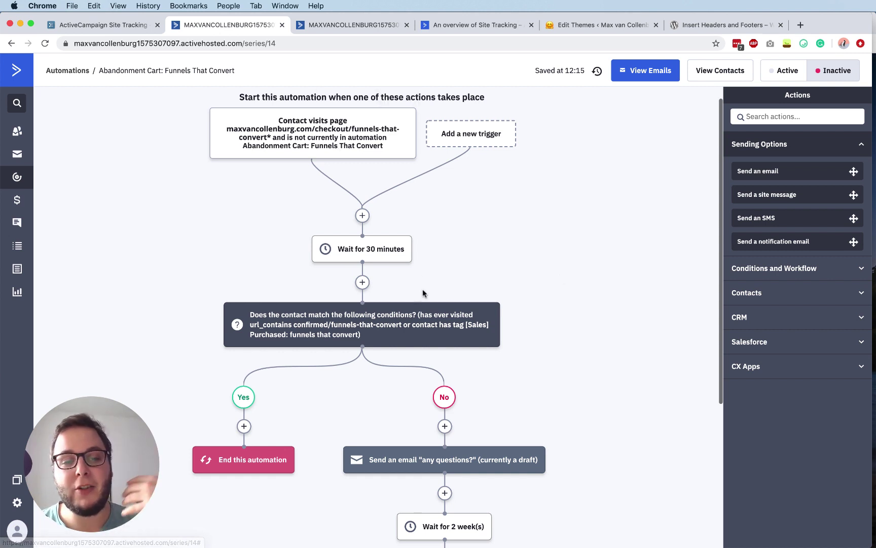
pyautogui.scroll(-1, 272, 468)
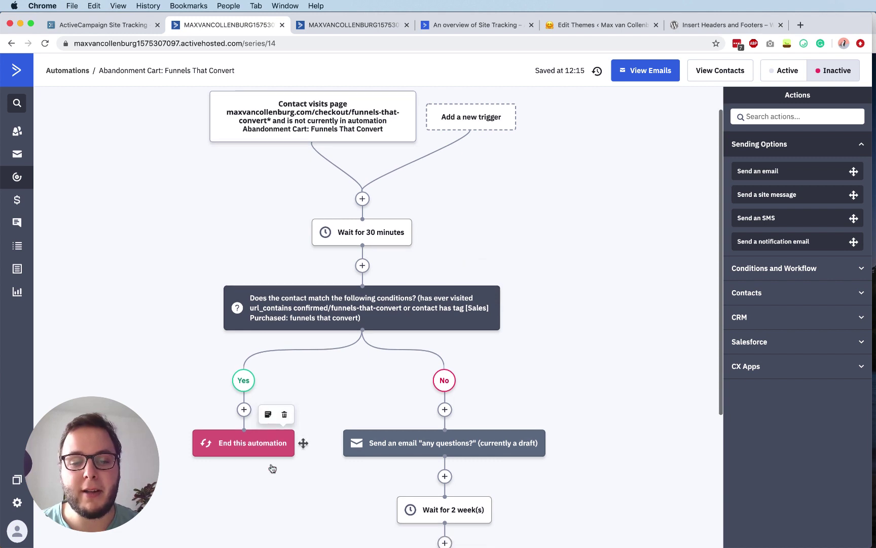
pyautogui.scroll(-3, 272, 468)
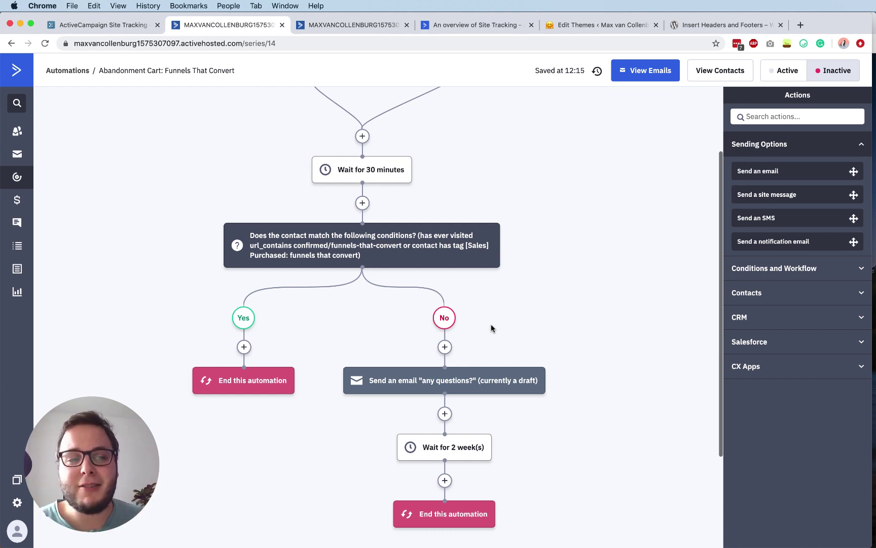
pyautogui.click(126, 28)
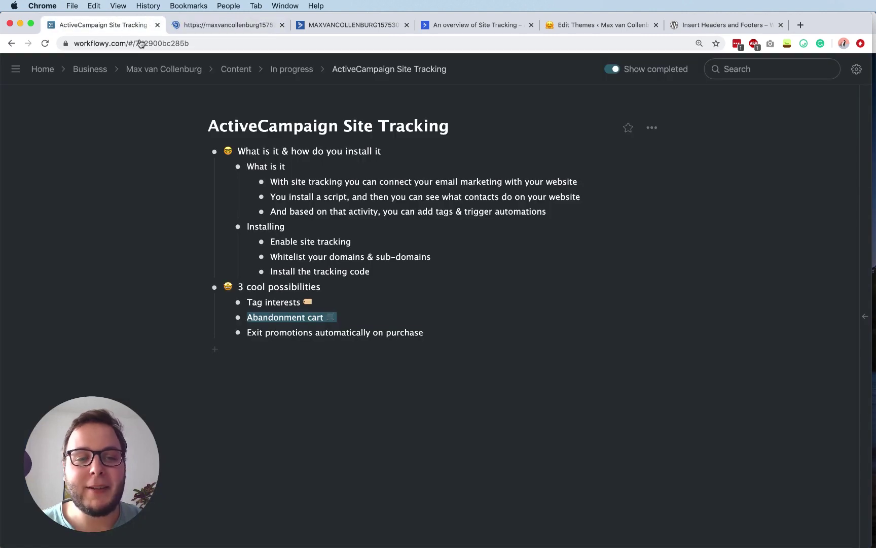
pyautogui.tripleClick(316, 330)
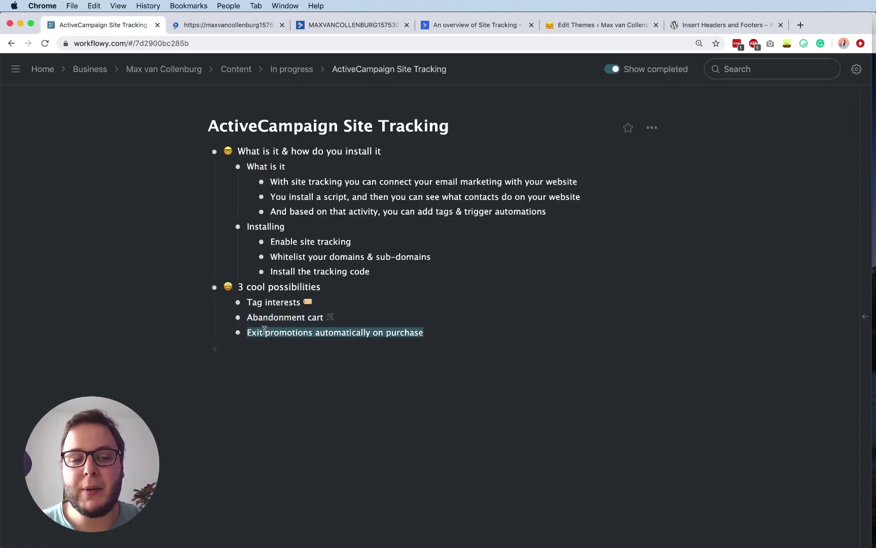
pyautogui.moveTo(255, 331); pyautogui.dragTo(406, 333)
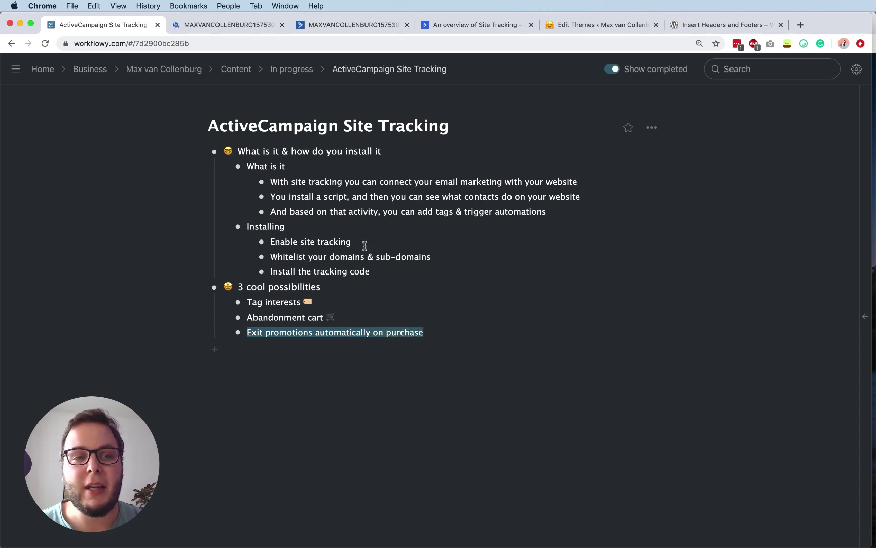
# Switch to ActiveCampaign and open the "Email Course" automation from the automations list
pyautogui.click(229, 25)
pyautogui.scroll(-1, 415, 289)
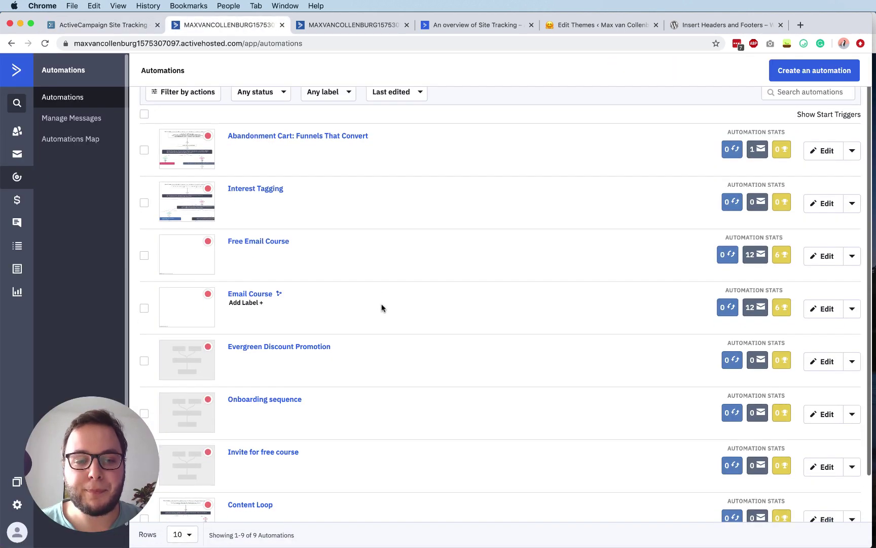
pyautogui.click(246, 291)
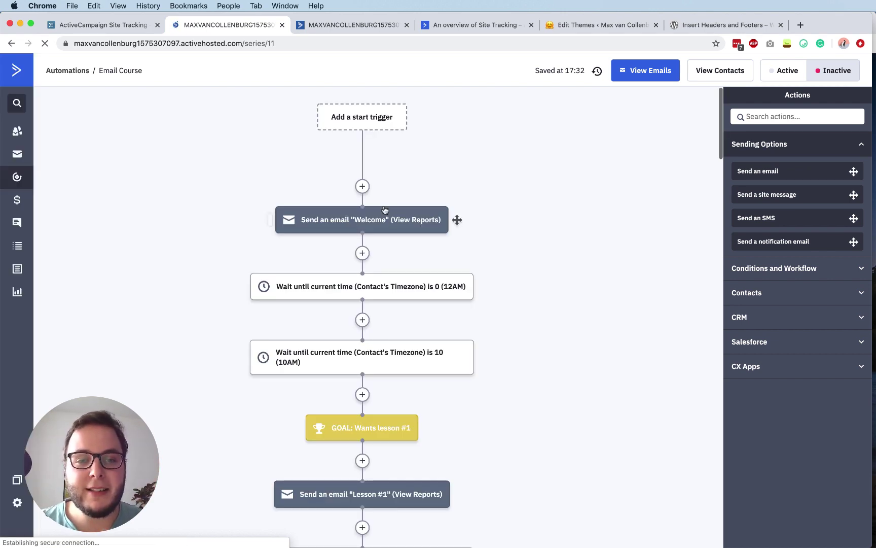
# Examine the promotional email sequence of the Email Course automation, from "Lesson #5" through "Bonus lesson" to "Last chance"
pyautogui.scroll(-15, 410, 213)
pyautogui.scroll(-15, 409, 214)
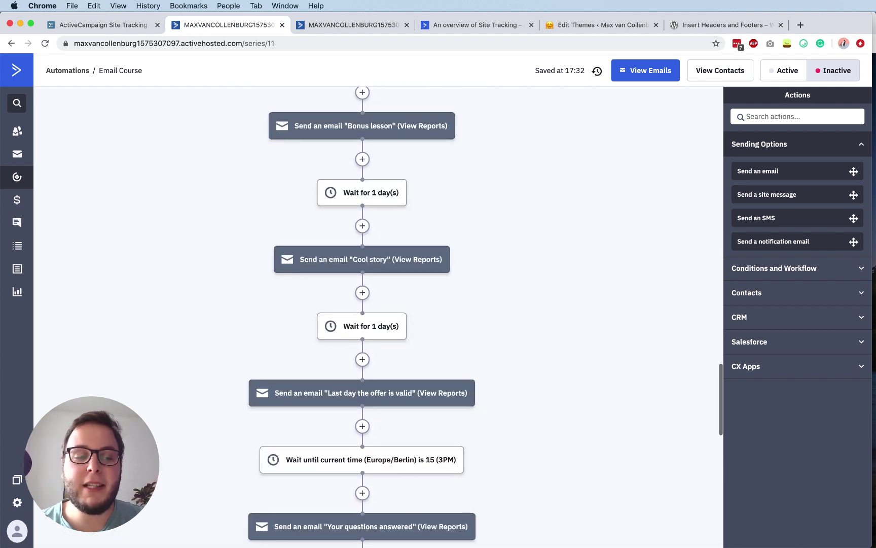
pyautogui.scroll(-5, 297, 340)
pyautogui.scroll(1, 297, 340)
pyautogui.scroll(3, 297, 341)
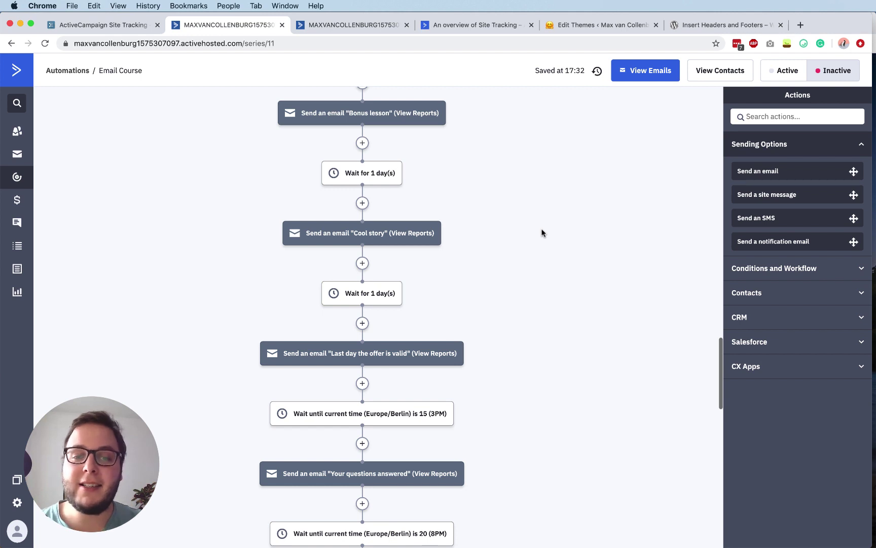
pyautogui.scroll(2, 403, 172)
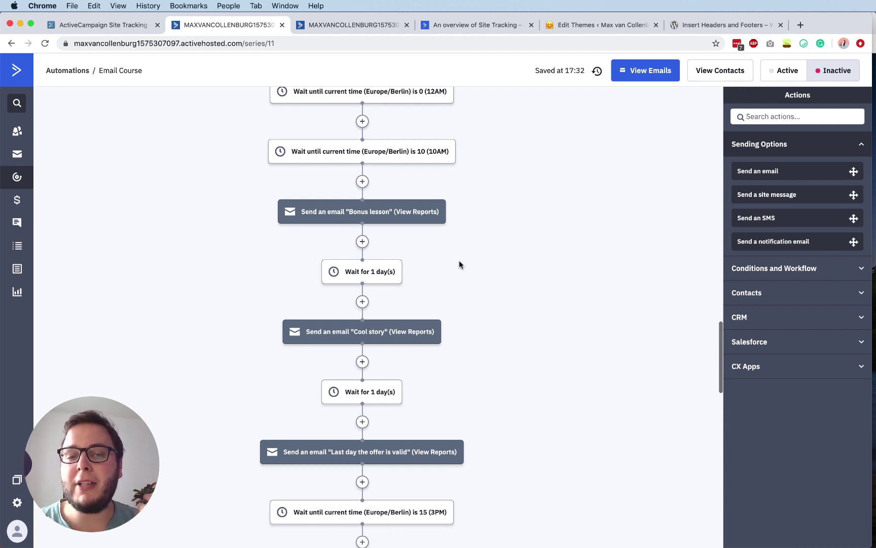
pyautogui.scroll(1, 460, 260)
pyautogui.scroll(-2, 510, 244)
pyautogui.scroll(-2, 510, 248)
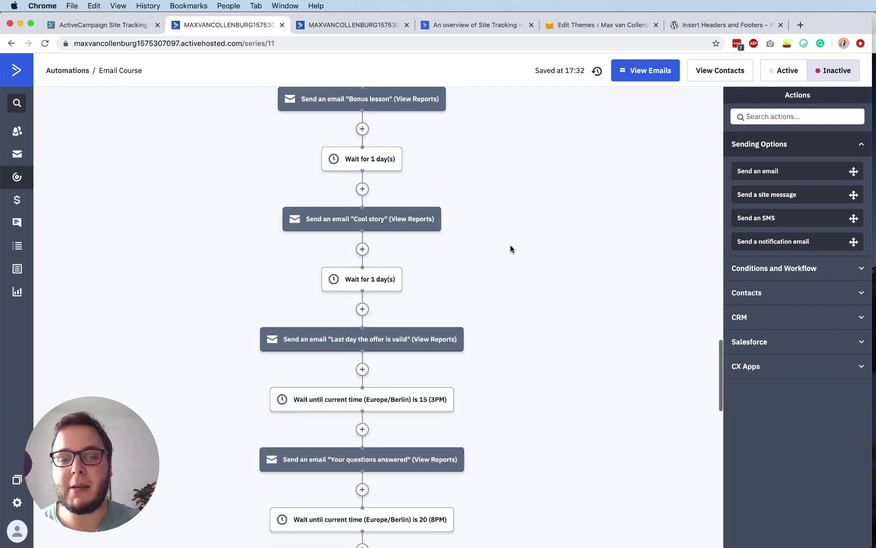
pyautogui.scroll(2, 510, 249)
pyautogui.scroll(-2, 414, 183)
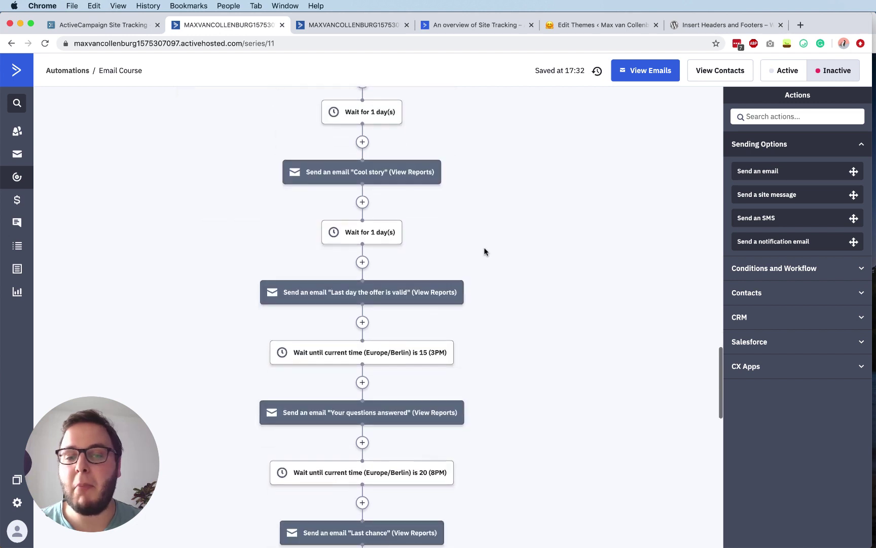
pyautogui.scroll(-1, 589, 292)
pyautogui.scroll(-2, 589, 292)
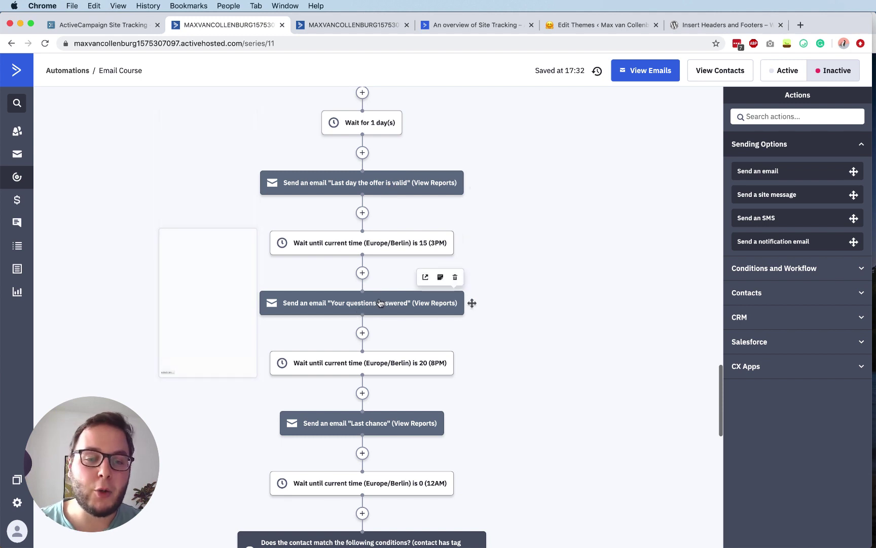
pyautogui.scroll(-2, 380, 304)
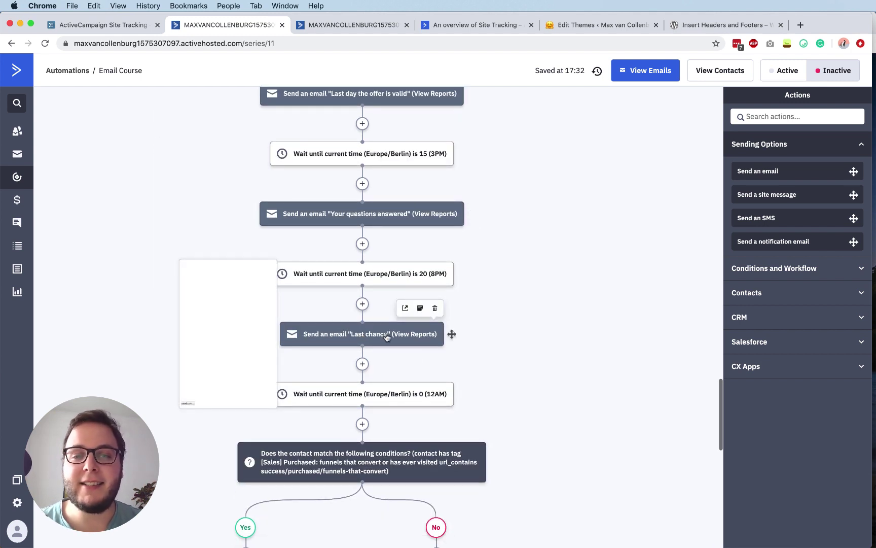
pyautogui.scroll(6, 386, 335)
pyautogui.scroll(6, 493, 294)
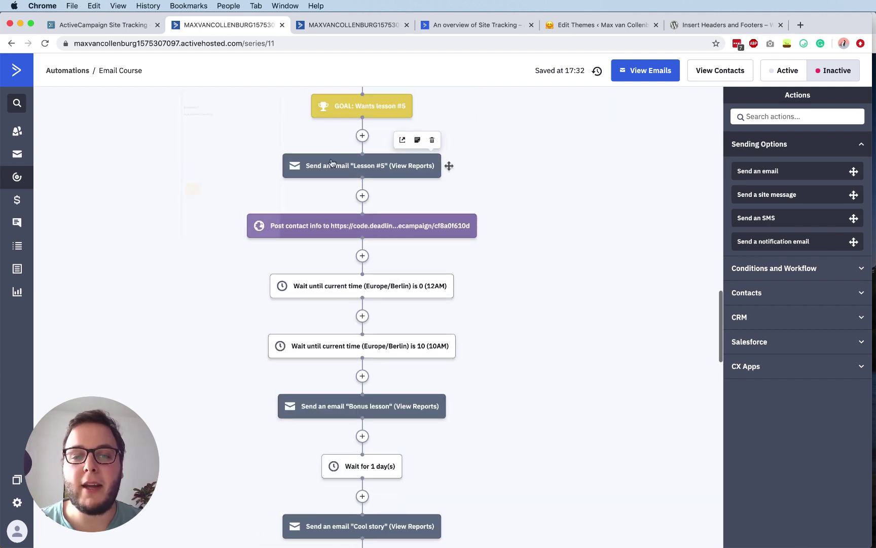
pyautogui.scroll(-3, 378, 163)
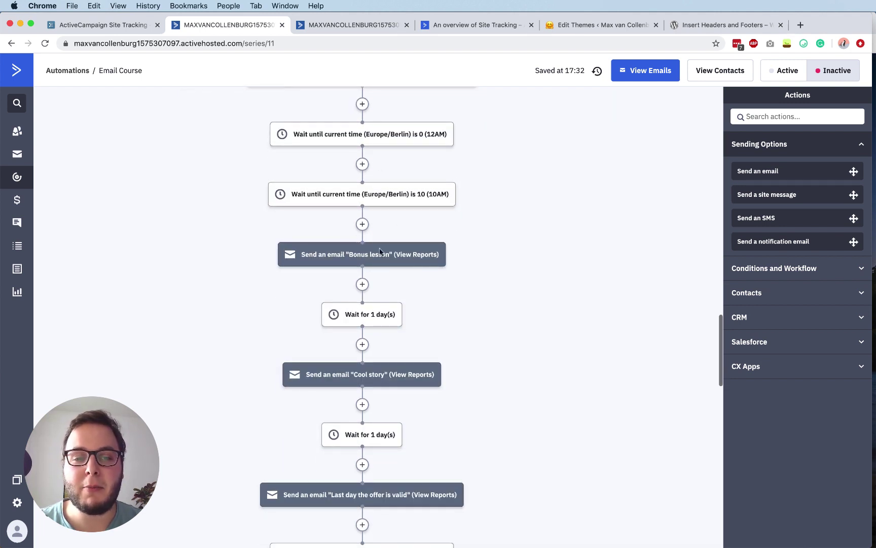
pyautogui.scroll(-4, 369, 258)
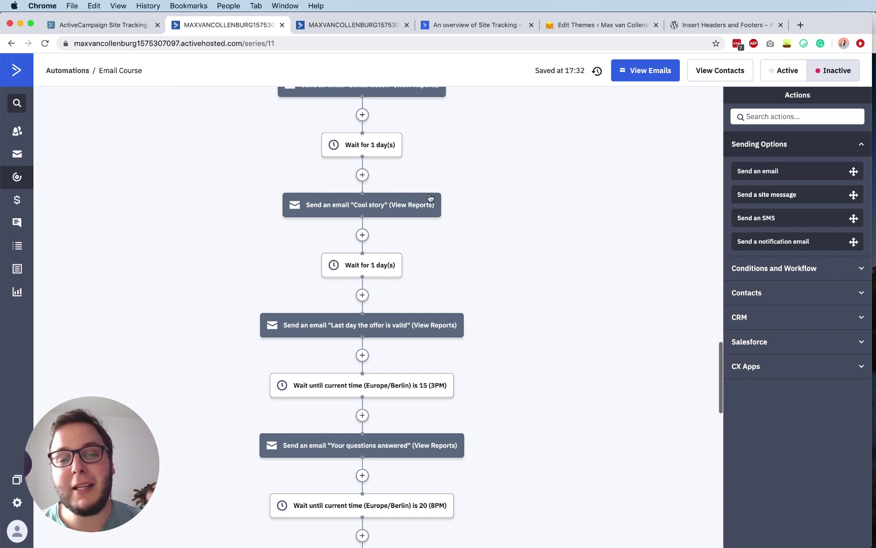
pyautogui.moveTo(439, 198)
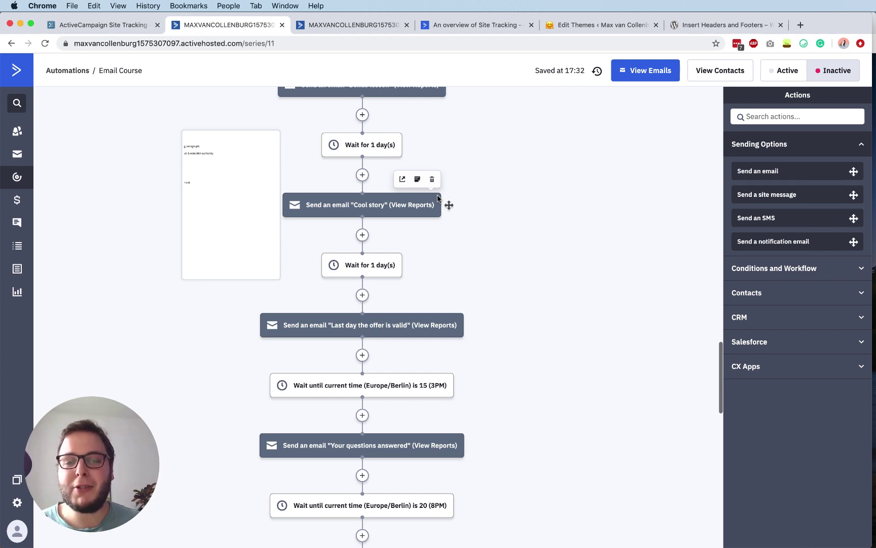
# Set the visited URL condition of the "Has purchased offer" goal to contain "confirmed/funnels-that-convert" and save the goal
pyautogui.scroll(-15, 438, 198)
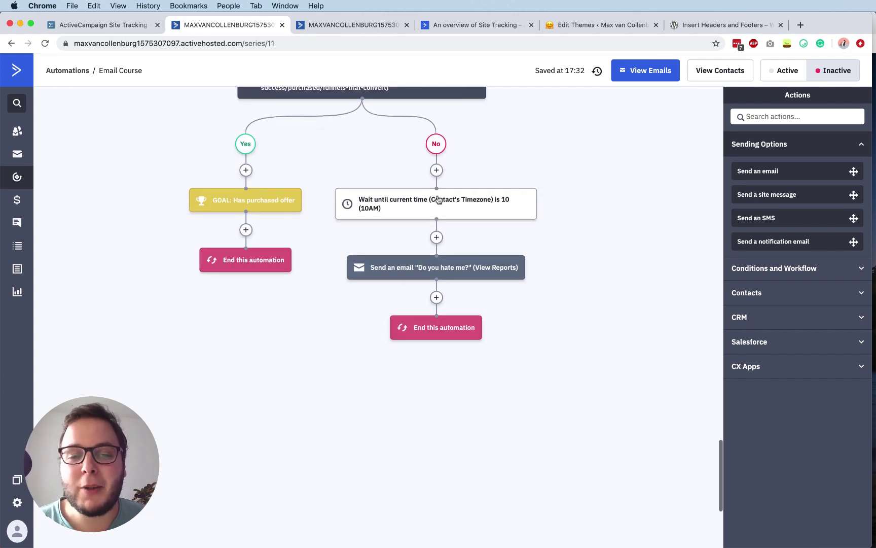
pyautogui.scroll(3, 274, 225)
pyautogui.moveTo(218, 331)
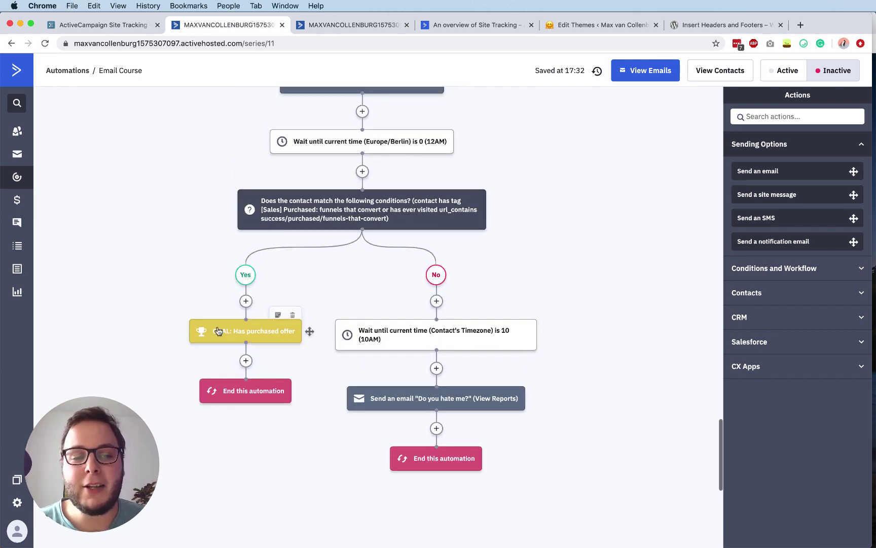
pyautogui.click(248, 334)
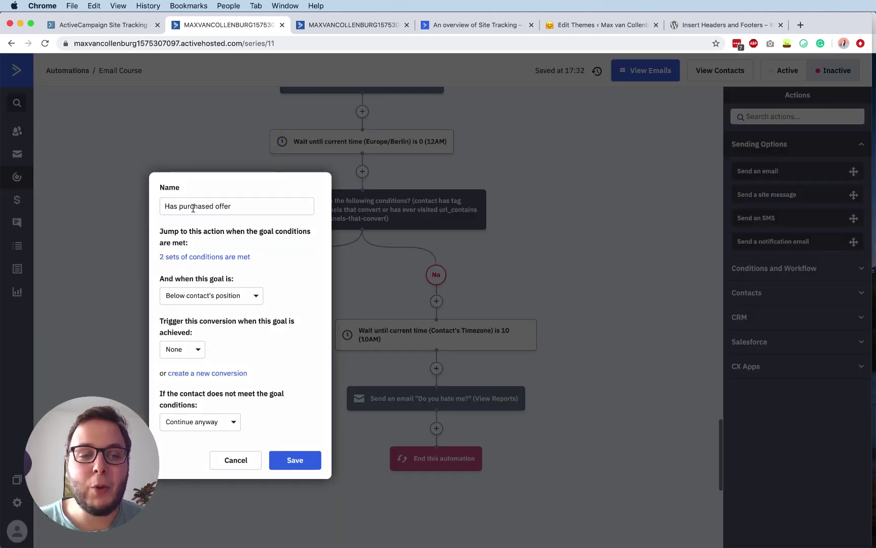
pyautogui.click(178, 258)
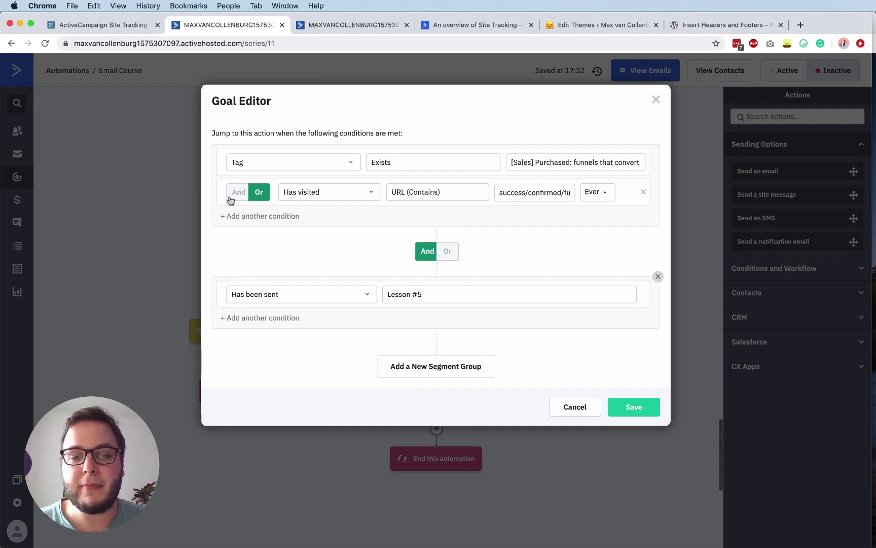
pyautogui.click(525, 186)
pyautogui.press('super+a')
pyautogui.write('confir')
pyautogui.press('BackSpace')
pyautogui.press('BackSpace')
pyautogui.press('BackSpace')
pyautogui.press('BackSpace')
pyautogui.press('BackSpace')
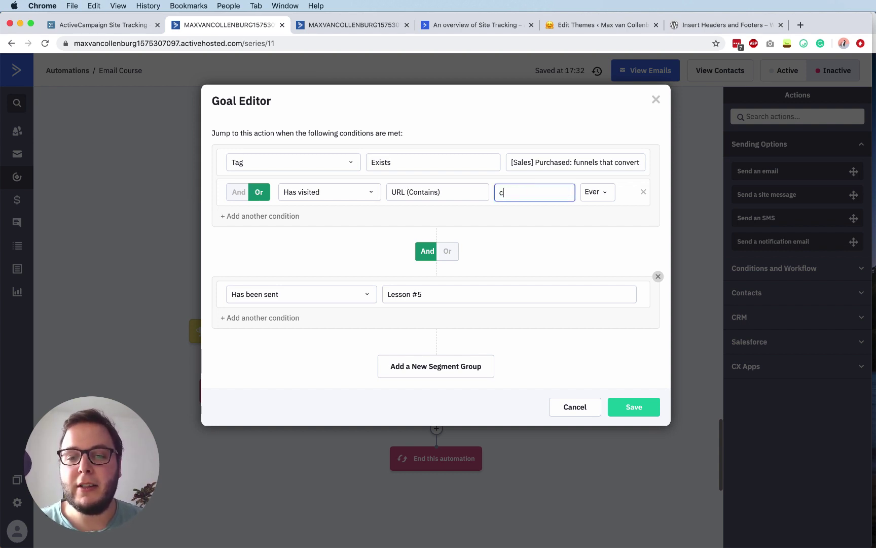
pyautogui.write('onfirmed/funnels')
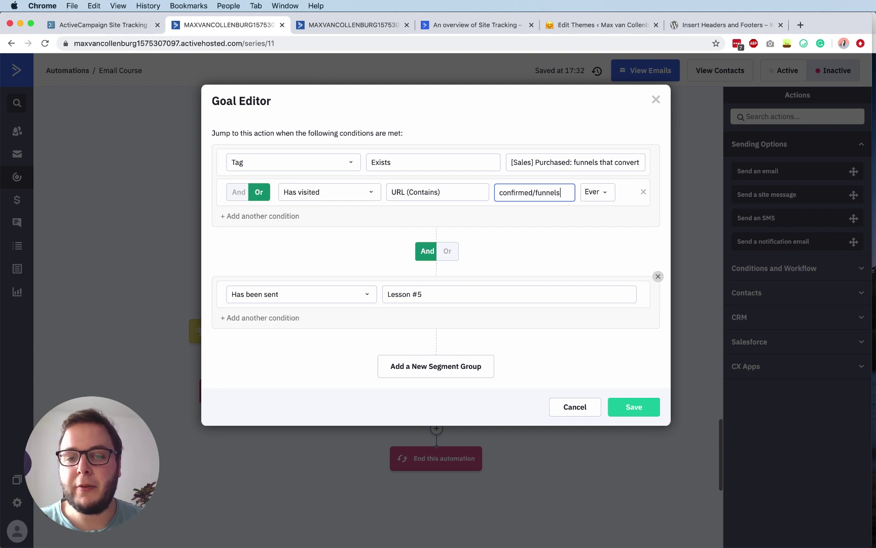
pyautogui.write('-that-convert')
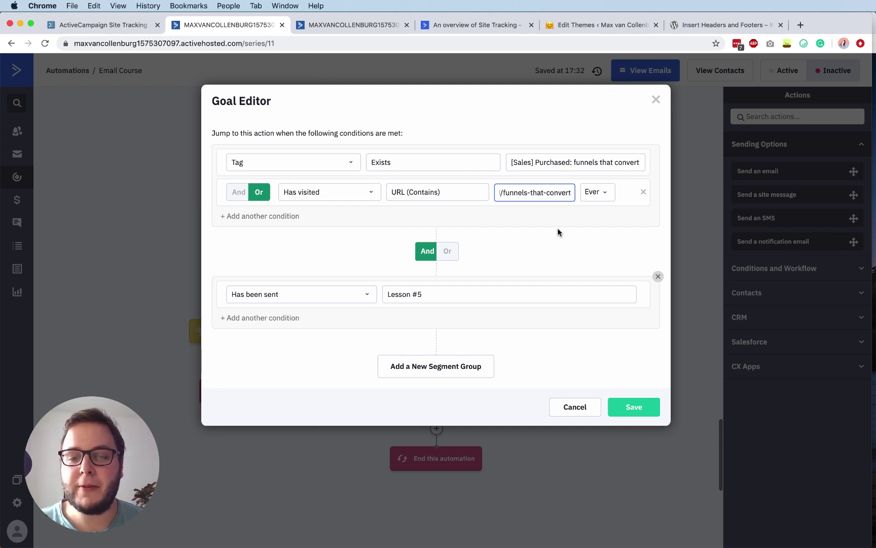
pyautogui.click(557, 233)
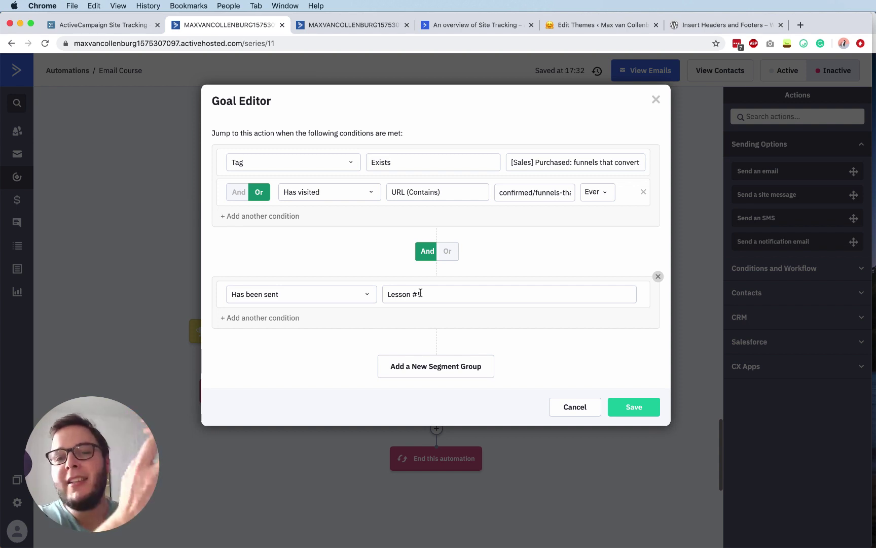
pyautogui.click(634, 403)
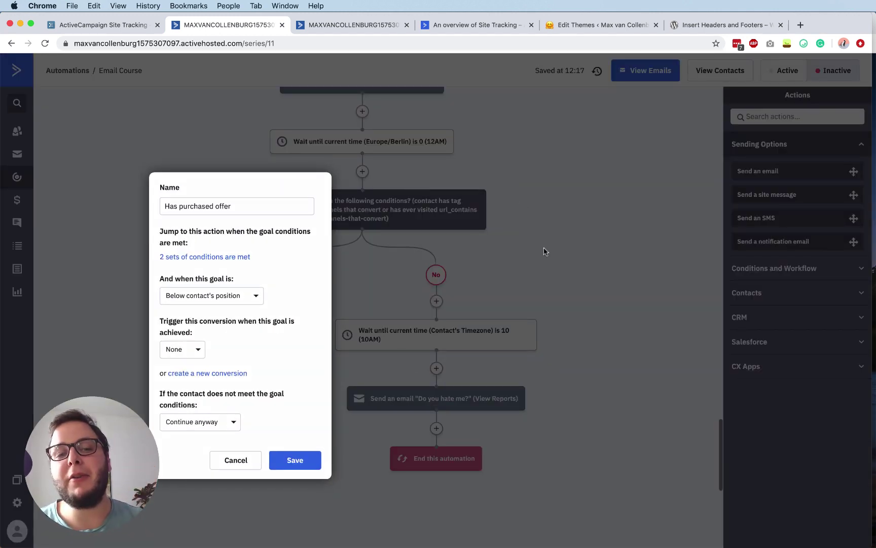
pyautogui.click(302, 462)
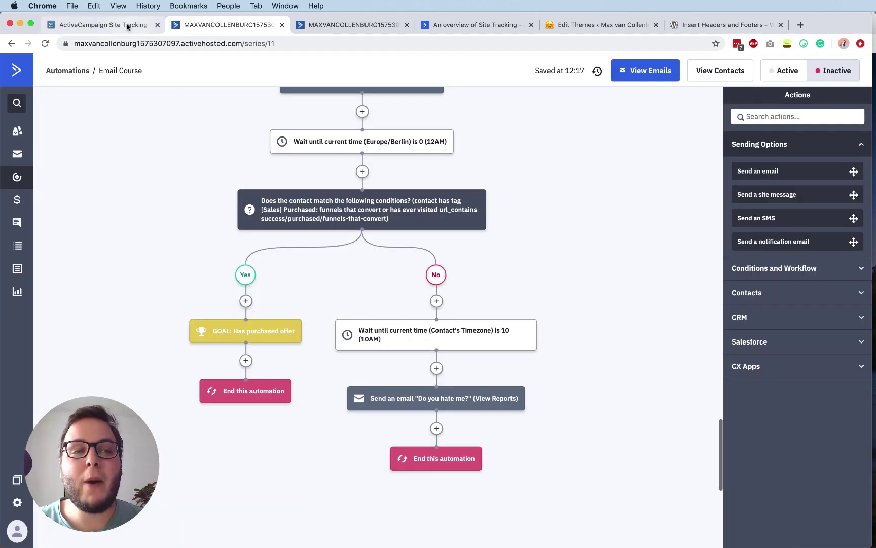
# Switch back to the "ActiveCampaign Site Tracking" outline in Workflowy
pyautogui.click(128, 27)
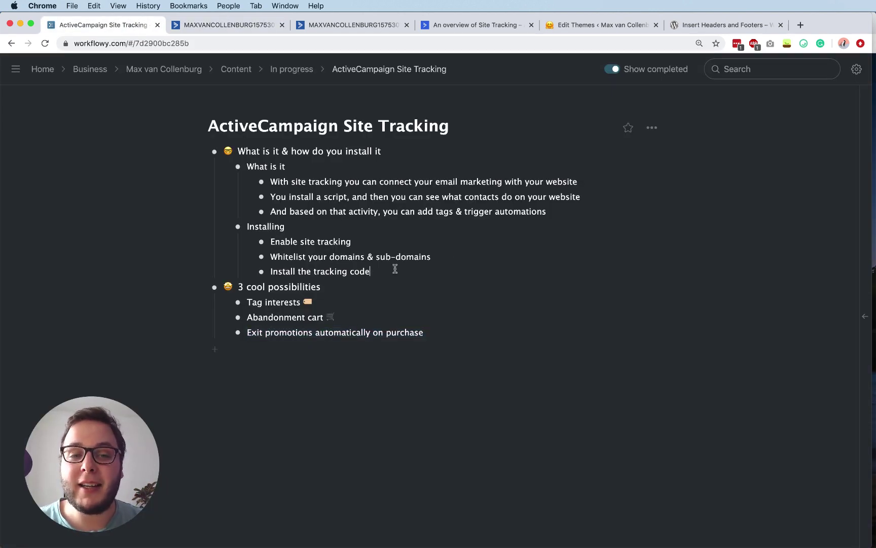